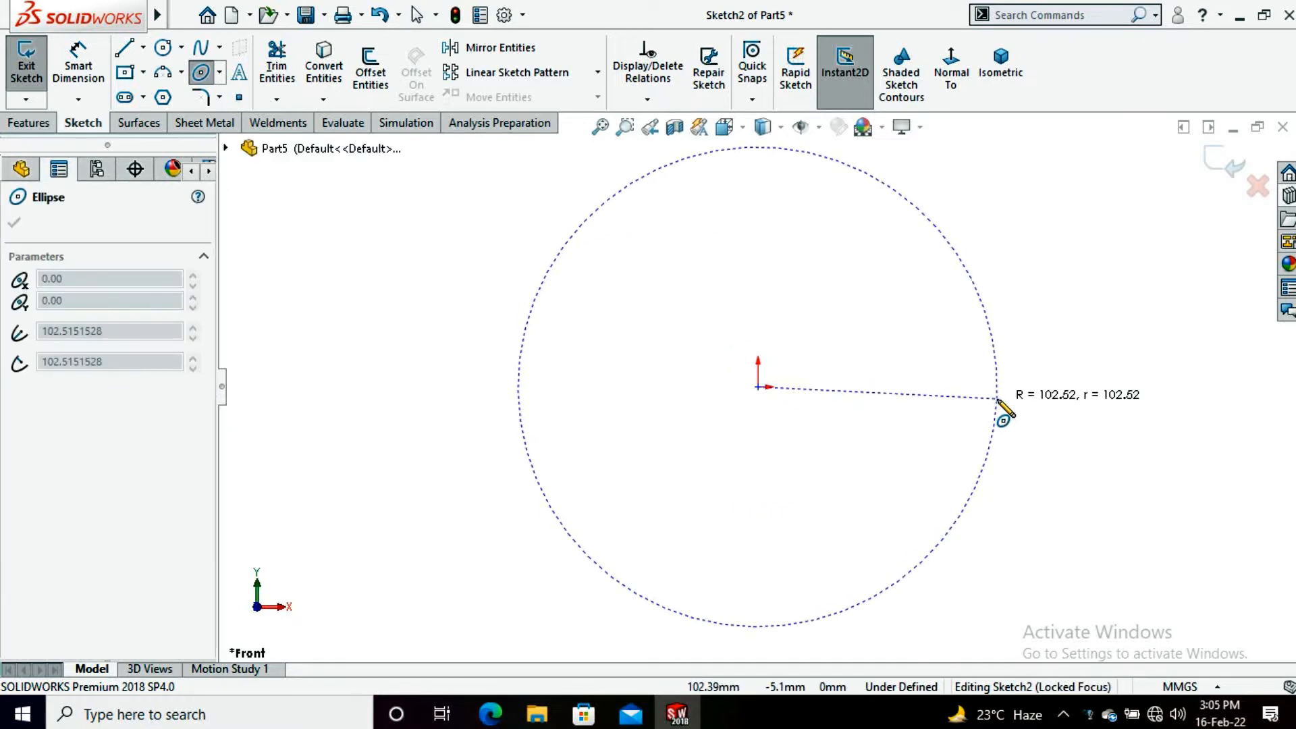
# Step: Sketch two concentric ellipses centred on the origin, with radii about 104 by 68 mm and 73 by 55 mm
pyautogui.click(1002, 386)
pyautogui.click(840, 534)
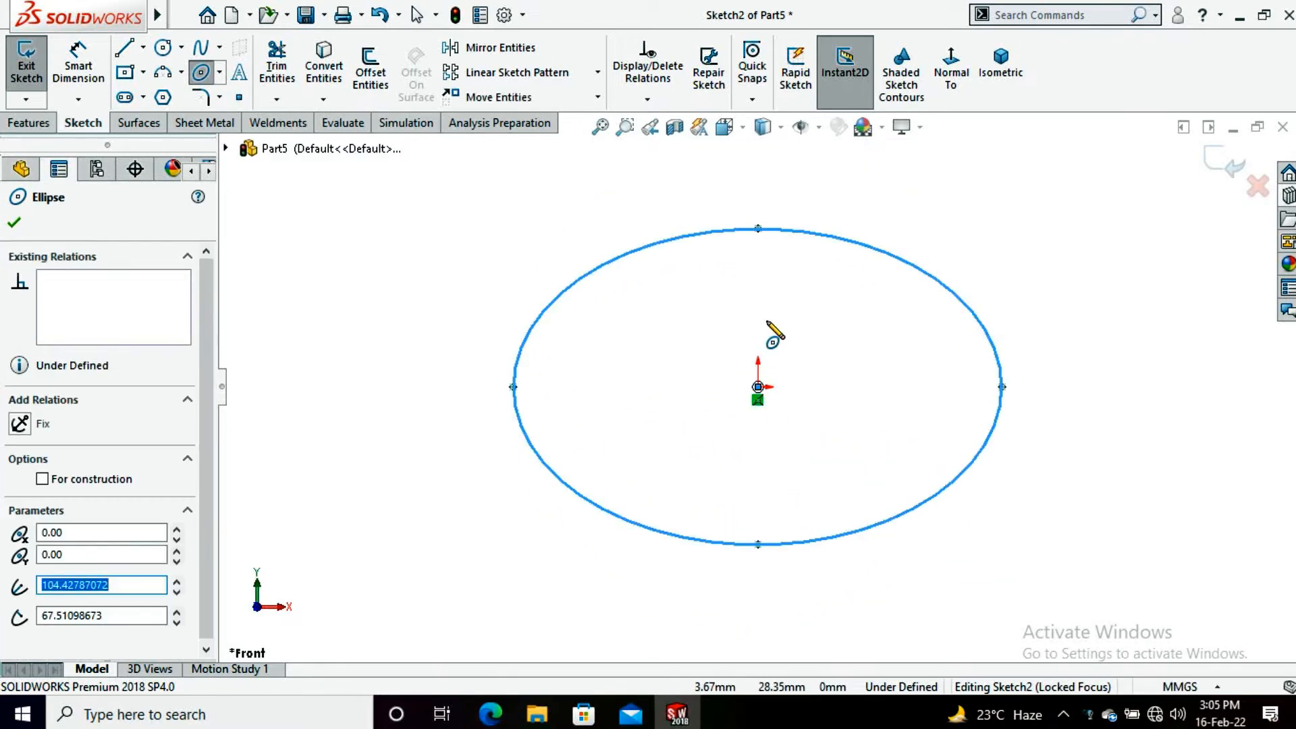
pyautogui.click(758, 386)
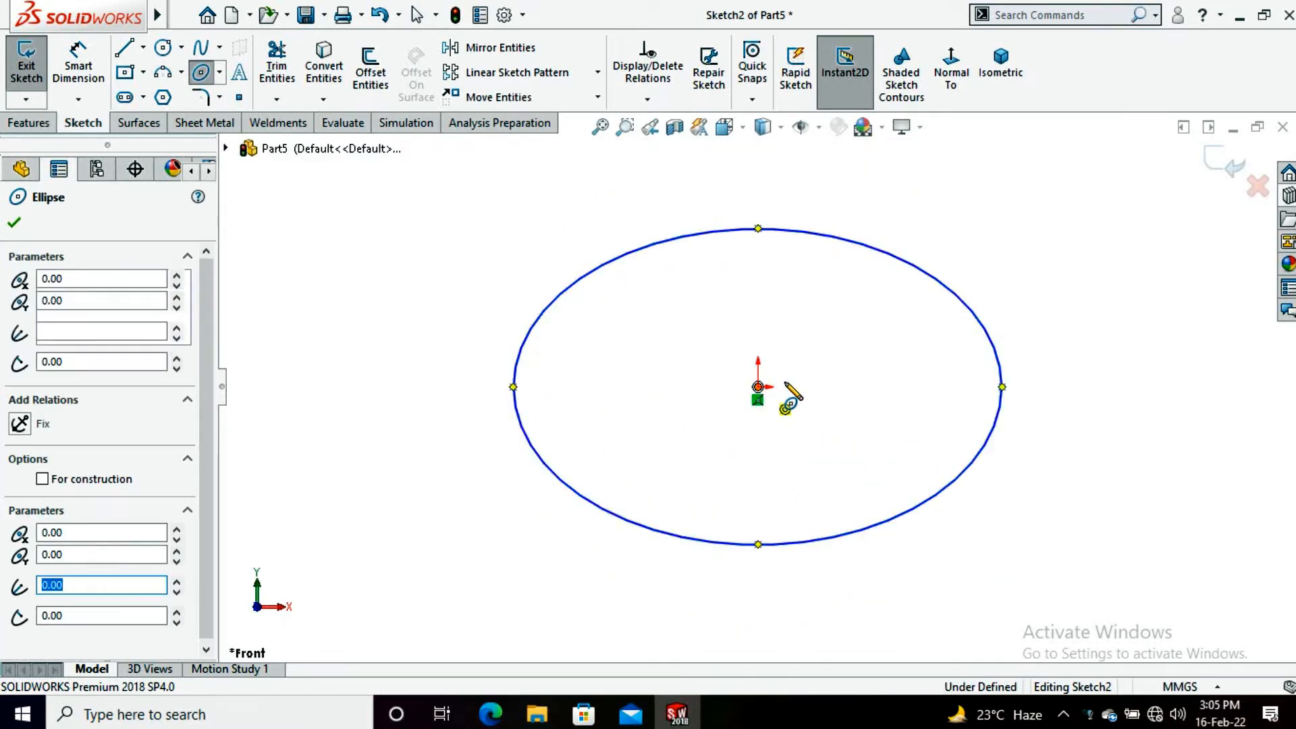
pyautogui.click(931, 388)
pyautogui.click(803, 517)
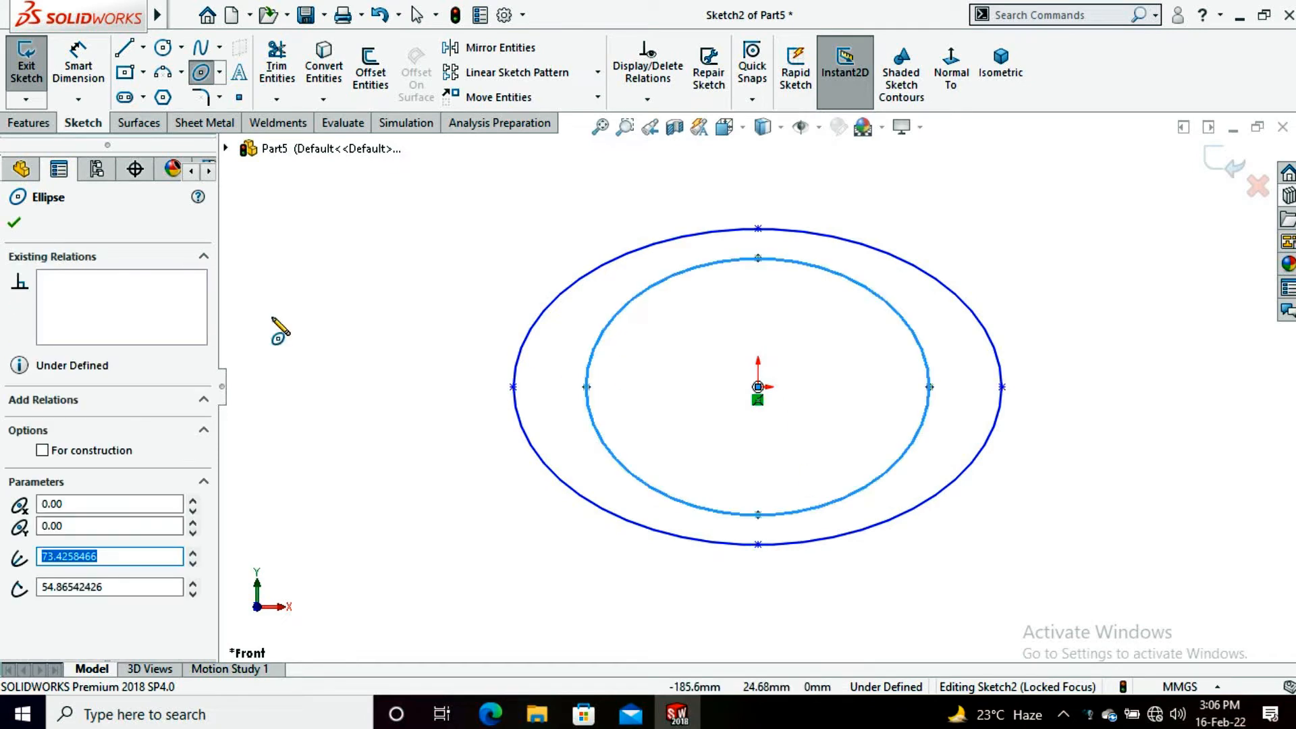
# Step: Dimension the outer ellipse's overall width between its two horizontal end points as 97 mm
pyautogui.click(79, 65)
pyautogui.click(513, 387)
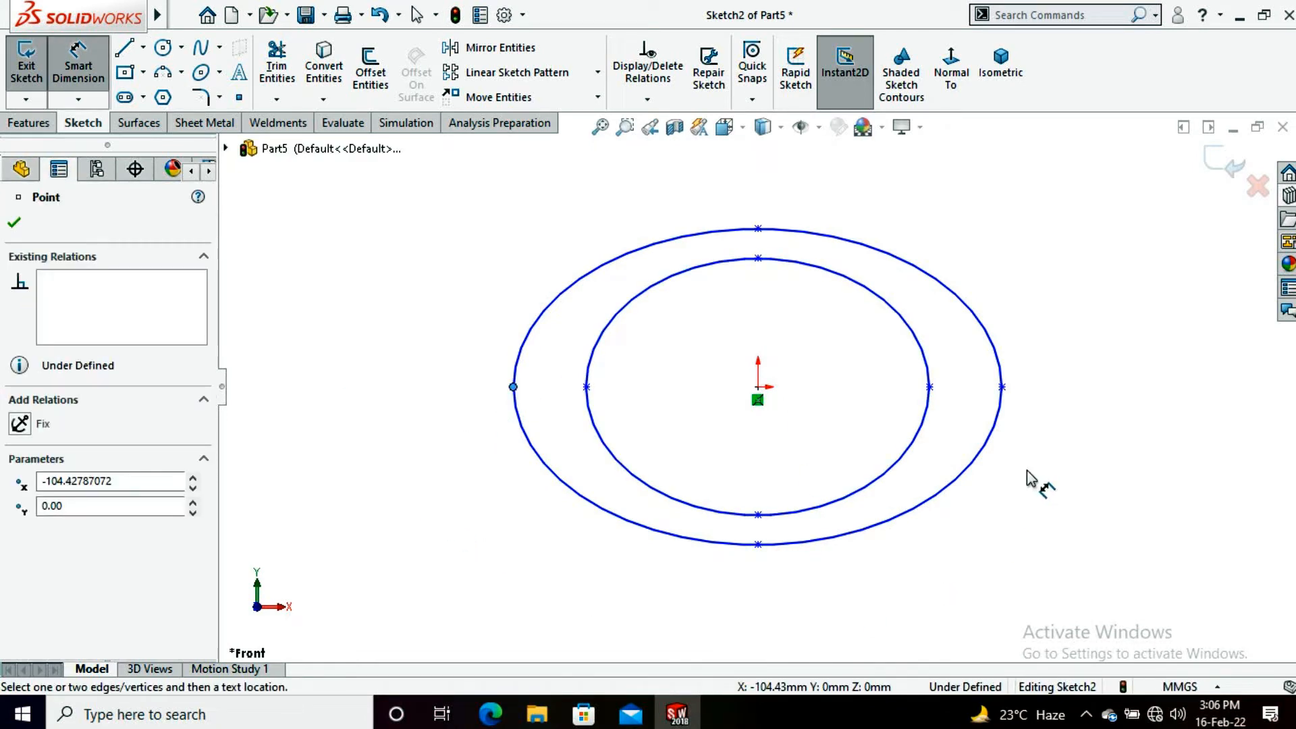
pyautogui.click(1001, 387)
pyautogui.click(763, 613)
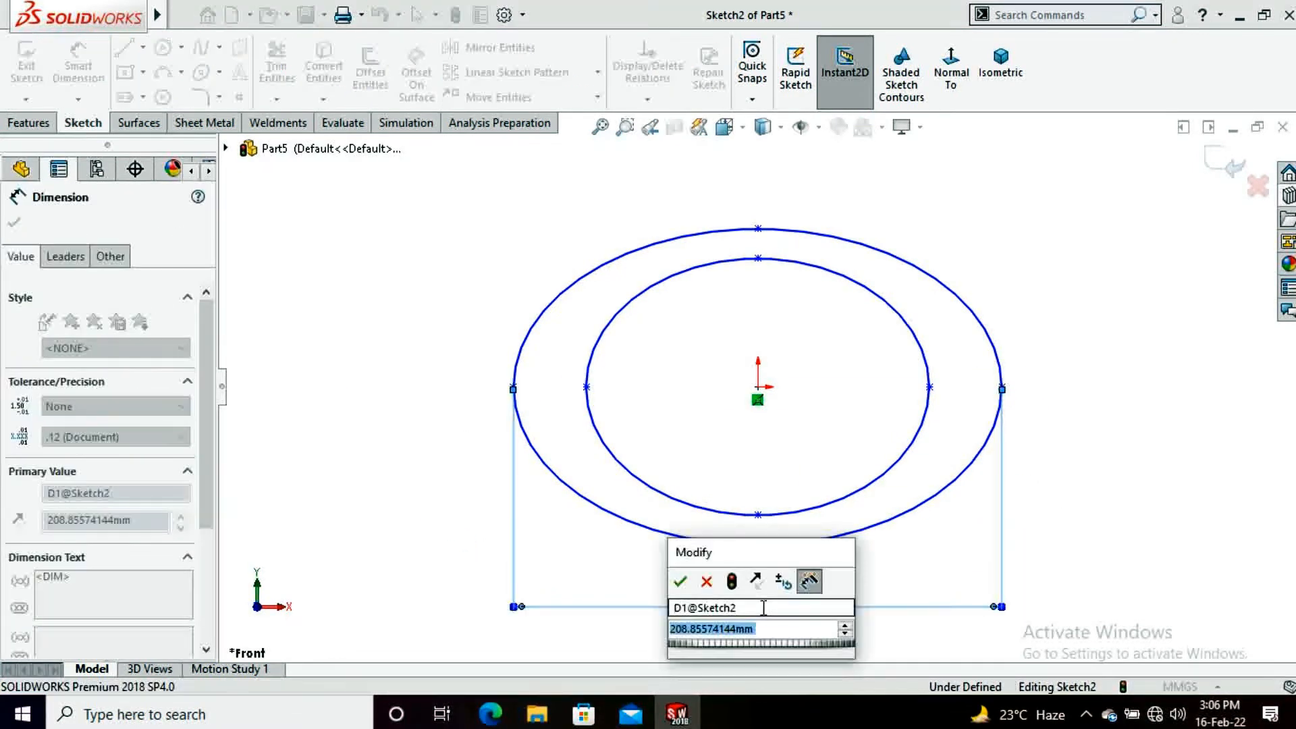
pyautogui.write('97')
pyautogui.press('Return')
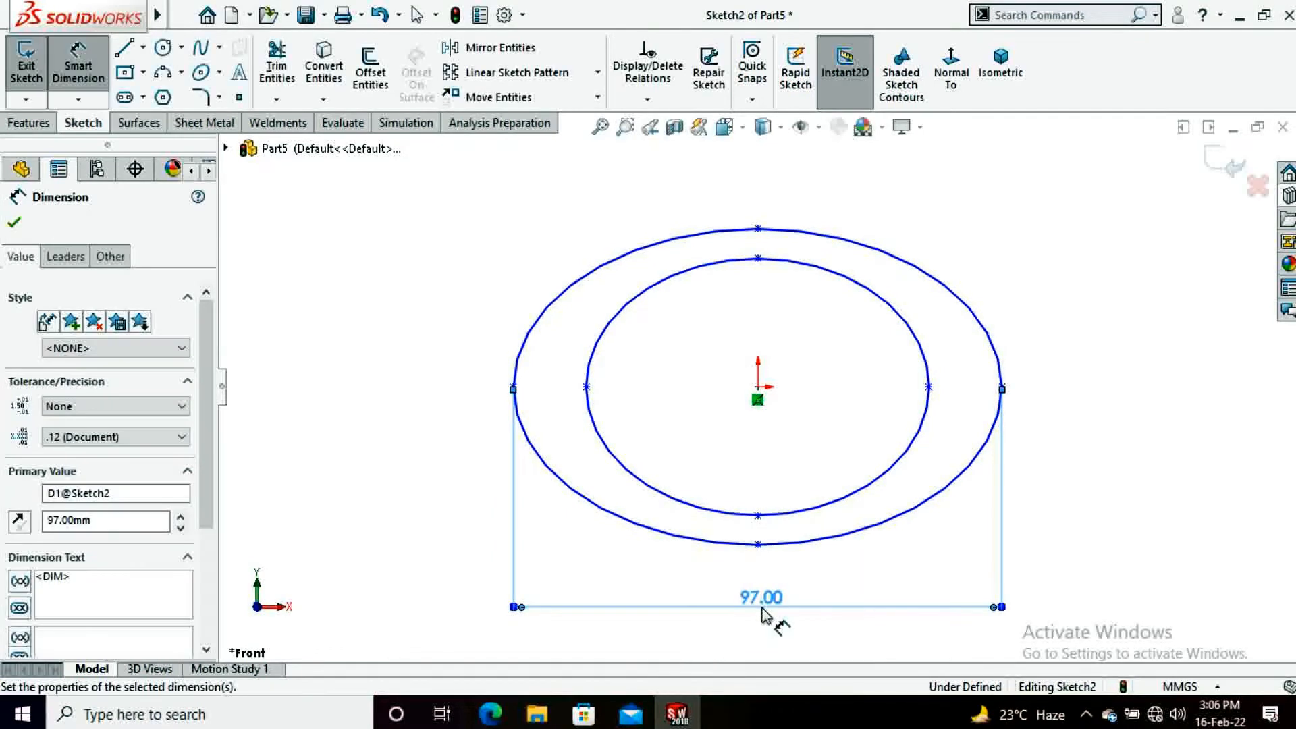
# Step: Dimension the inner ellipse's overall width between its horizontal end points as 87 mm
pyautogui.click(586, 386)
pyautogui.click(929, 387)
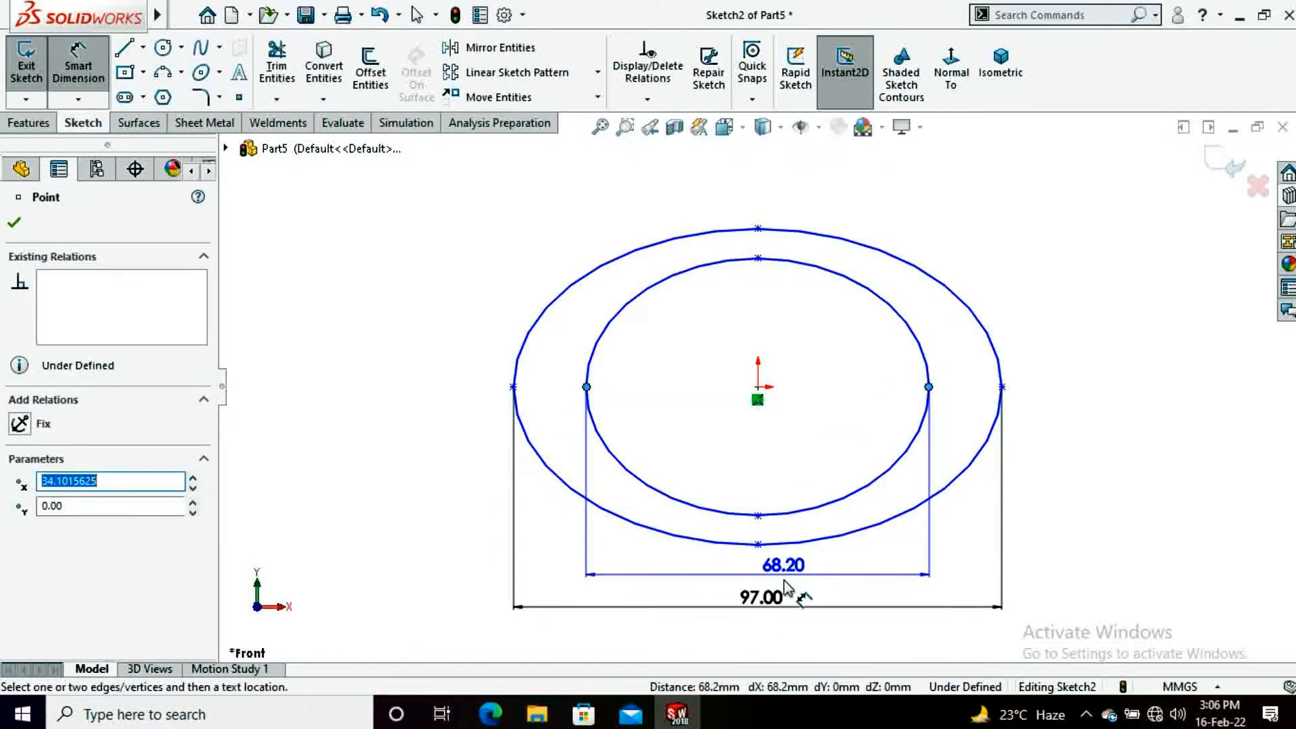
pyautogui.click(785, 581)
pyautogui.write('87')
pyautogui.press('Return')
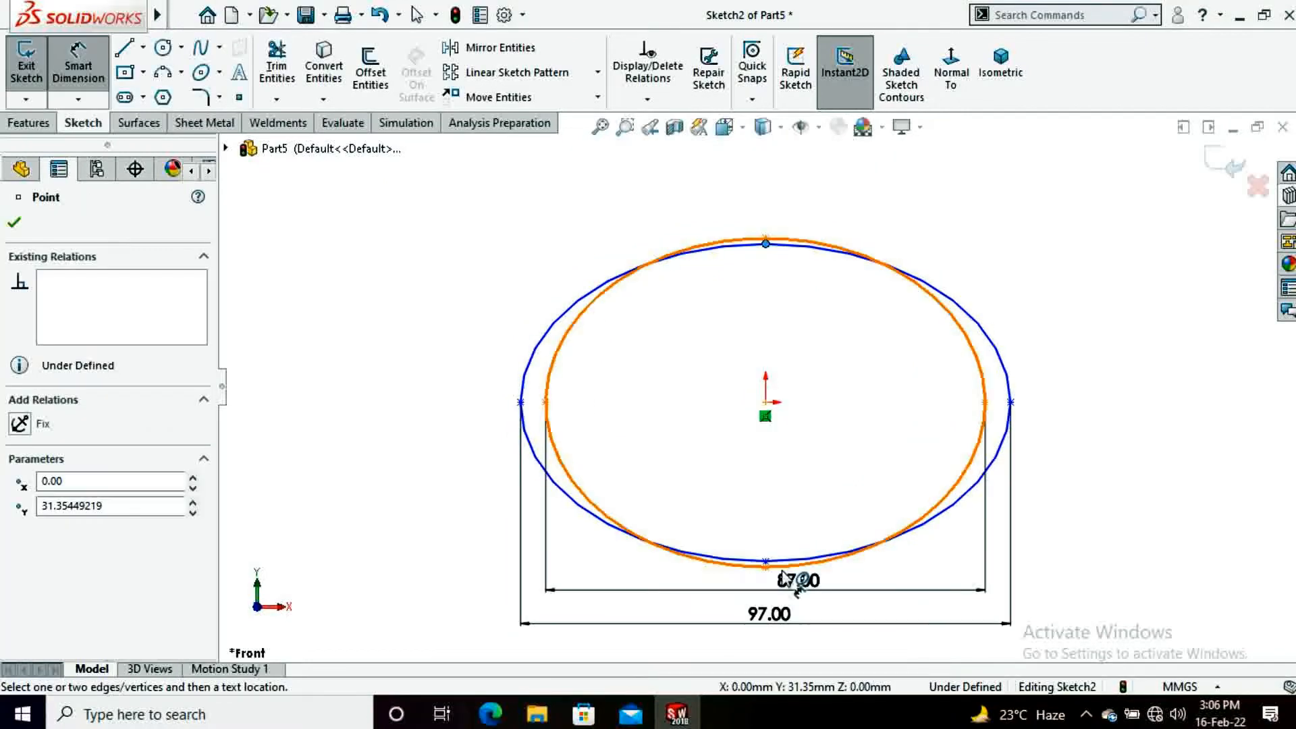
# Step: Dimension the outer ellipse's overall height between its upper and lower points as 50 mm
pyautogui.click(762, 562)
pyautogui.click(1068, 434)
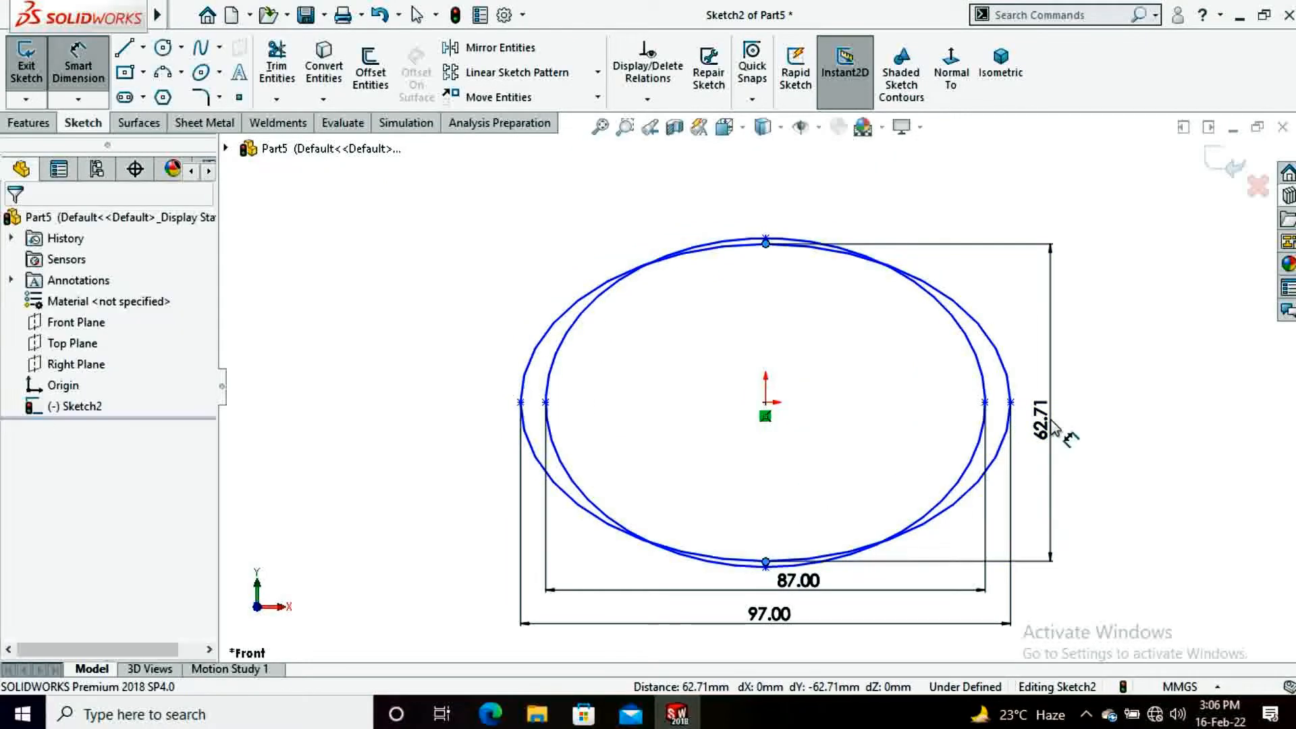
pyautogui.write('50')
pyautogui.press('Return')
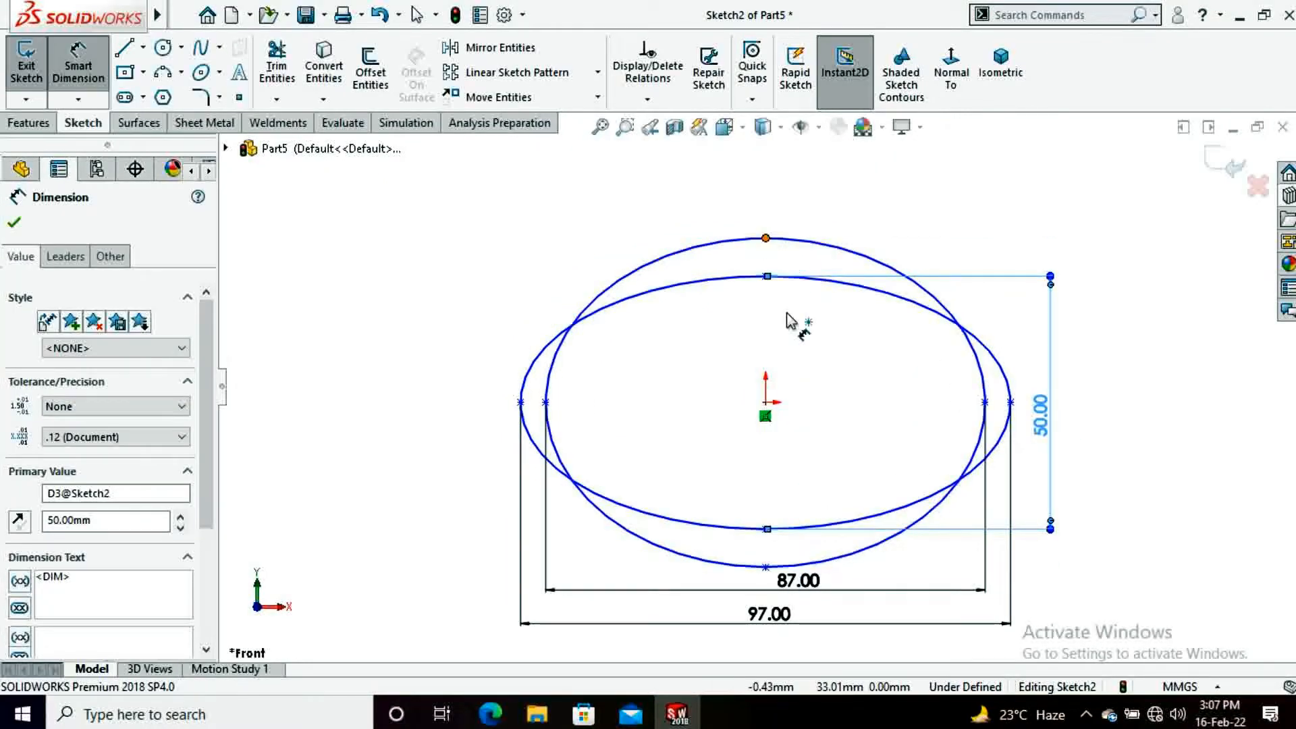
# Step: Dimension the inner ellipse's overall height between its upper and lower points as 40 mm
pyautogui.click(765, 529)
pyautogui.click(766, 567)
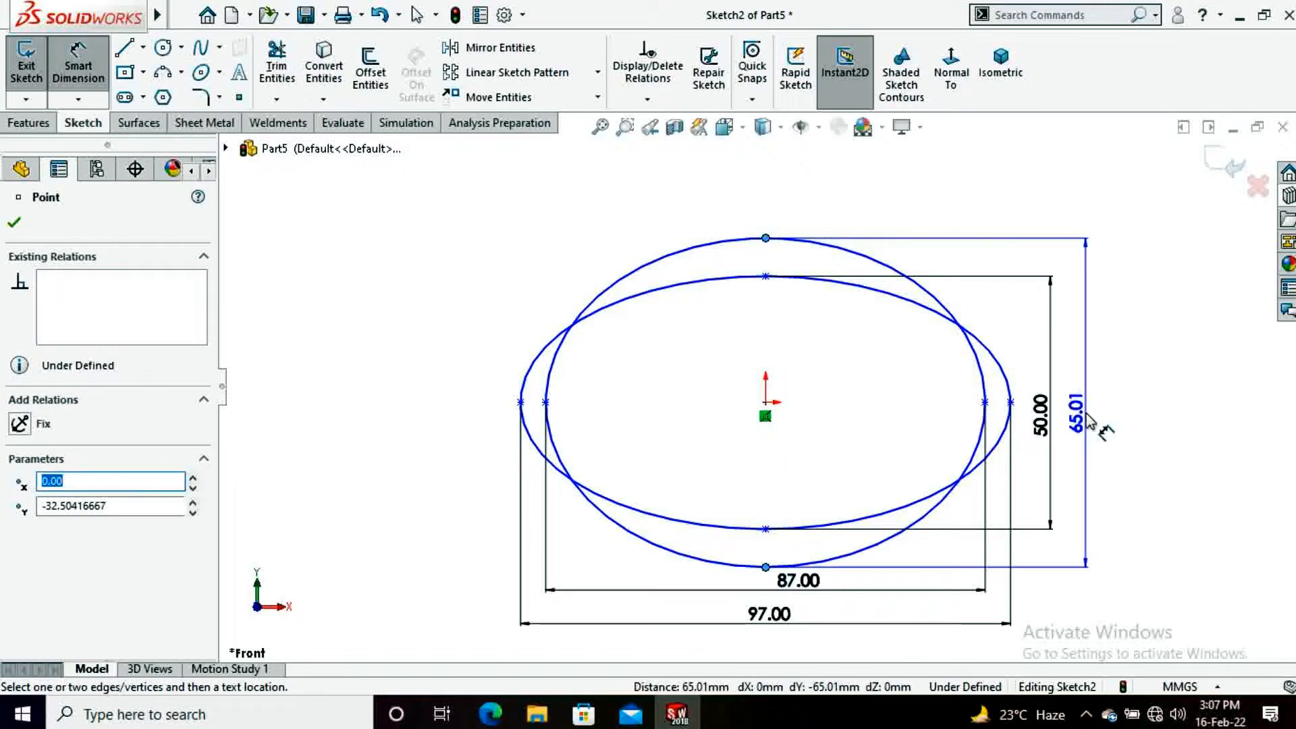
pyautogui.click(1087, 419)
pyautogui.write('40')
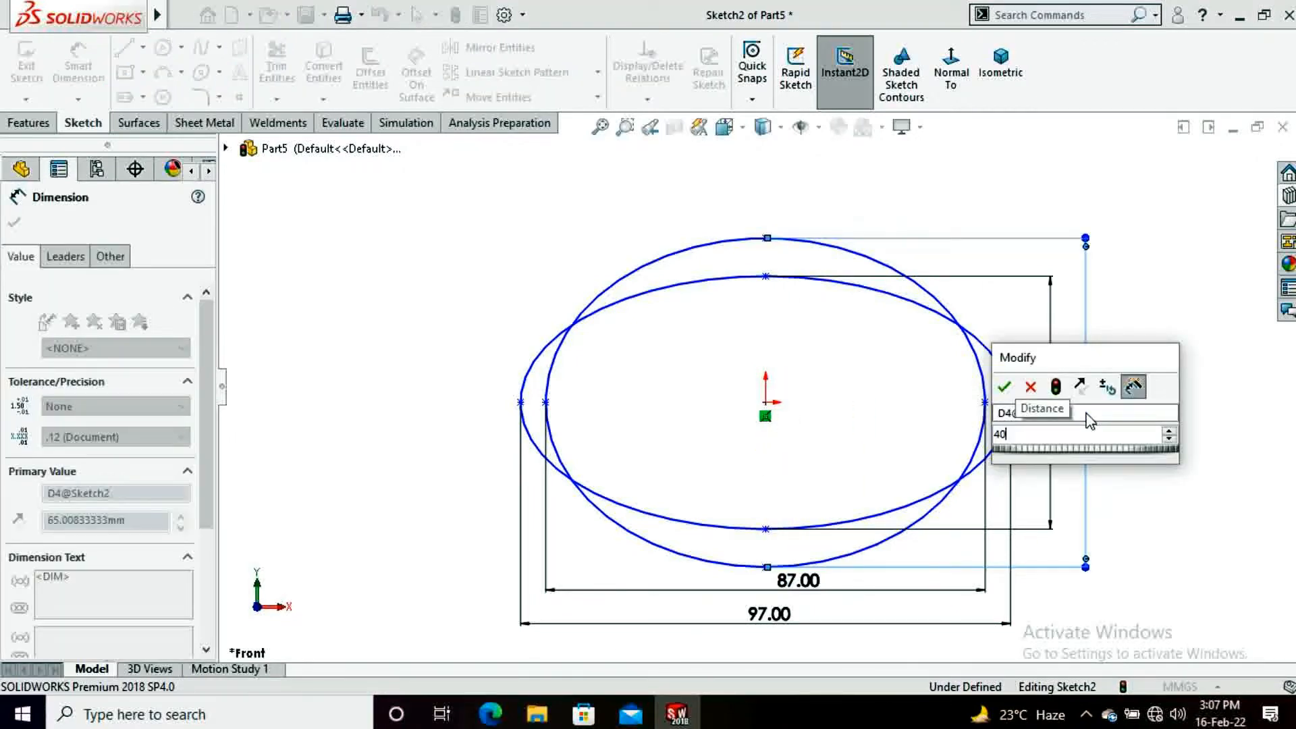
pyautogui.press('Return')
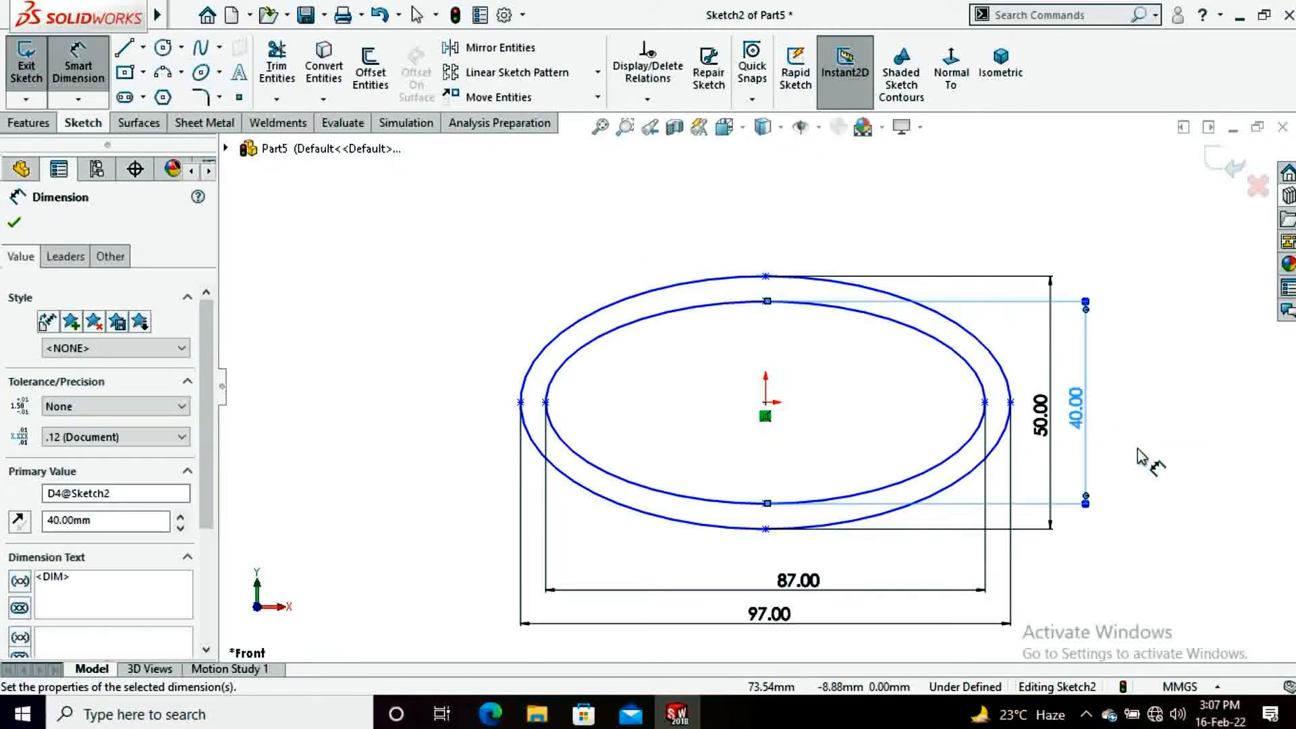
pyautogui.press('Escape')
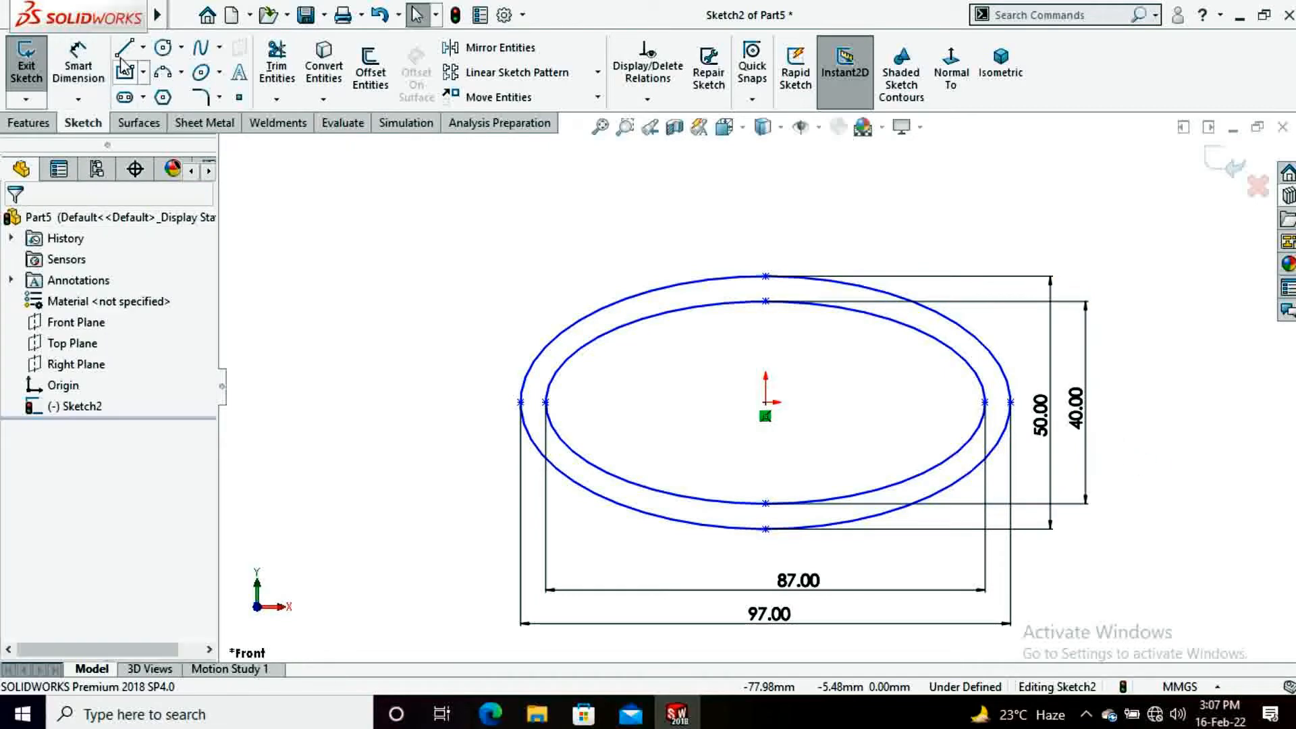
# Step: Draw a slanted two-point spline across the left half of the inner ellipse, from its upper edge to its lower edge
pyautogui.click(124, 47)
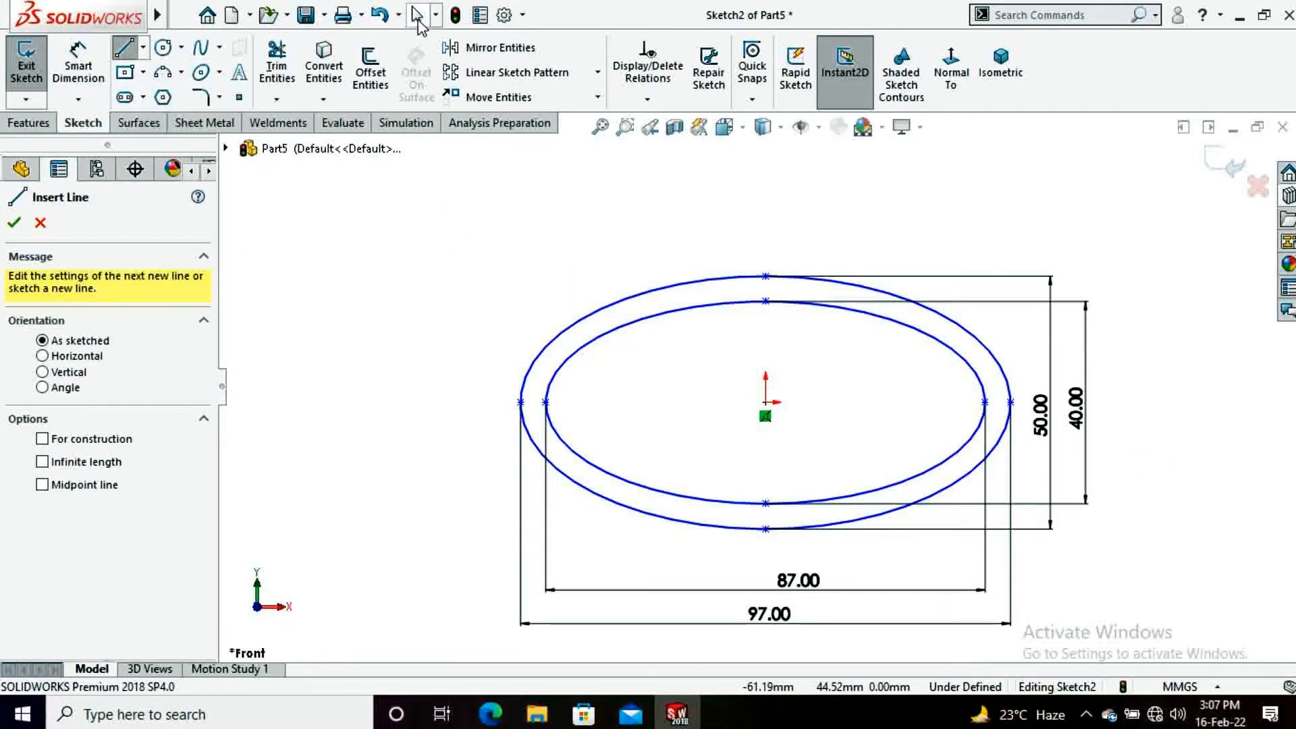
pyautogui.click(200, 47)
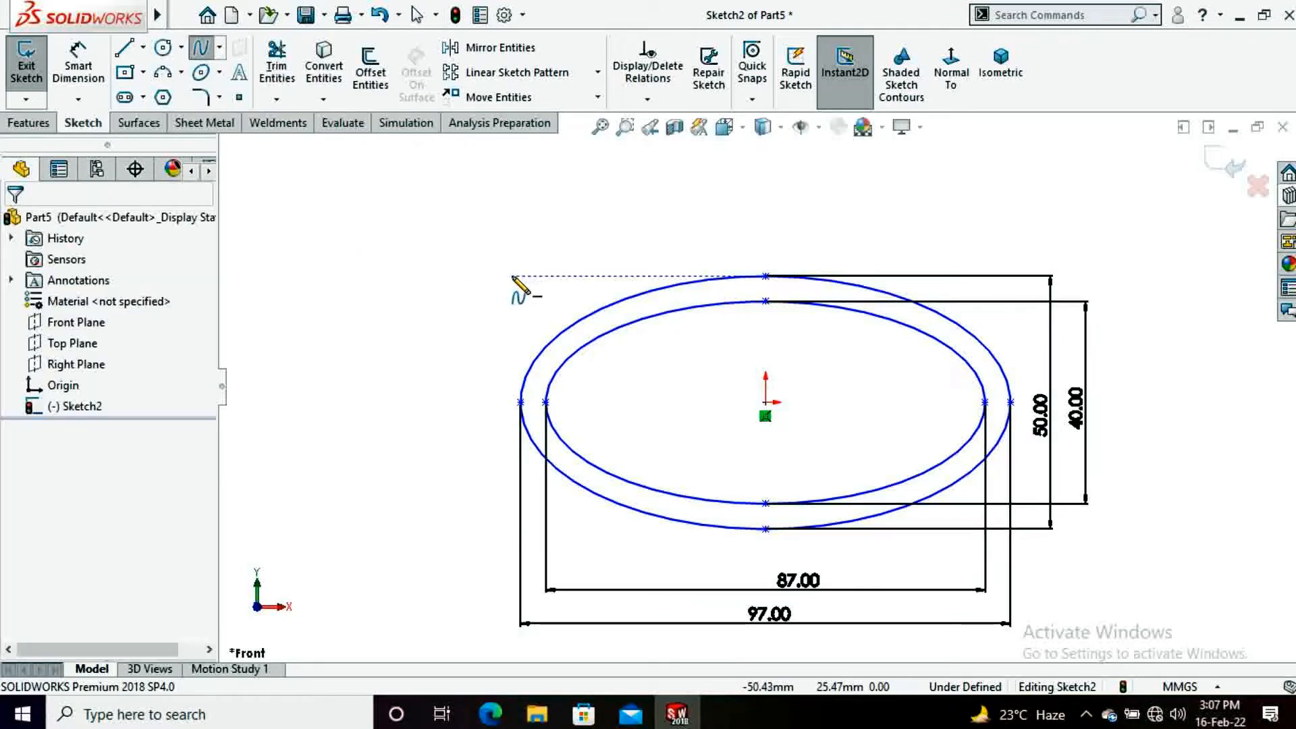
pyautogui.click(672, 312)
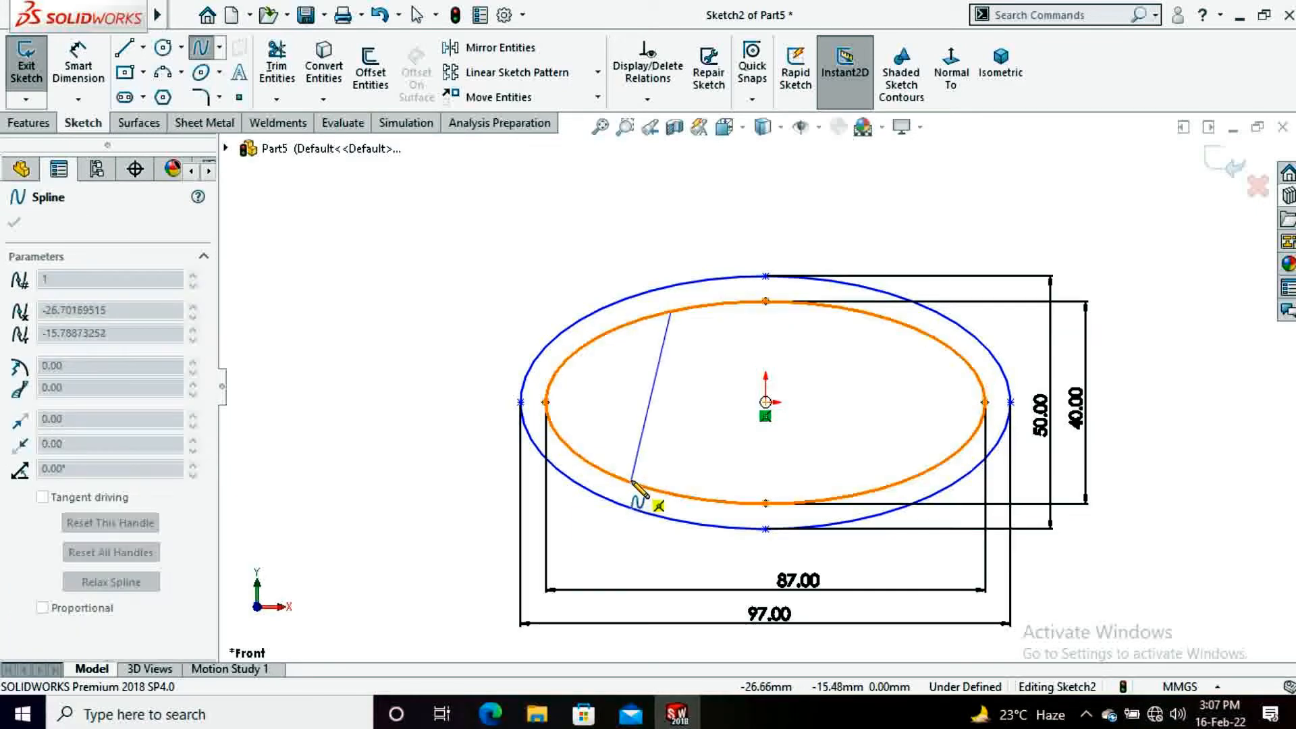
pyautogui.click(632, 483)
pyautogui.rightClick(408, 467)
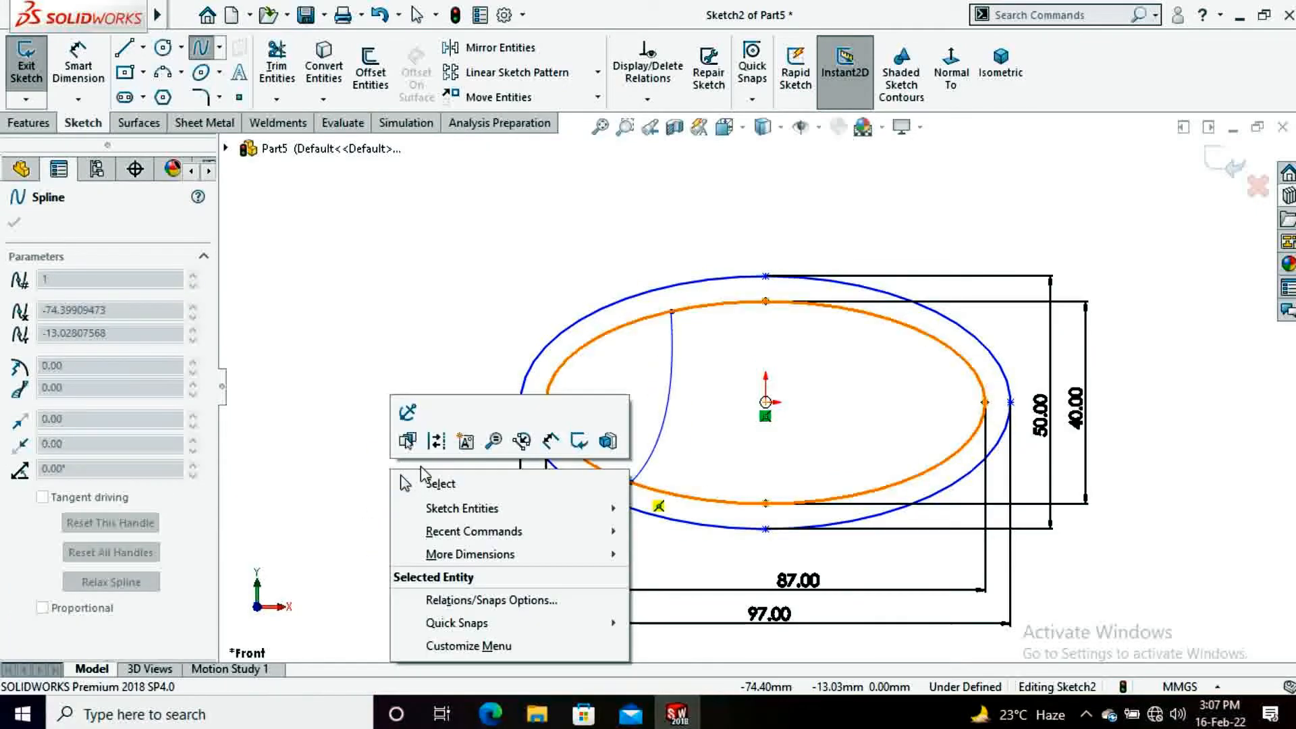
pyautogui.click(426, 482)
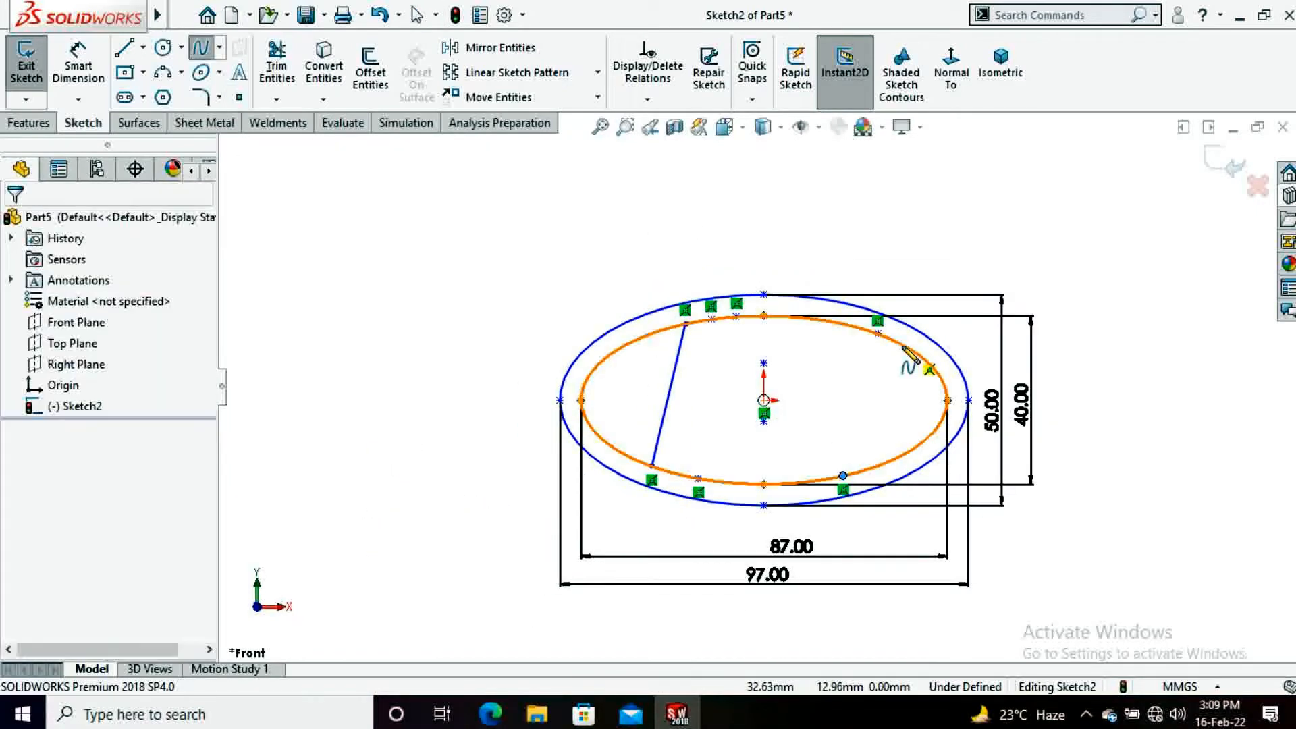
# Step: Draw a matching slanted two-point spline across the inner ellipse's right half and attach its lower end to the ellipse
pyautogui.click(901, 344)
pyautogui.click(879, 447)
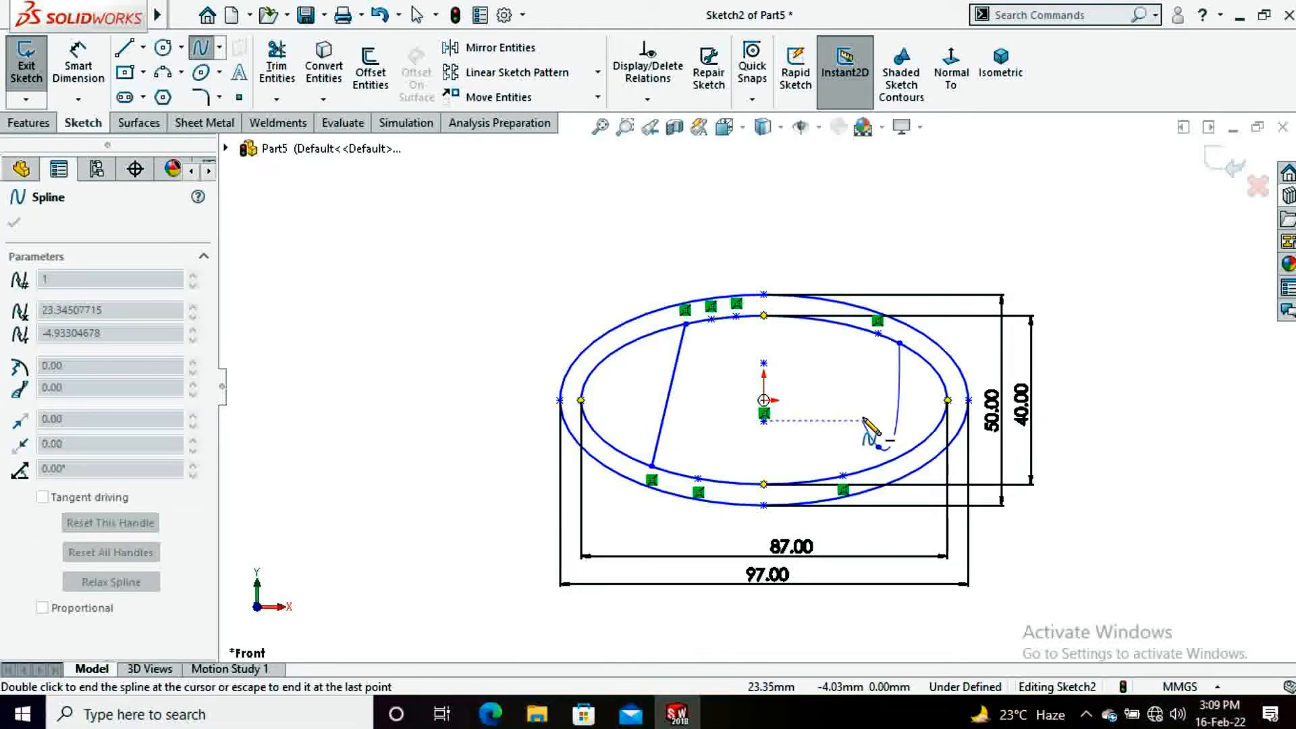
pyautogui.rightClick(869, 428)
pyautogui.click(889, 442)
pyautogui.moveTo(878, 448); pyautogui.dragTo(870, 469)
pyautogui.click(14, 222)
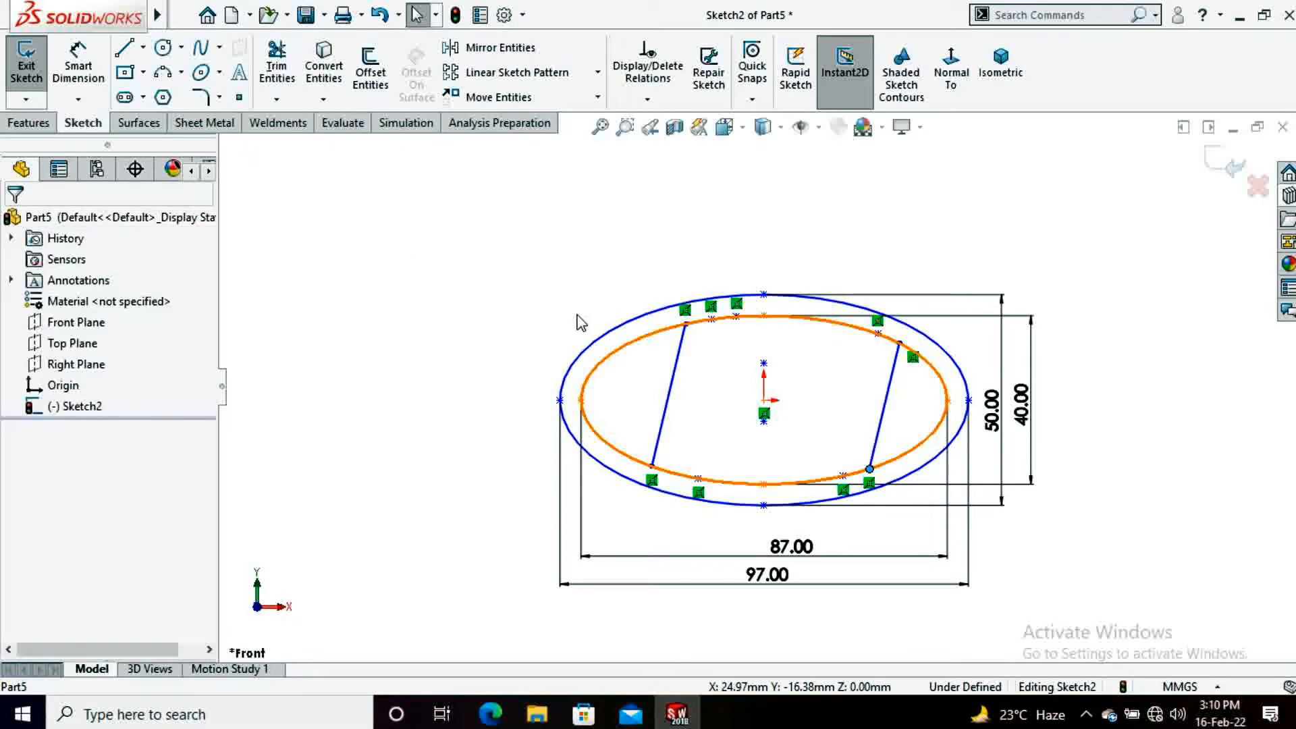
# Step: Try a 16 mm horizontal dimension between the free point above the origin and the left spline's upper end, and remove it
pyautogui.moveTo(581, 323); pyautogui.dragTo(585, 180, button='right')
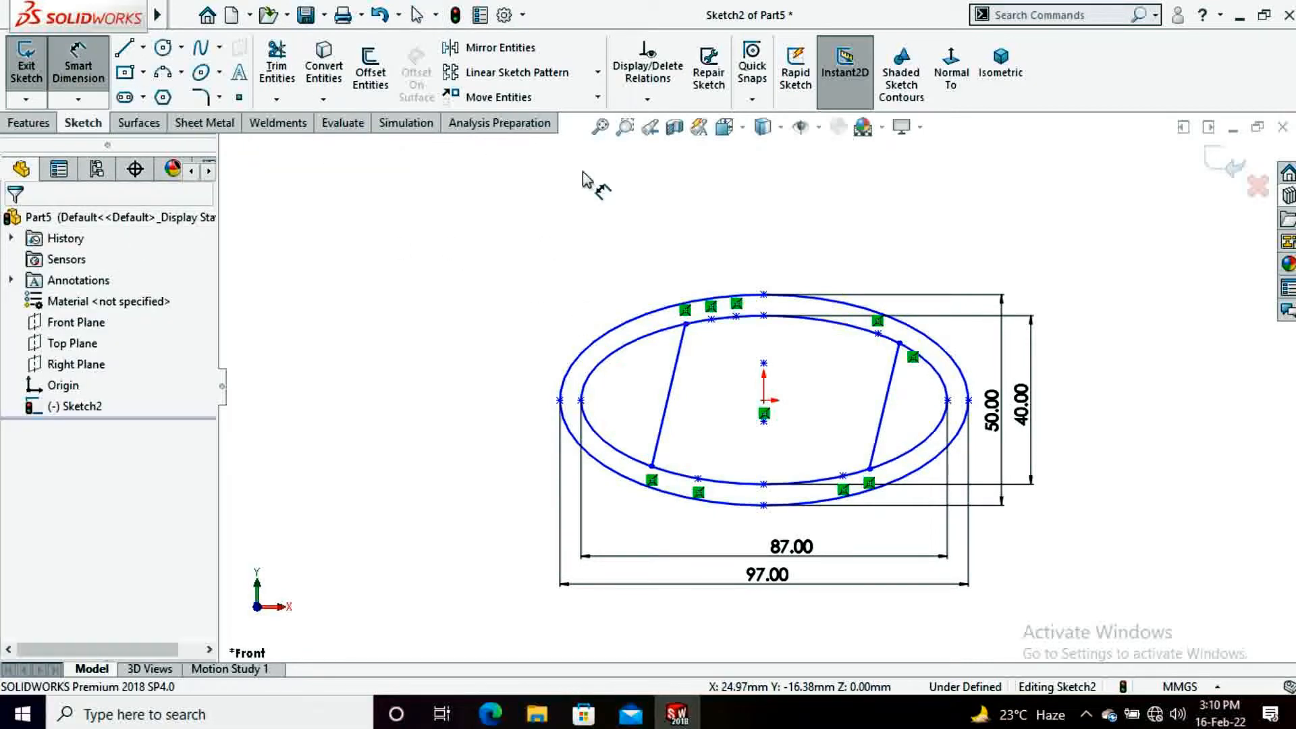
pyautogui.click(763, 363)
pyautogui.click(685, 324)
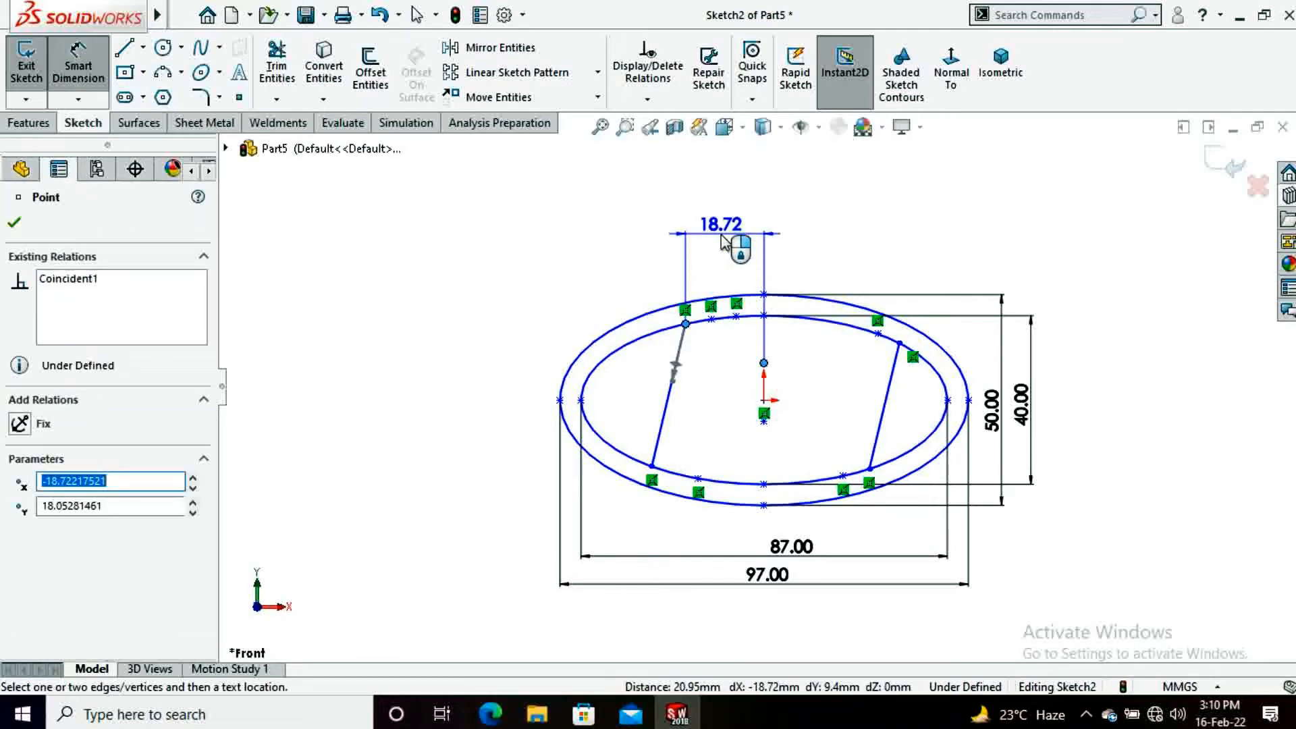
pyautogui.click(721, 237)
pyautogui.write('16')
pyautogui.press('Return')
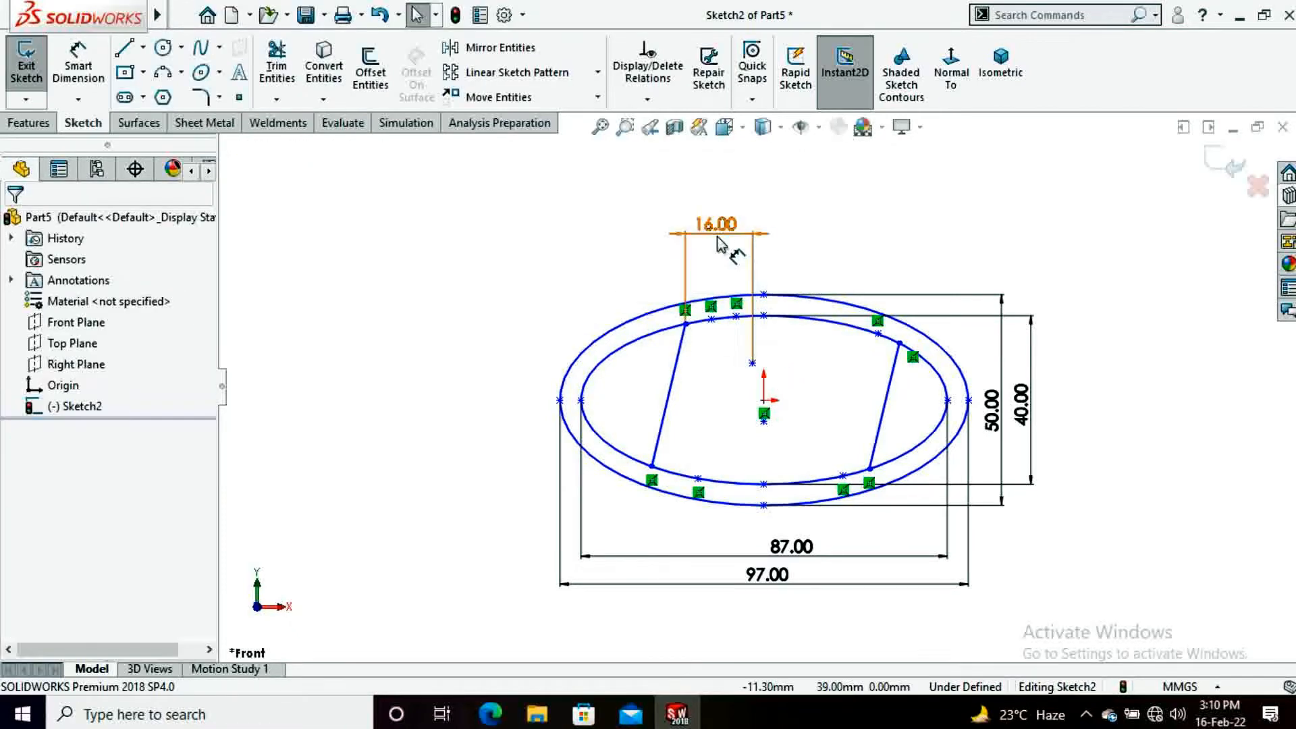
pyautogui.rightClick(719, 237)
pyautogui.click(860, 342)
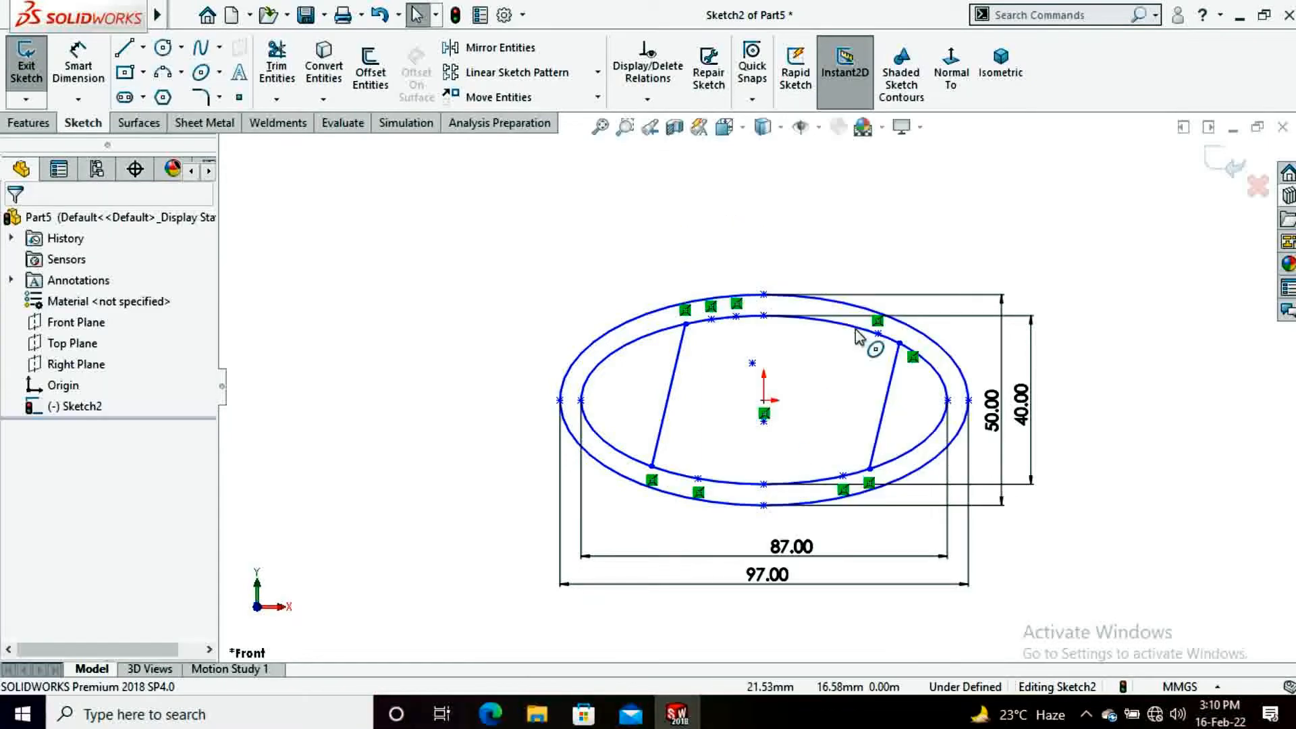
# Step: Replace the shifted free point with a new sketch point directly above the origin
pyautogui.rightClick(752, 364)
pyautogui.click(803, 669)
pyautogui.click(239, 97)
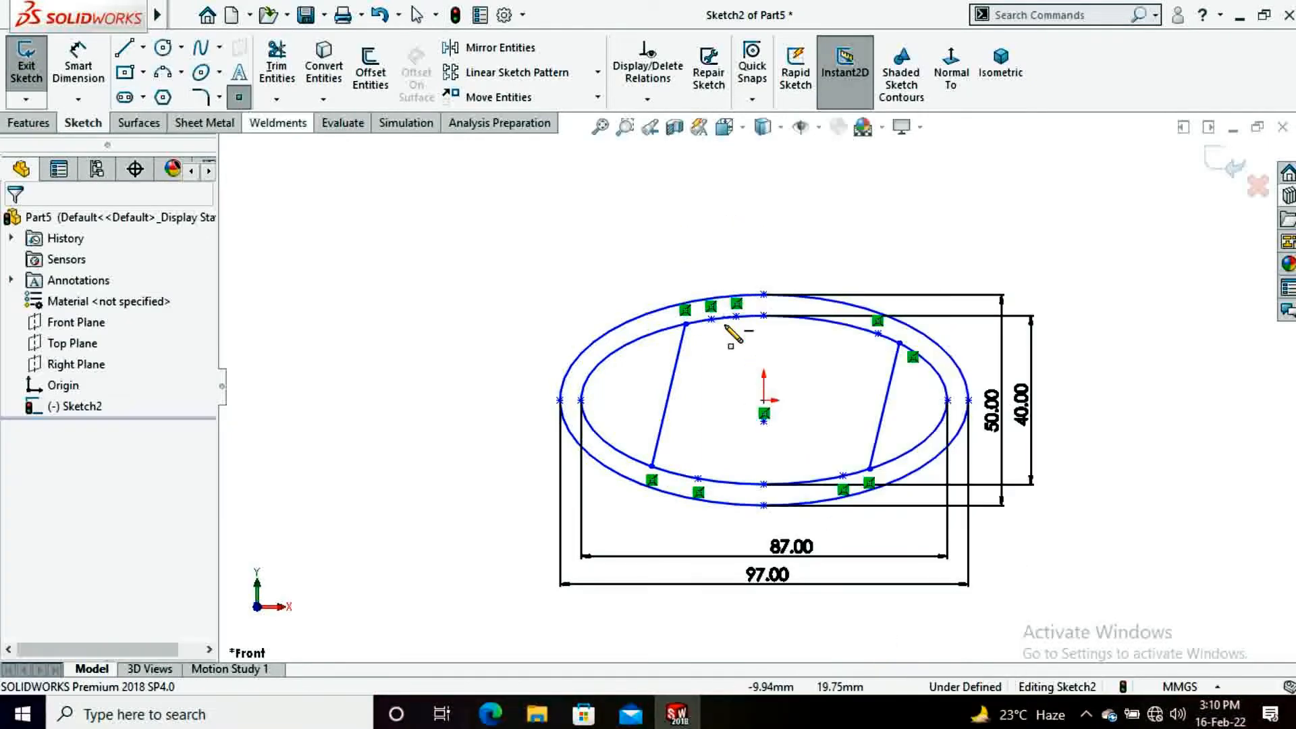
pyautogui.click(764, 358)
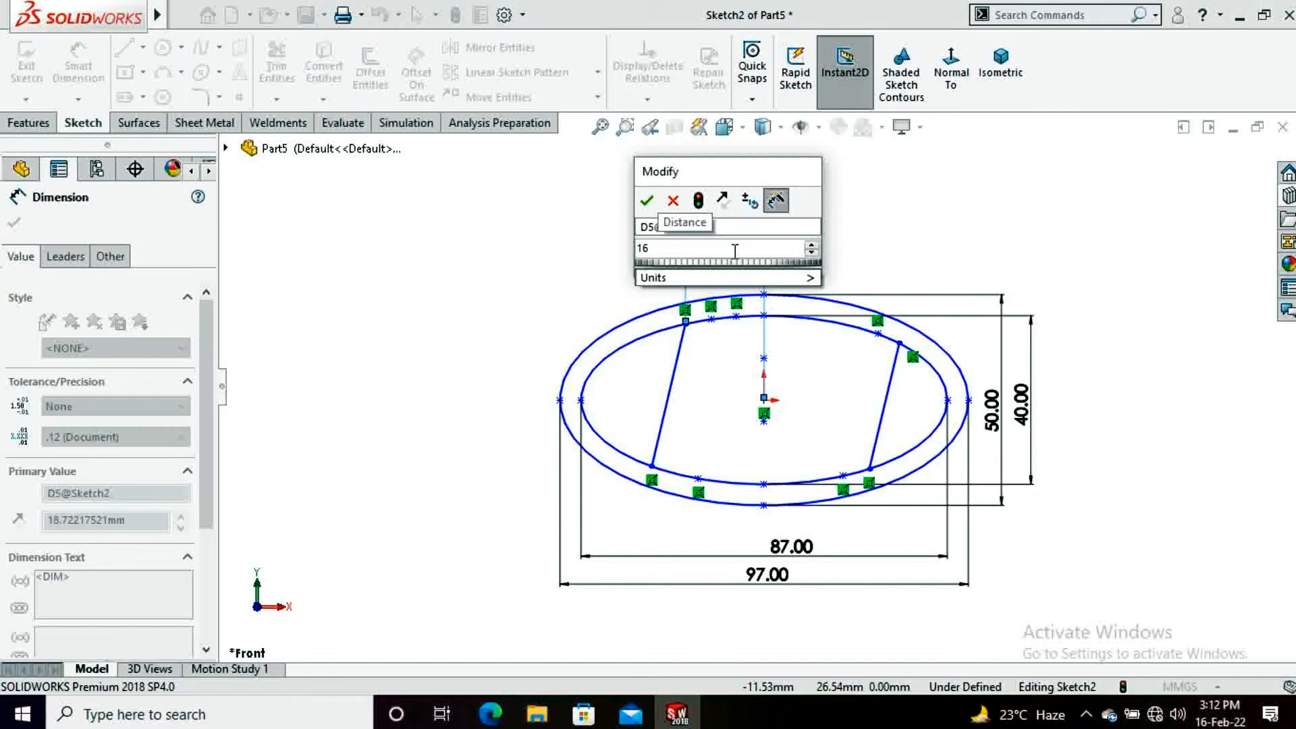
# Step: Dimension horizontally from the origin to the left spline's upper end as 16 mm and to the inner ellipse's upper-right point as 24 mm
pyautogui.press('Return')
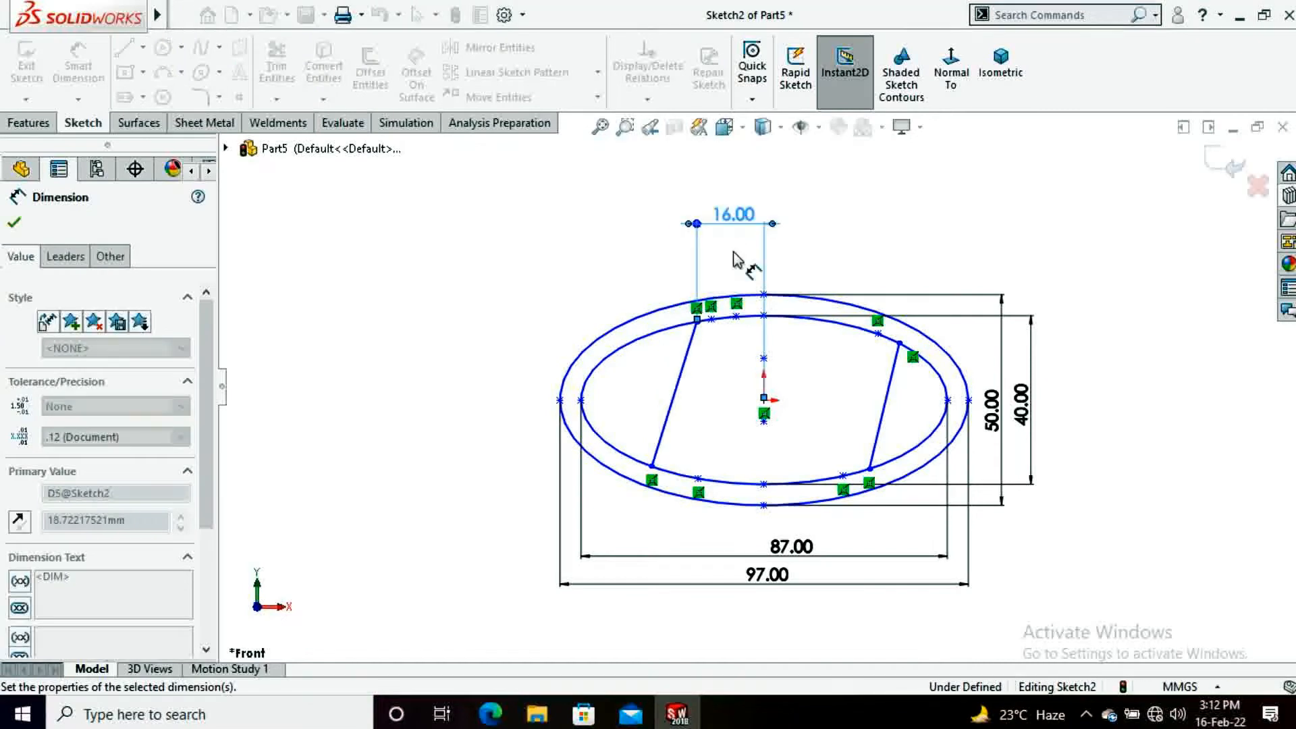
pyautogui.click(764, 399)
pyautogui.click(878, 332)
pyautogui.click(783, 216)
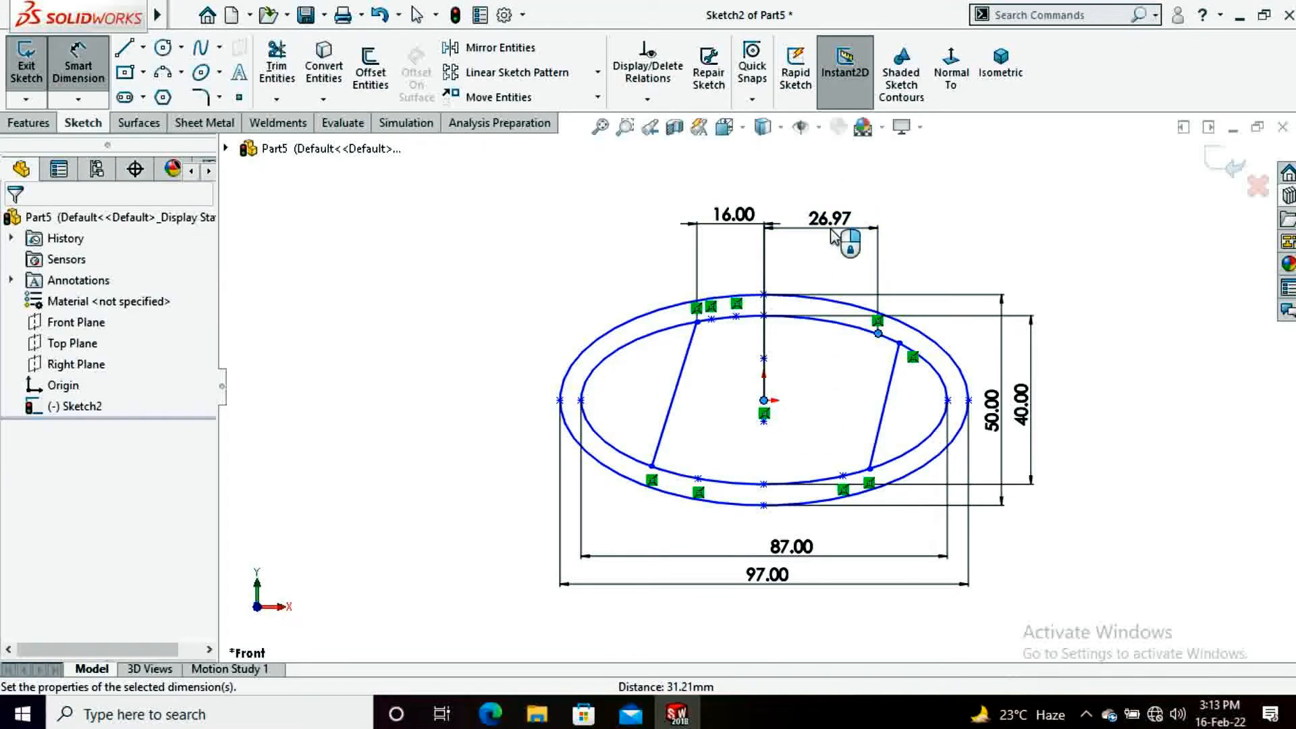
pyautogui.press('Return')
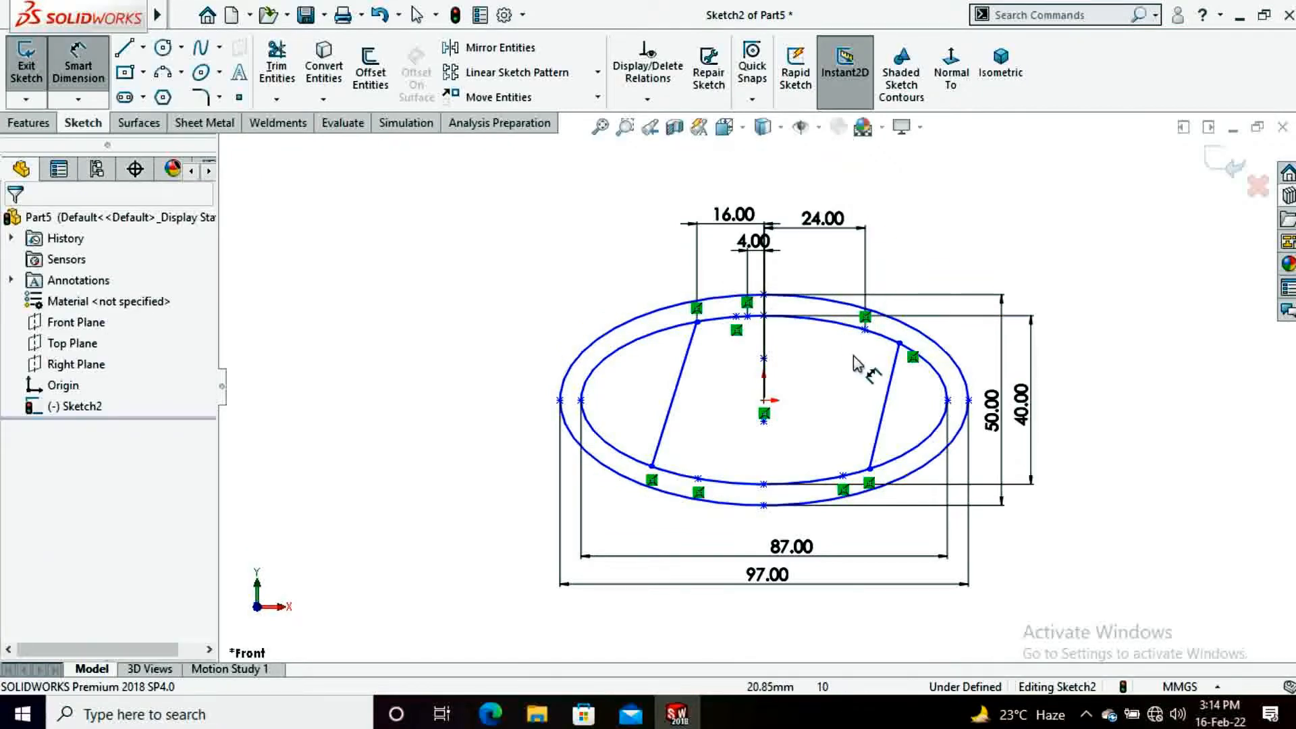
# Step: Dimension the horizontal distance from the origin to the right spline's upper end as 32 mm
pyautogui.click(899, 343)
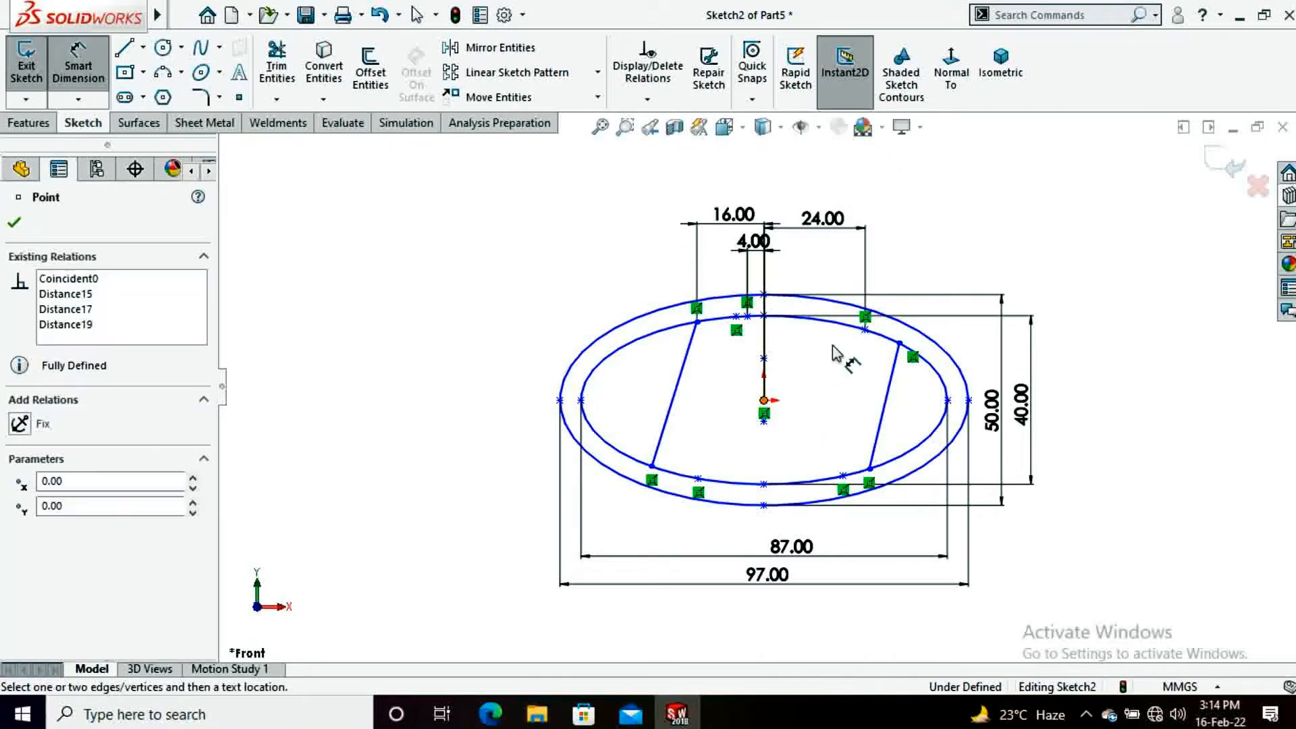
pyautogui.click(846, 200)
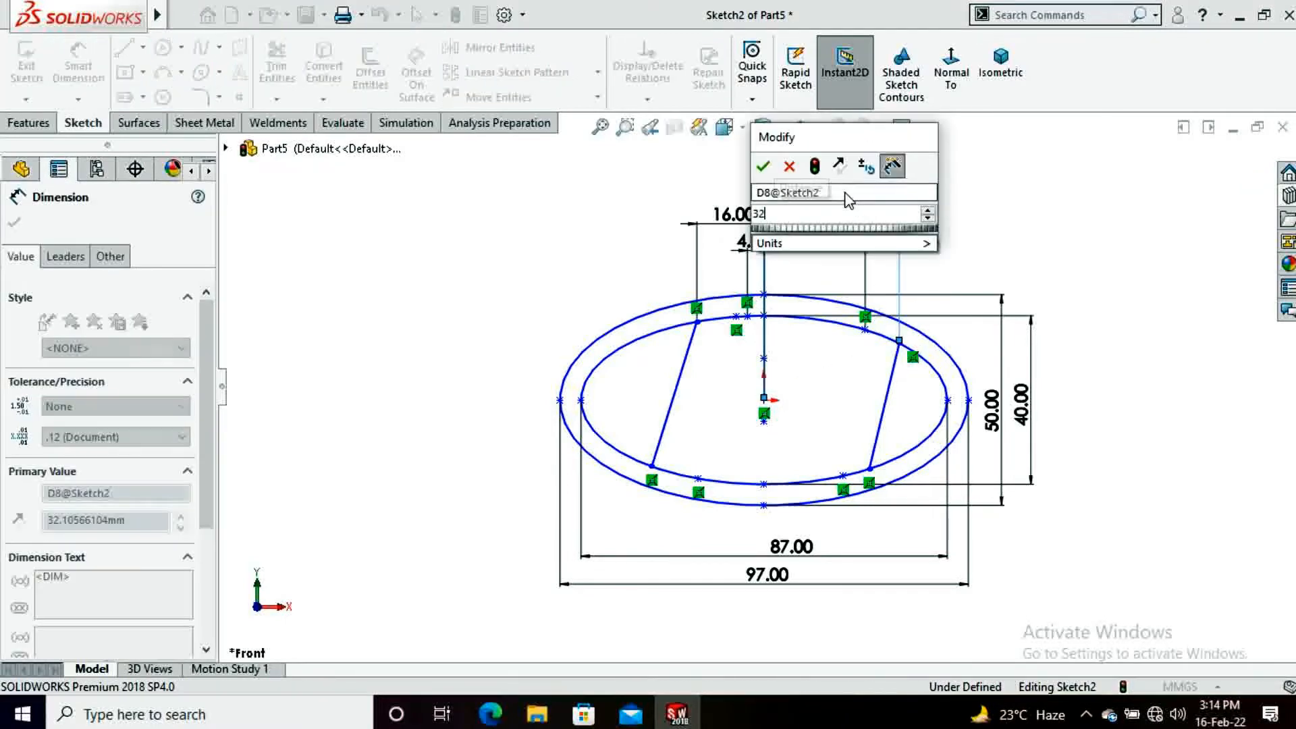
pyautogui.write('32')
pyautogui.press('Return')
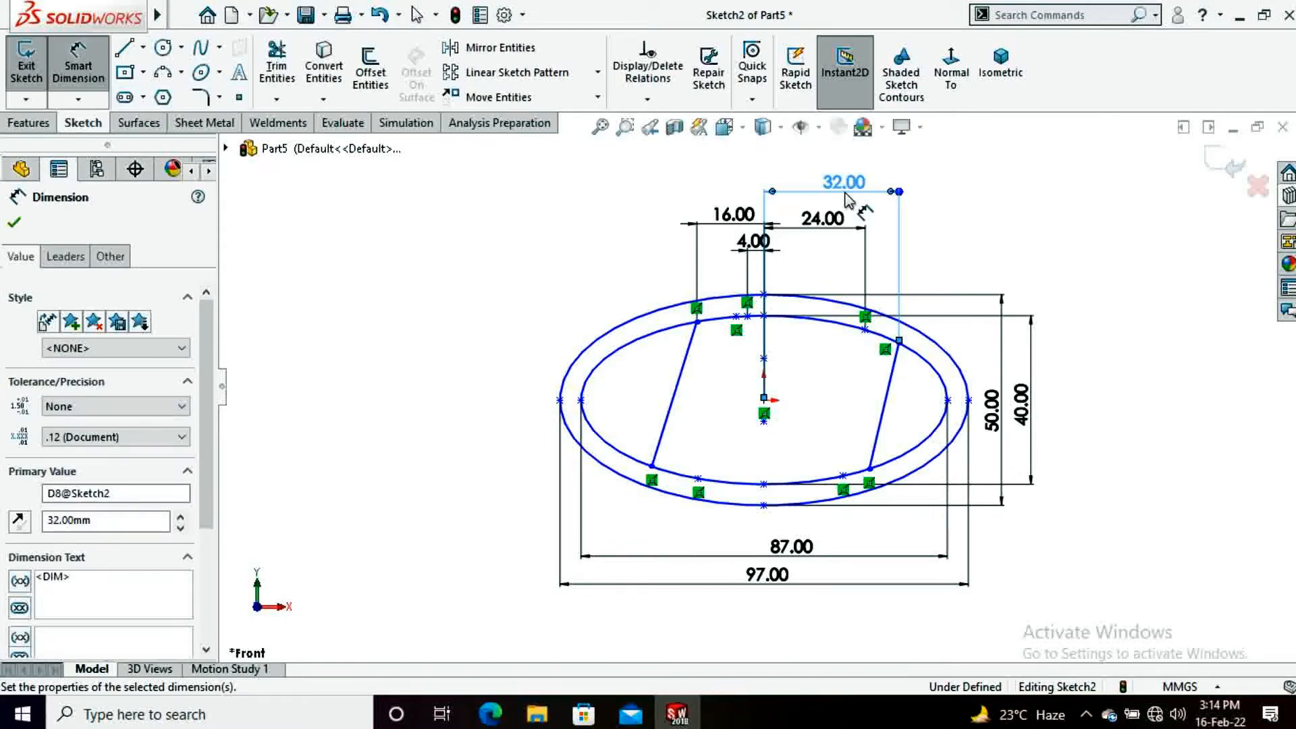
# Step: Dimension the horizontal distance from the origin to the left spline's lower end as 33 mm
pyautogui.click(764, 400)
pyautogui.click(651, 465)
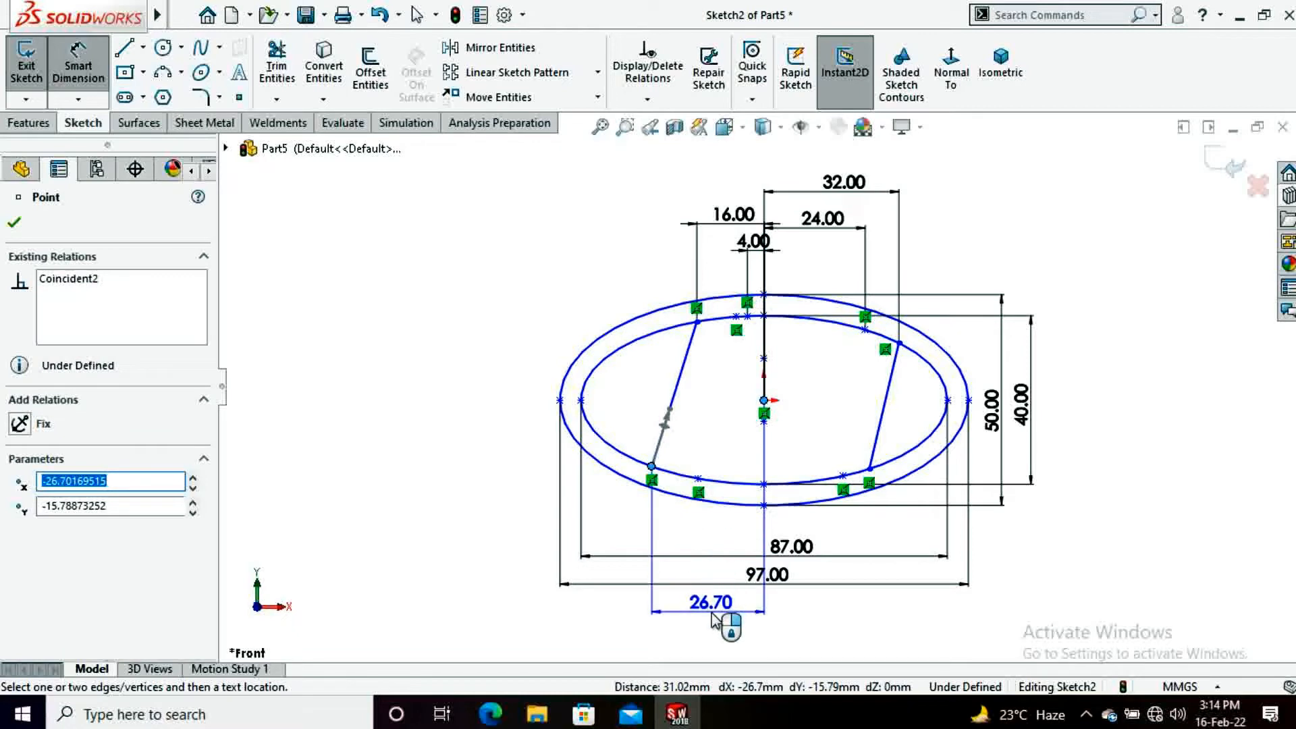
pyautogui.click(705, 602)
pyautogui.write('33')
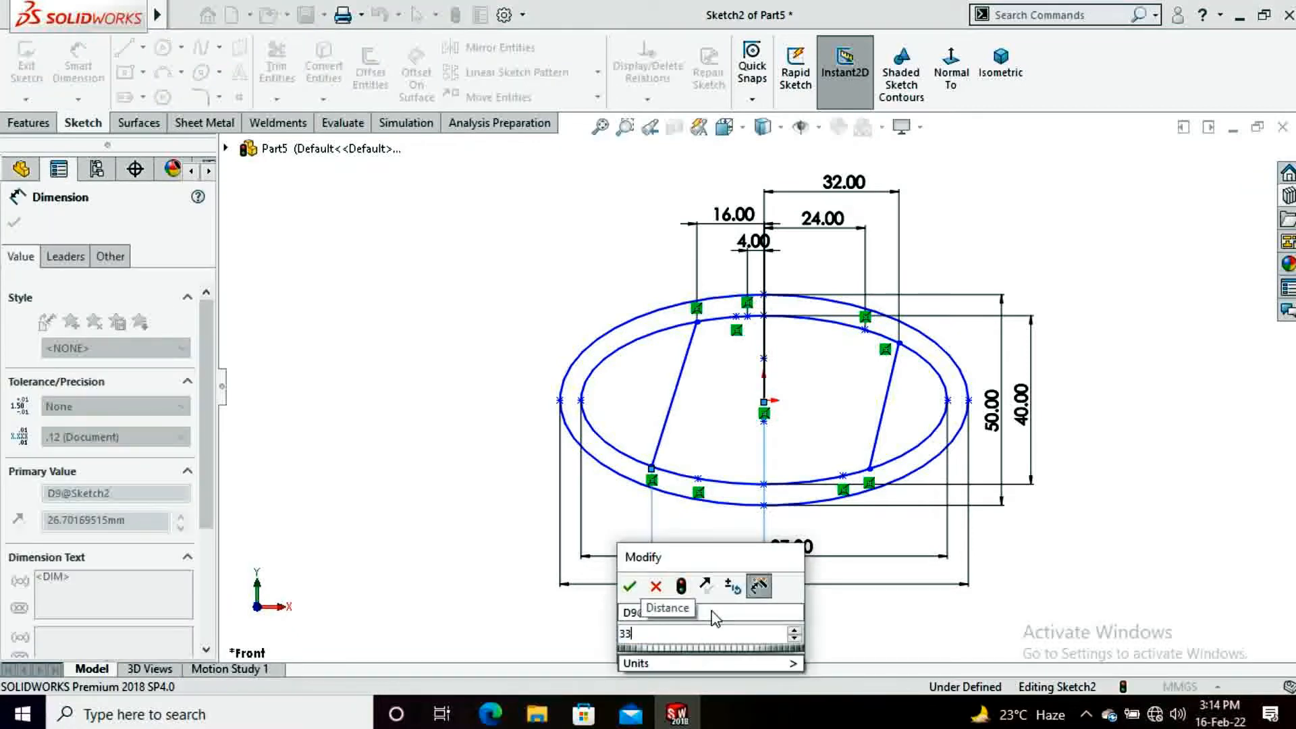
pyautogui.press('Return')
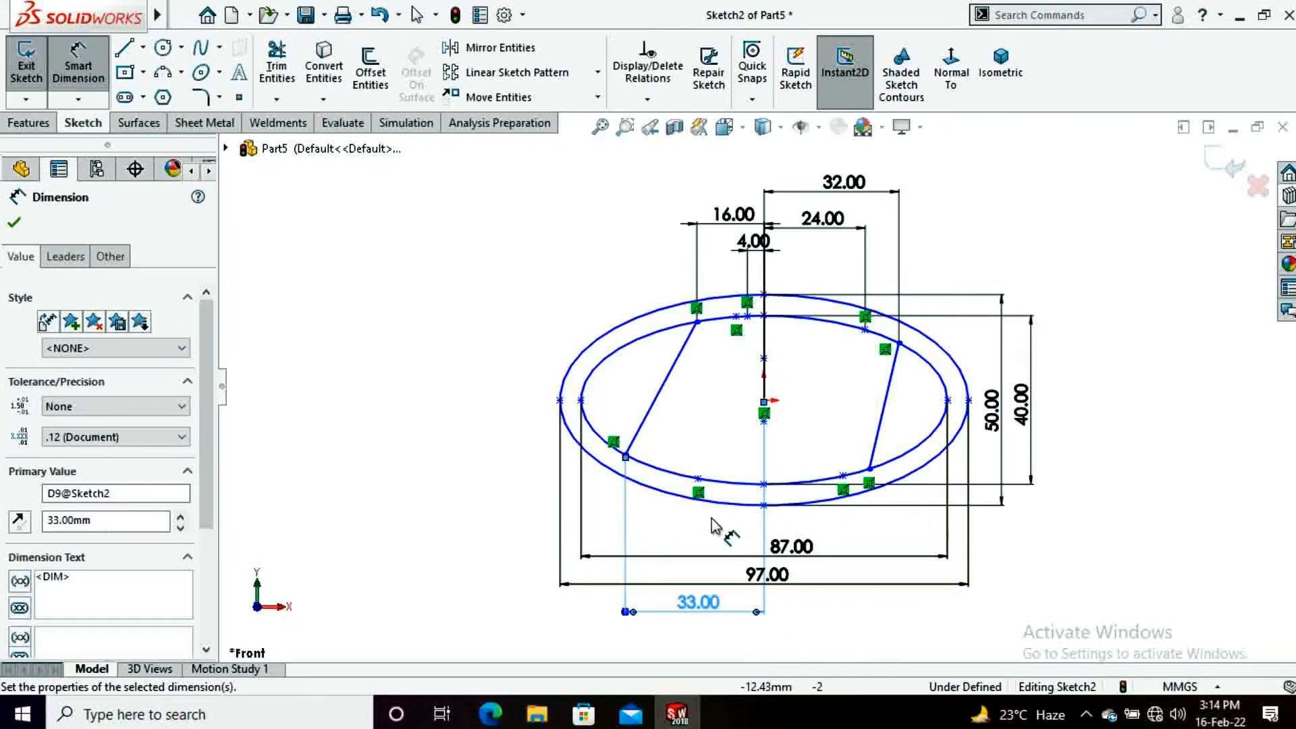
# Step: Dimension the inner ellipse's lower-left point horizontally 25 mm from the origin
pyautogui.click(698, 478)
pyautogui.click(763, 400)
pyautogui.click(726, 533)
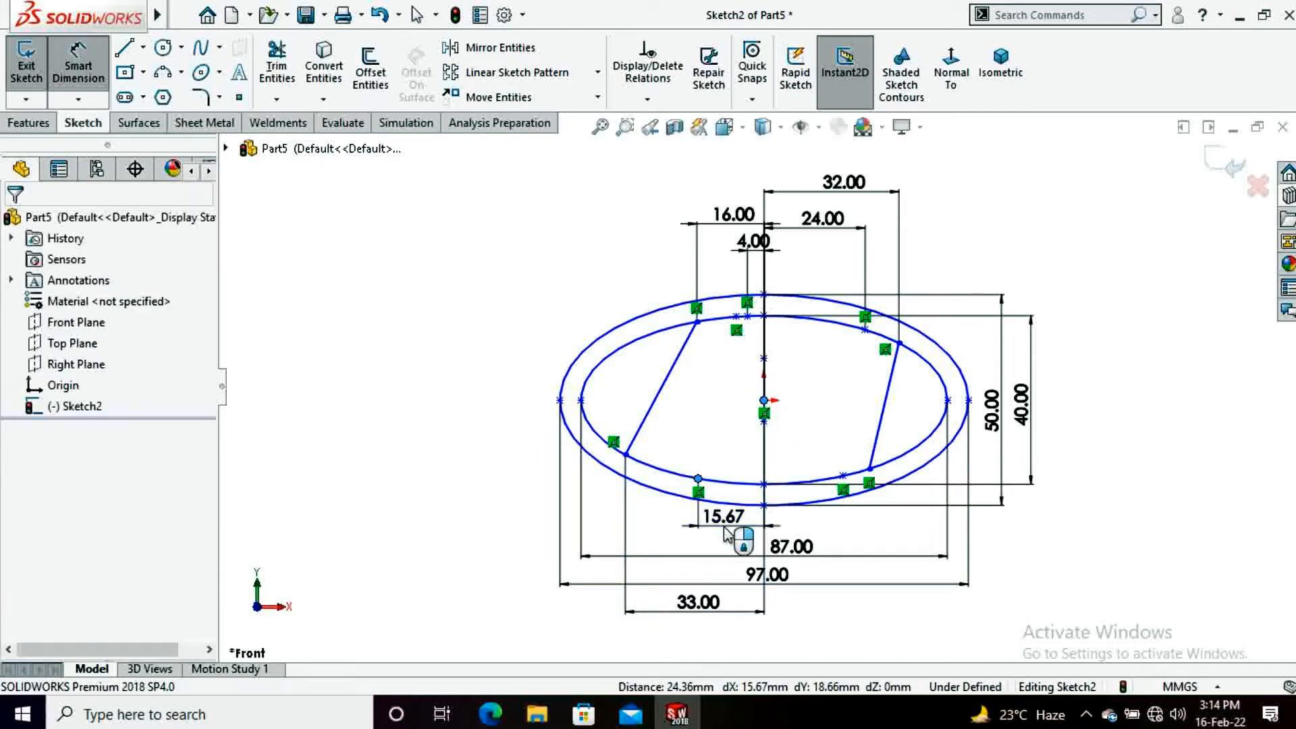
pyautogui.write('25')
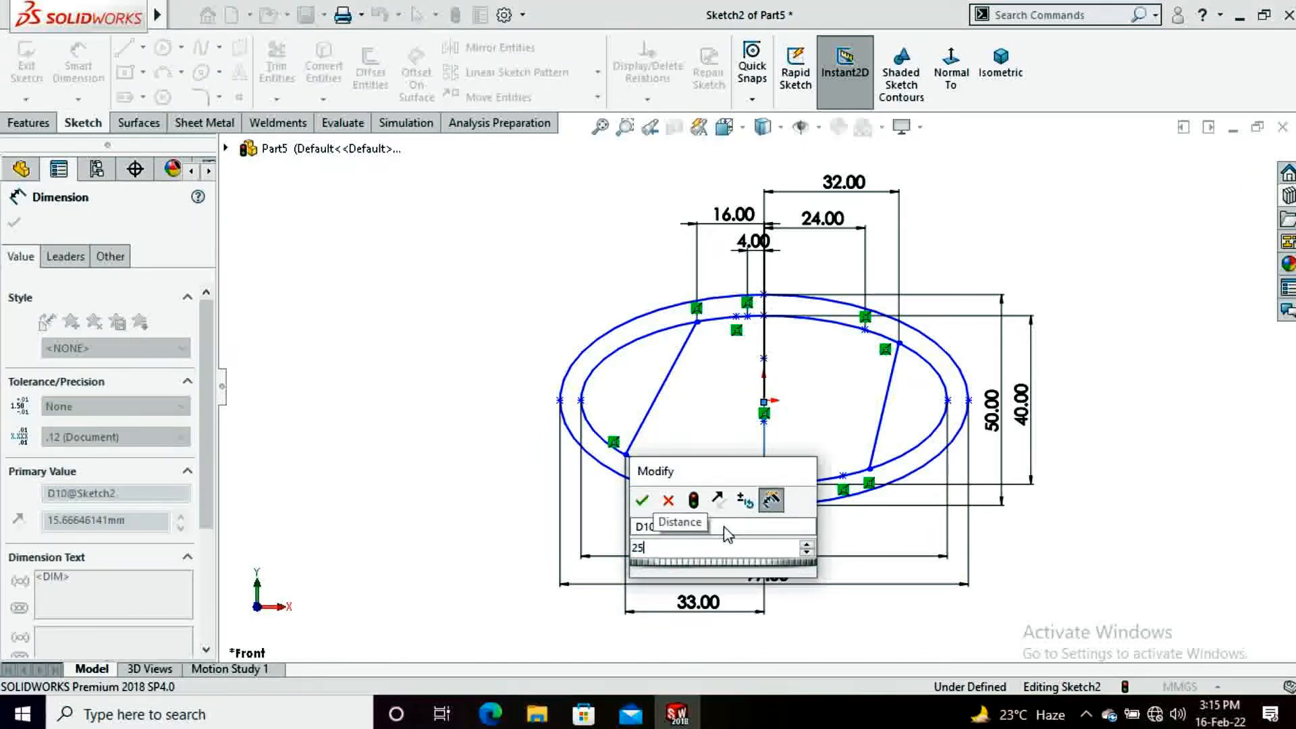
pyautogui.press('Return')
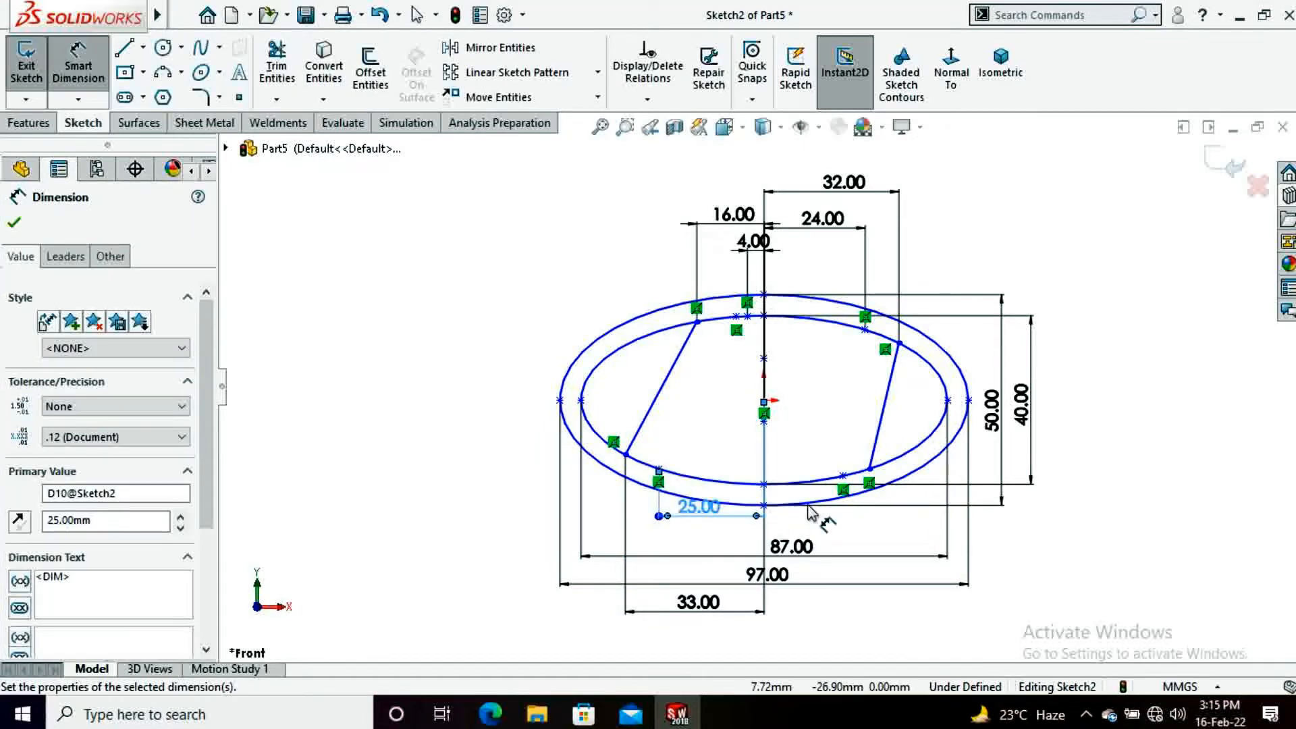
# Step: Dimension the inner ellipse's lower-right point horizontally 15 mm from the origin
pyautogui.click(764, 400)
pyautogui.click(813, 483)
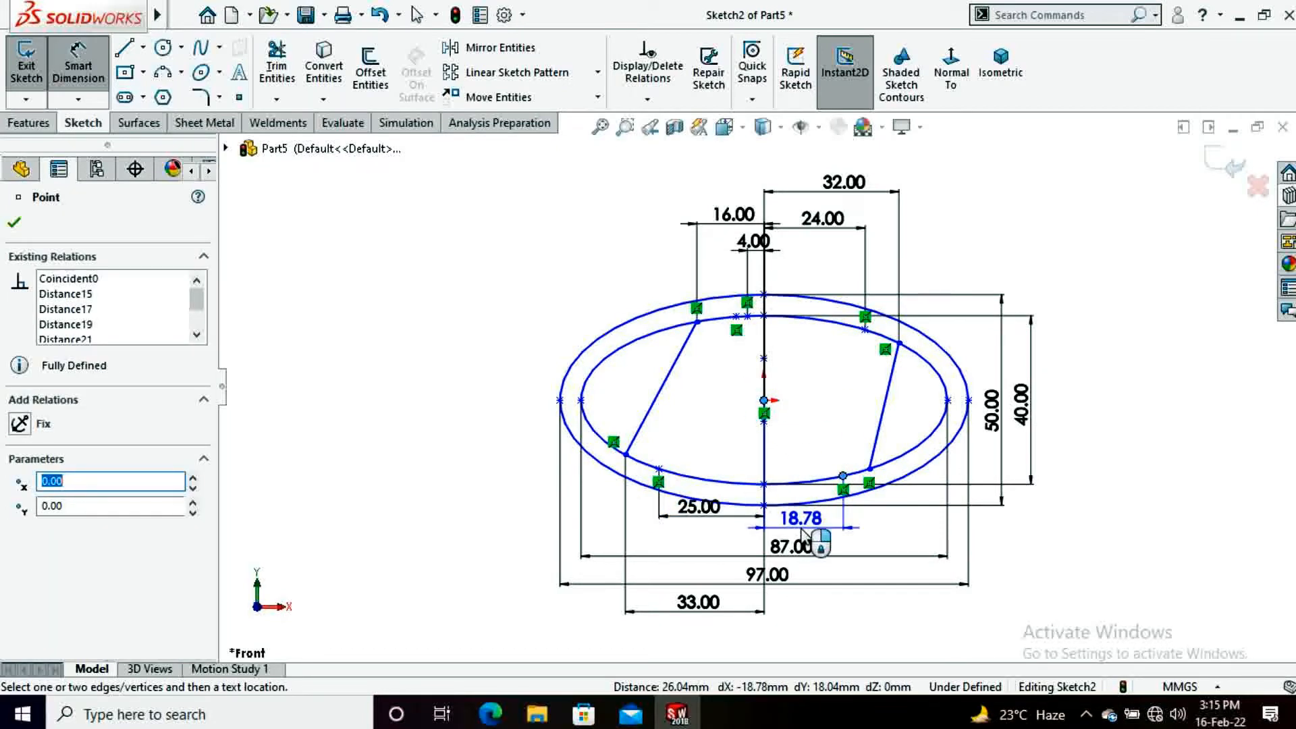
pyautogui.click(801, 532)
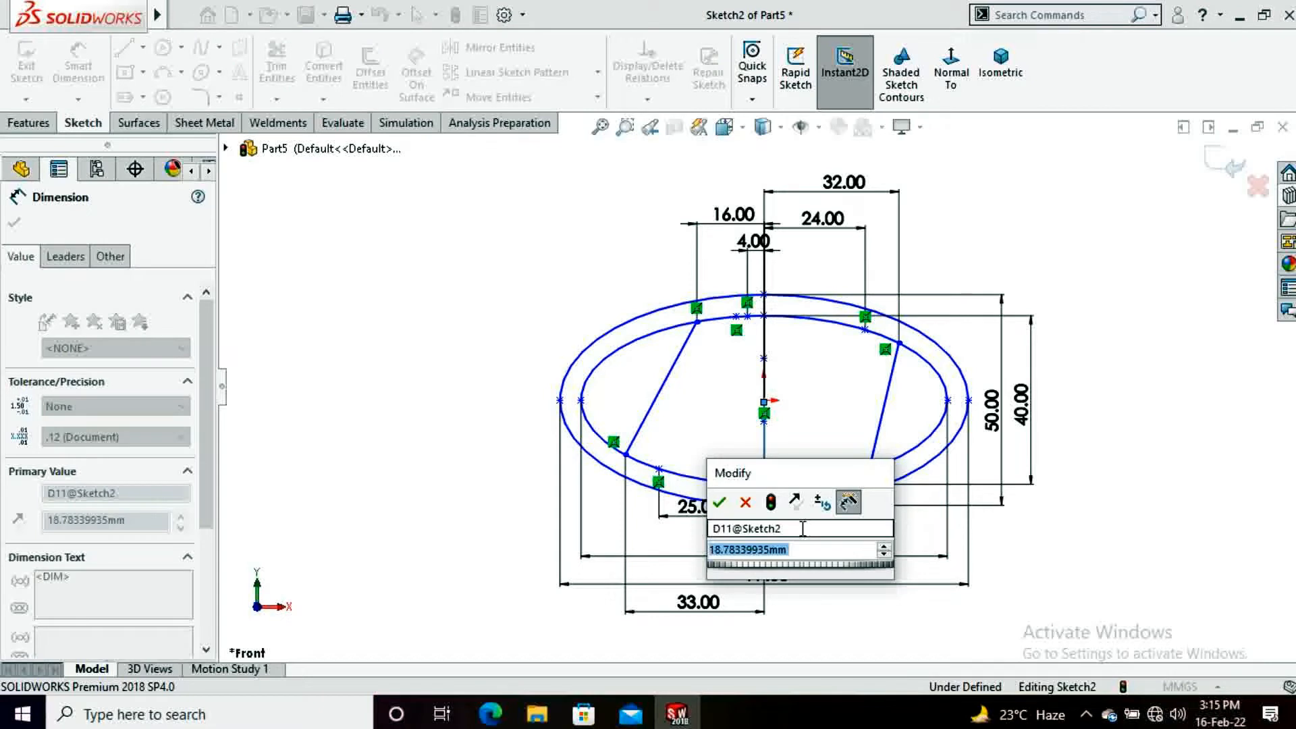
pyautogui.write('15')
pyautogui.press('Return')
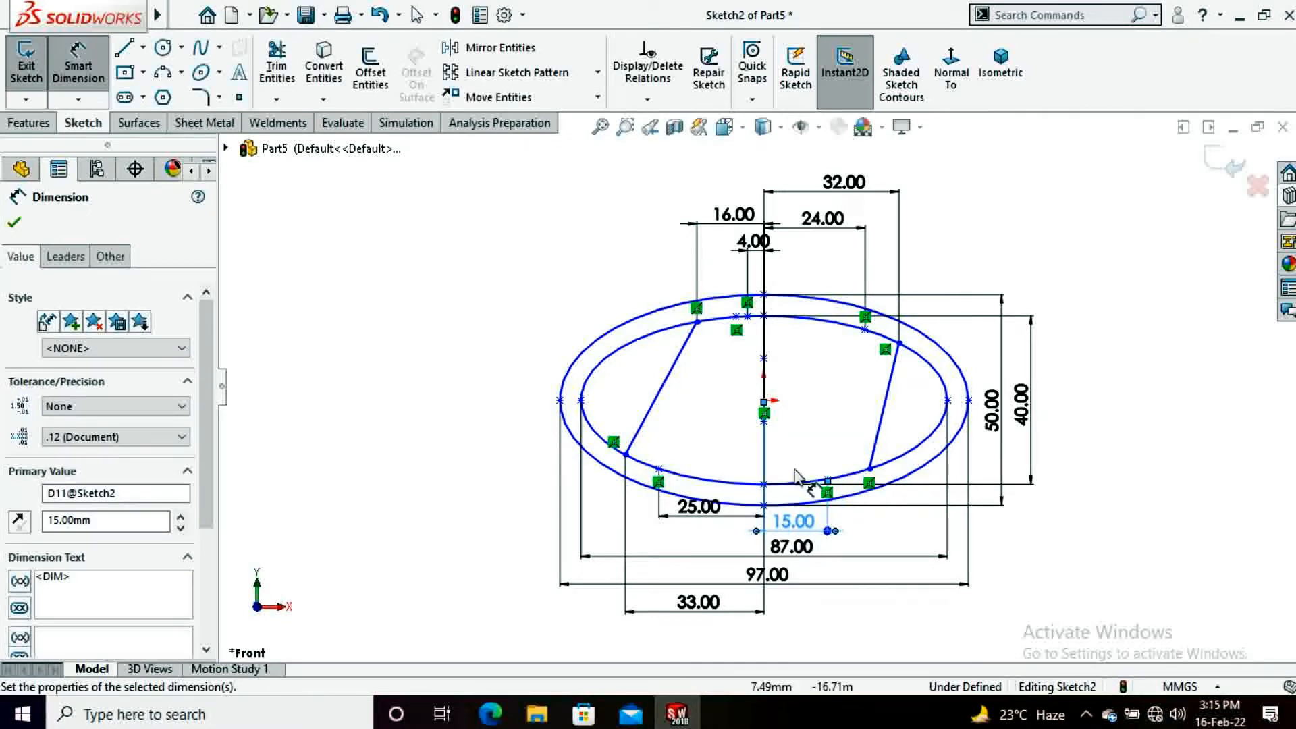
# Step: Dimension the free points above and below the origin at a vertical distance of 4 mm each from the origin
pyautogui.click(764, 401)
pyautogui.click(763, 359)
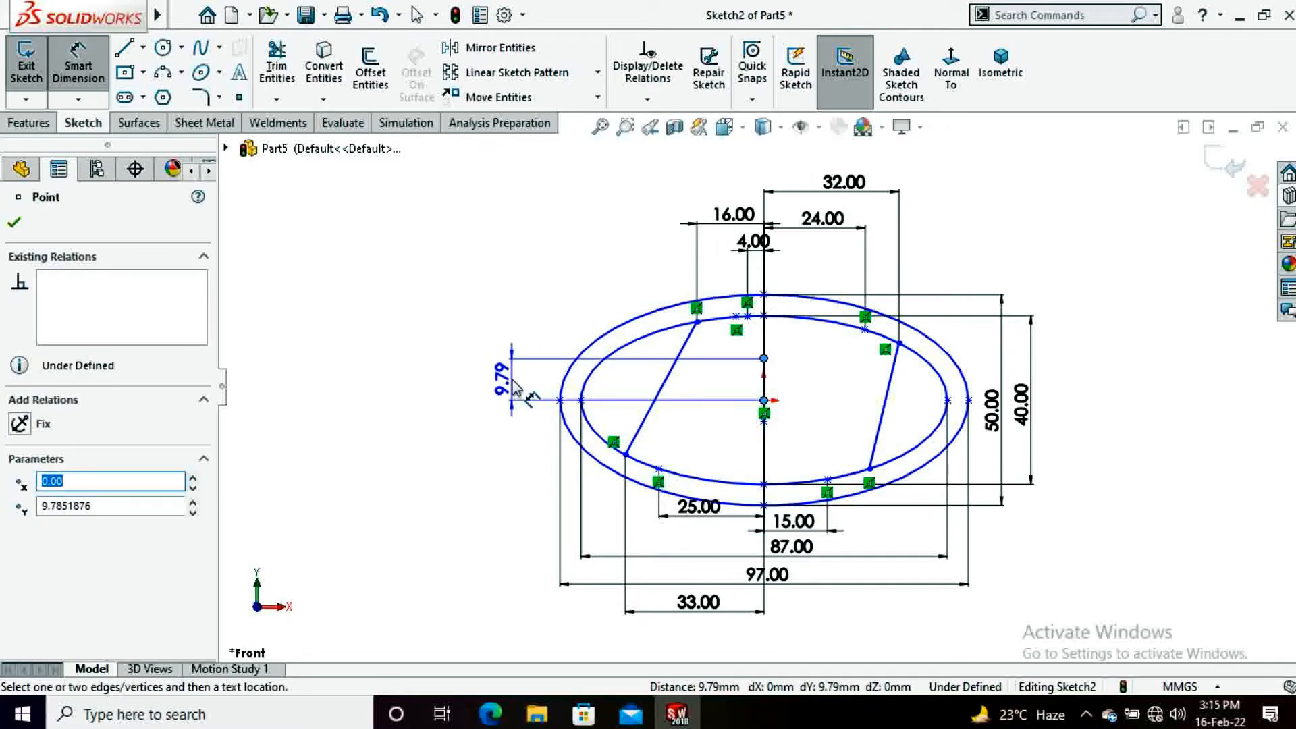
pyautogui.click(513, 388)
pyautogui.press('Return')
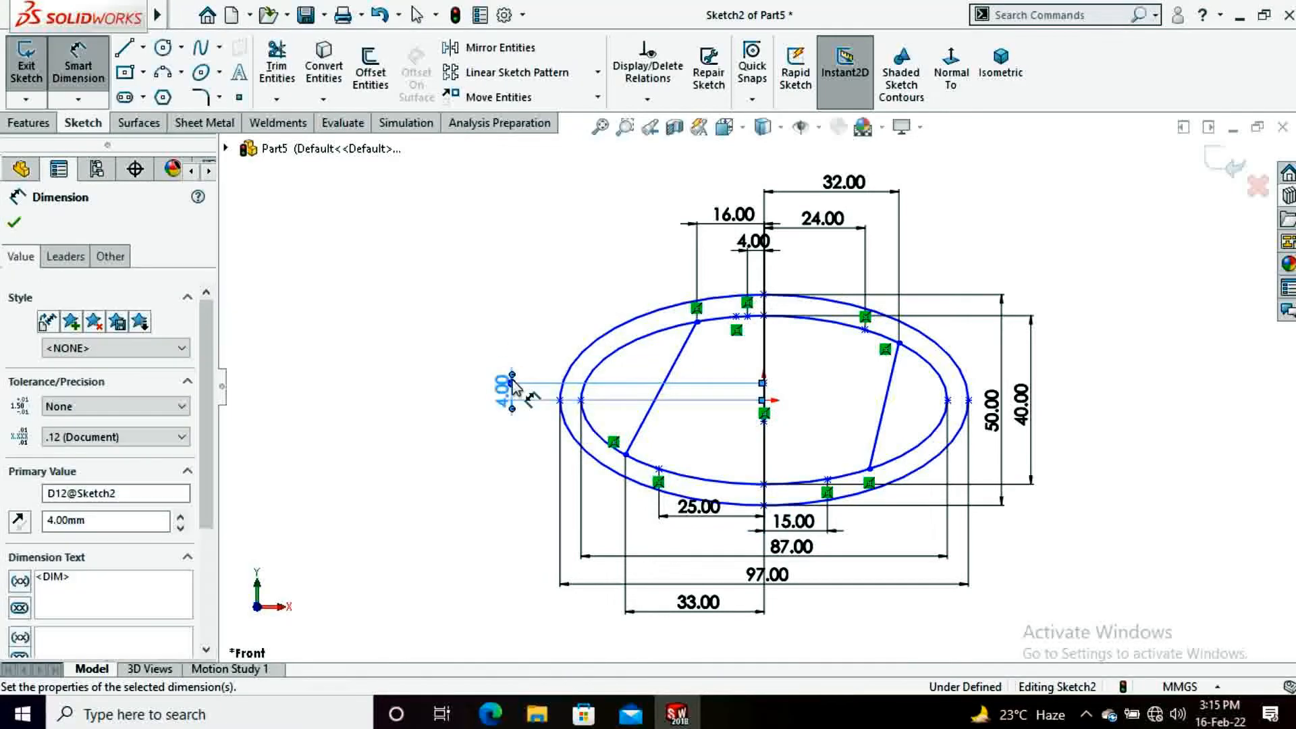
pyautogui.click(763, 419)
pyautogui.click(540, 405)
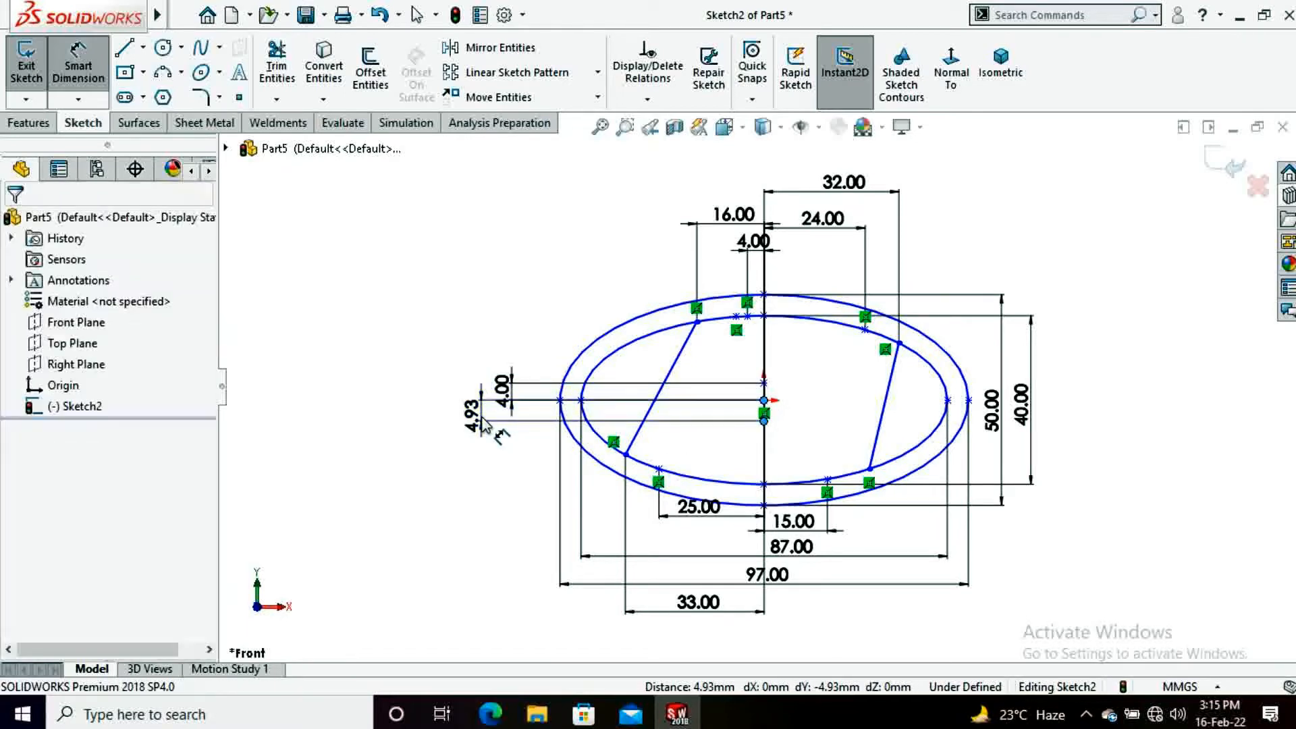
pyautogui.write('4')
pyautogui.press('Return')
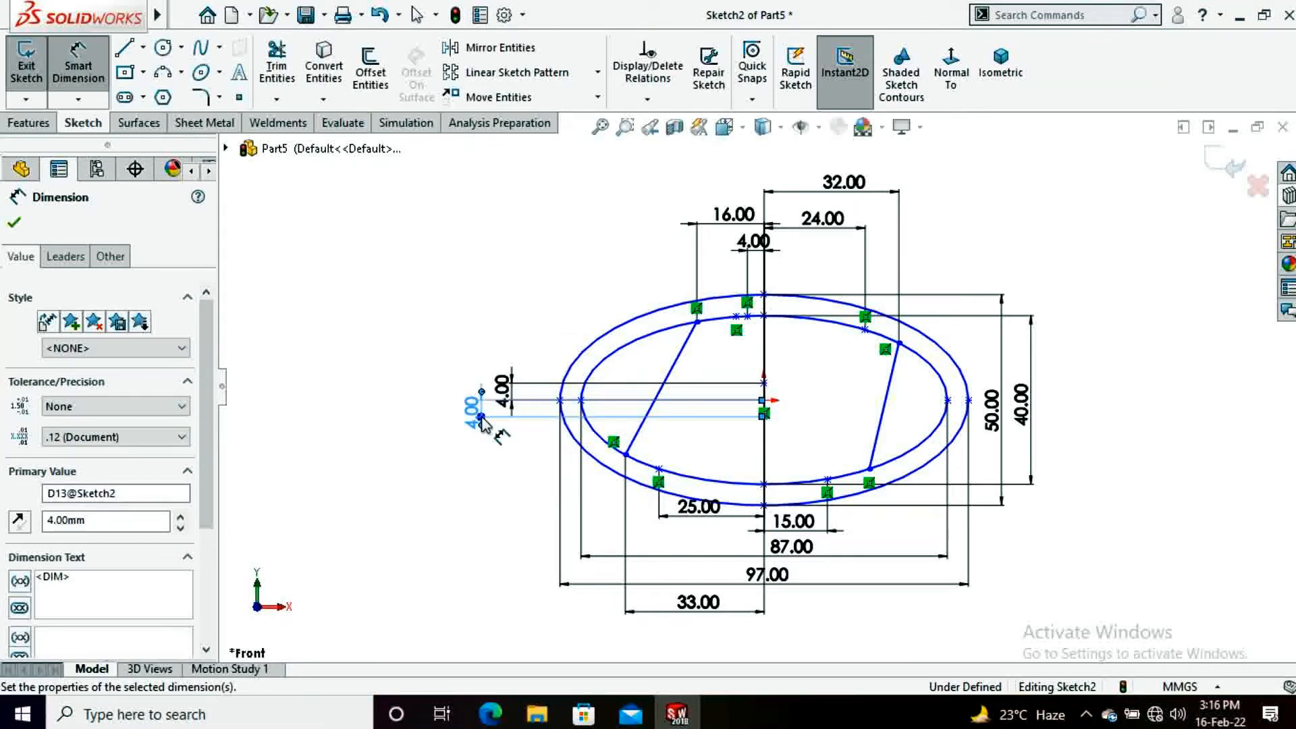
pyautogui.click(277, 225)
# Step: Draw a spline from the inner ellipse's upper-left point through the point above the origin to the ellipse's upper-right point
pyautogui.click(200, 47)
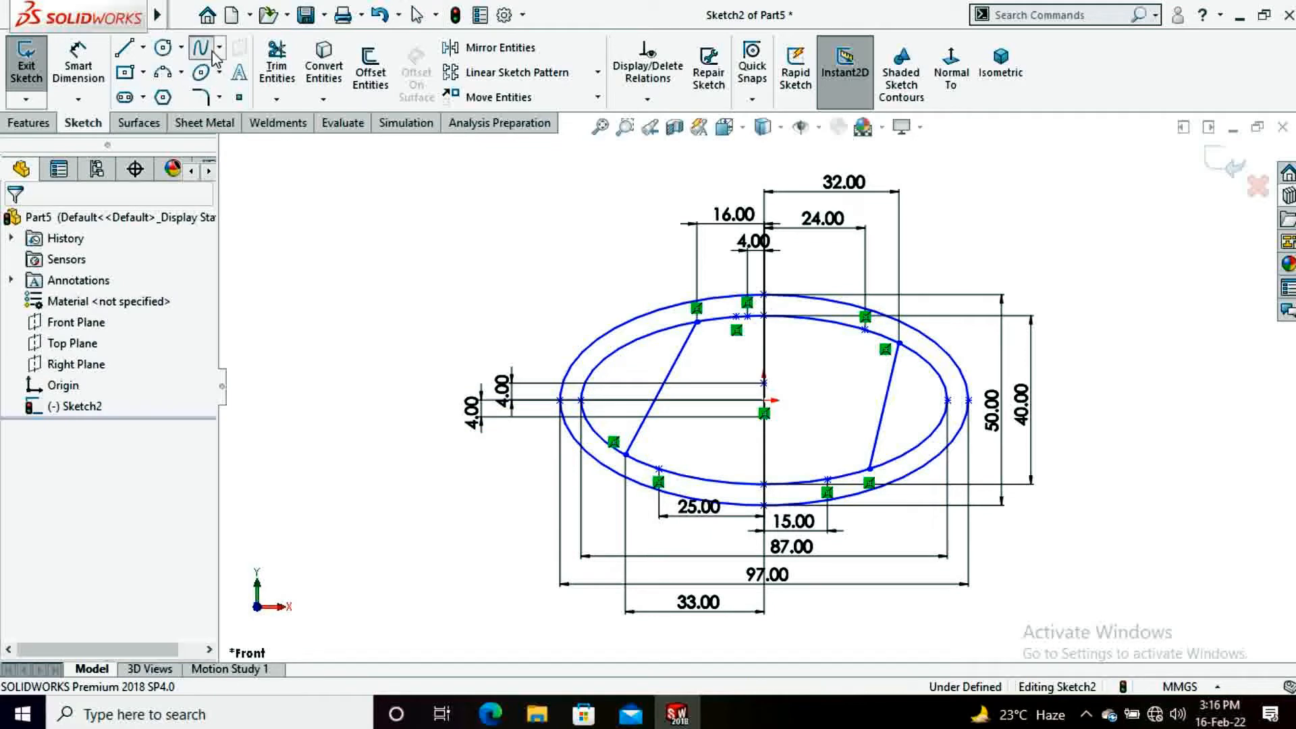
pyautogui.click(736, 328)
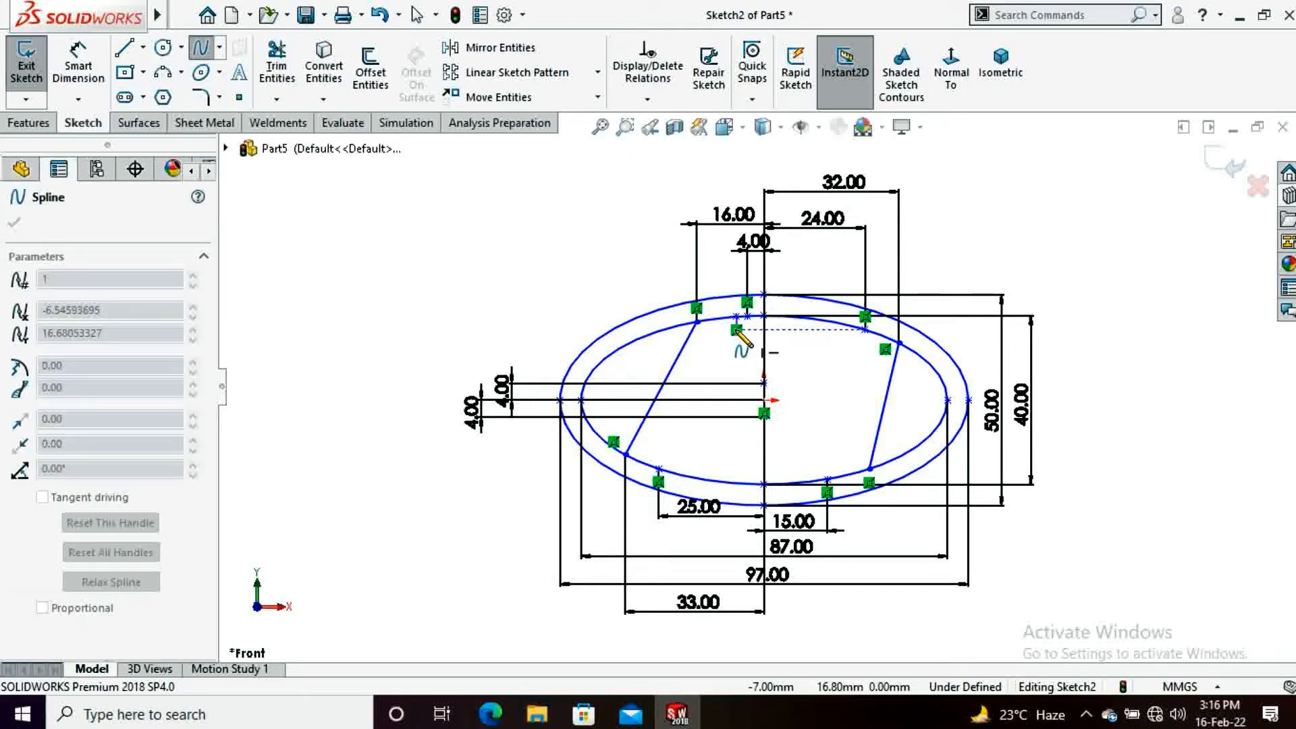
pyautogui.click(763, 383)
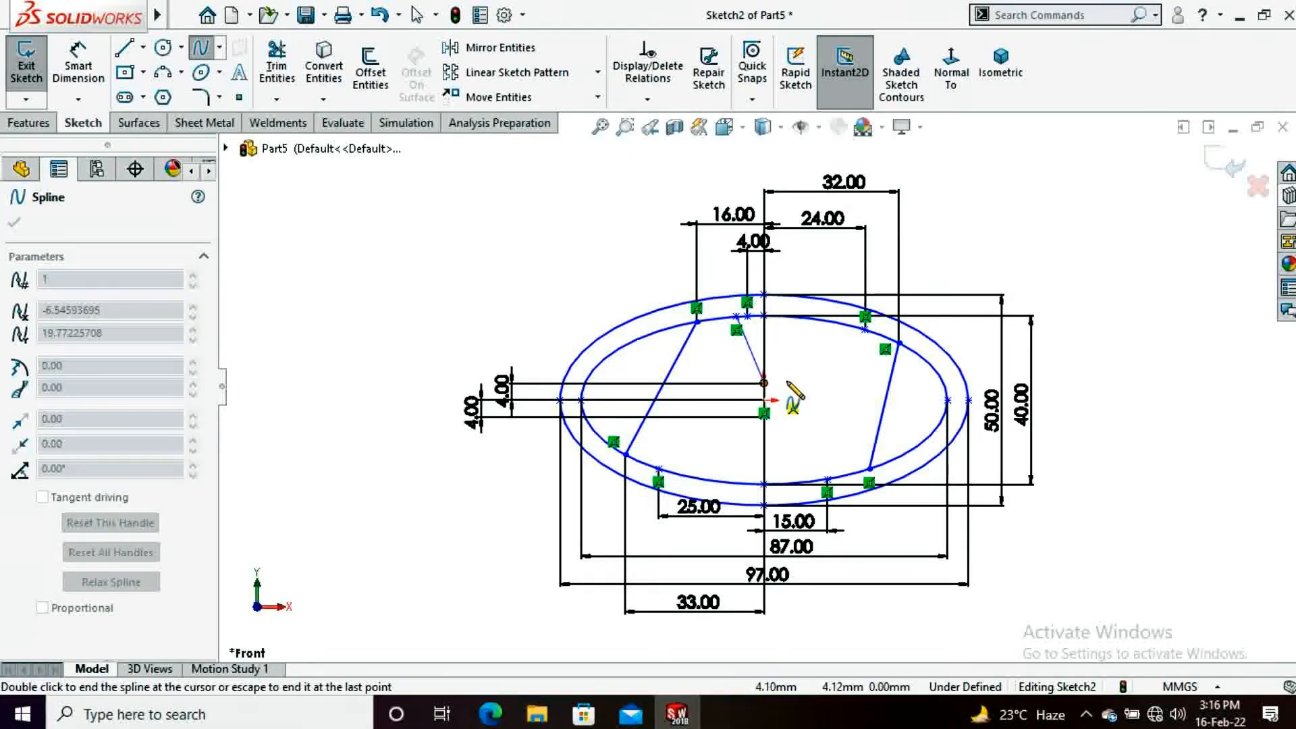
pyautogui.click(865, 329)
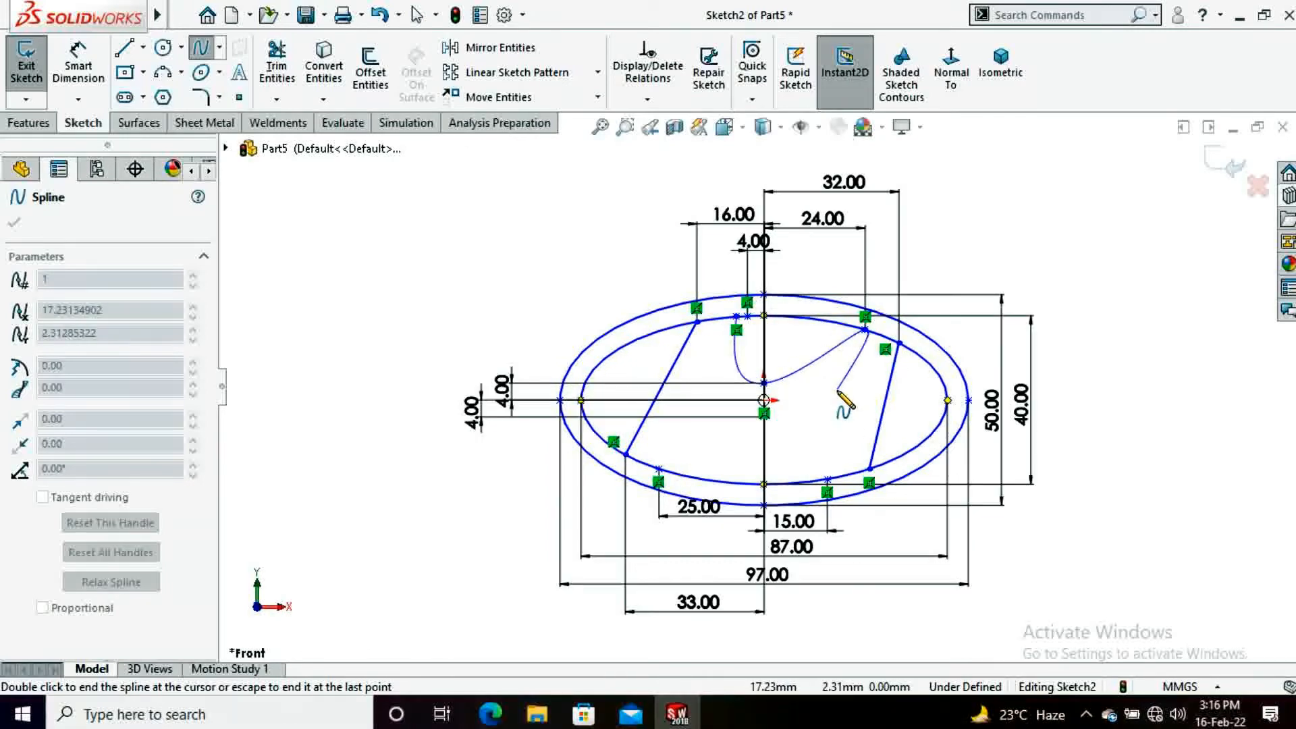
pyautogui.rightClick(839, 398)
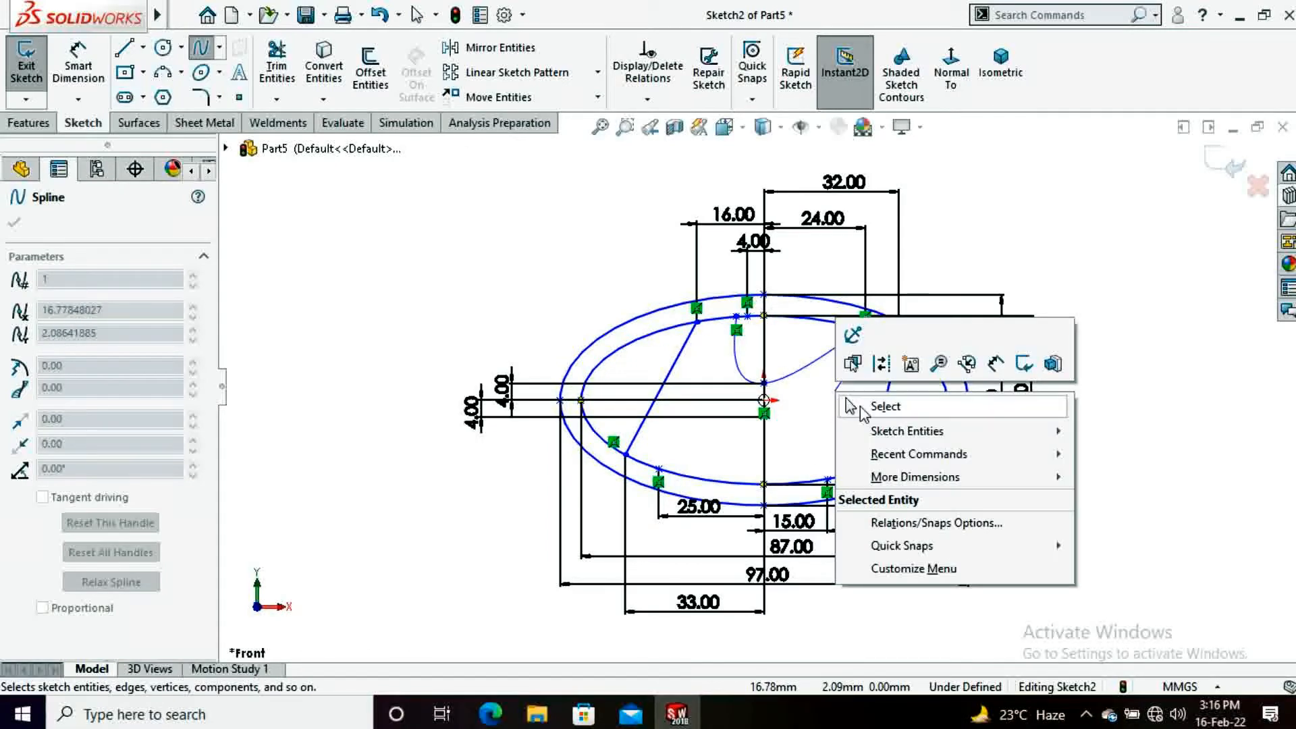
pyautogui.click(854, 404)
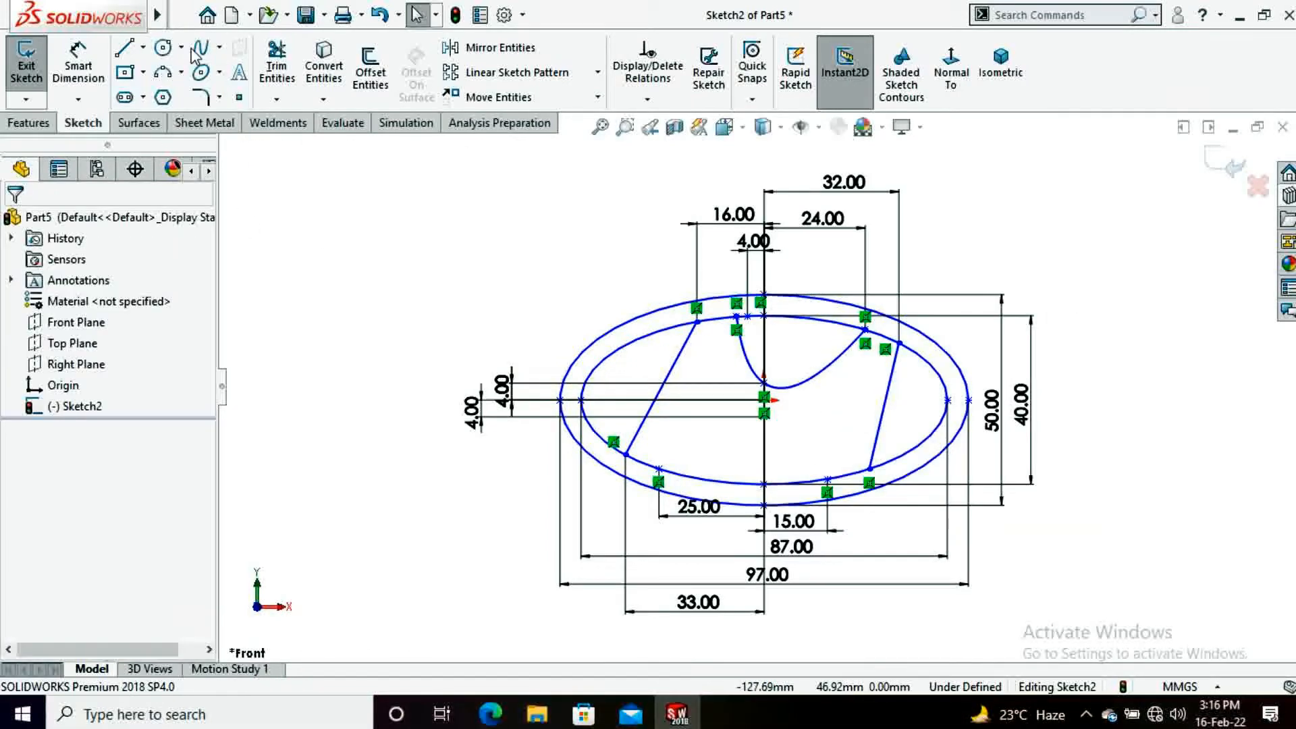
# Step: Draw a spline from the inner ellipse's lower-left point through the point below the origin to its lower edge, ending 2 mm horizontally from center
pyautogui.click(659, 468)
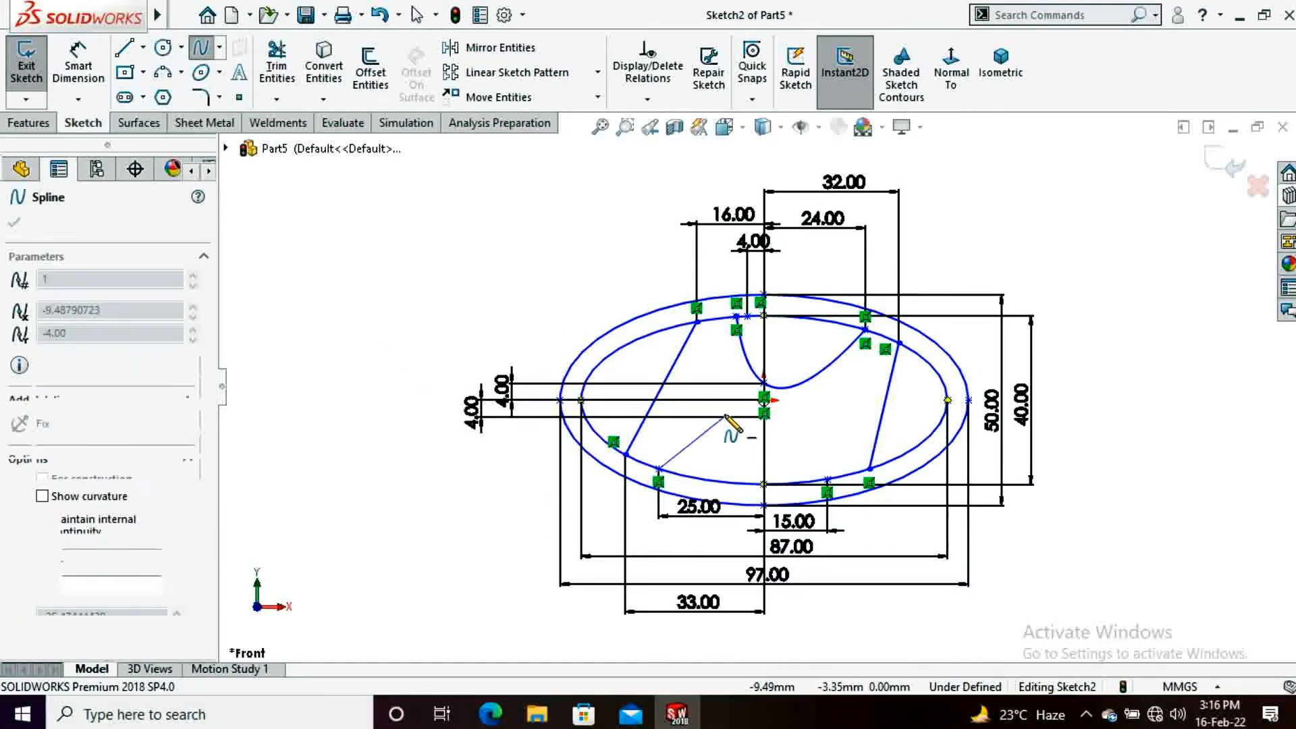
pyautogui.scroll(-3, 764, 417)
pyautogui.click(764, 412)
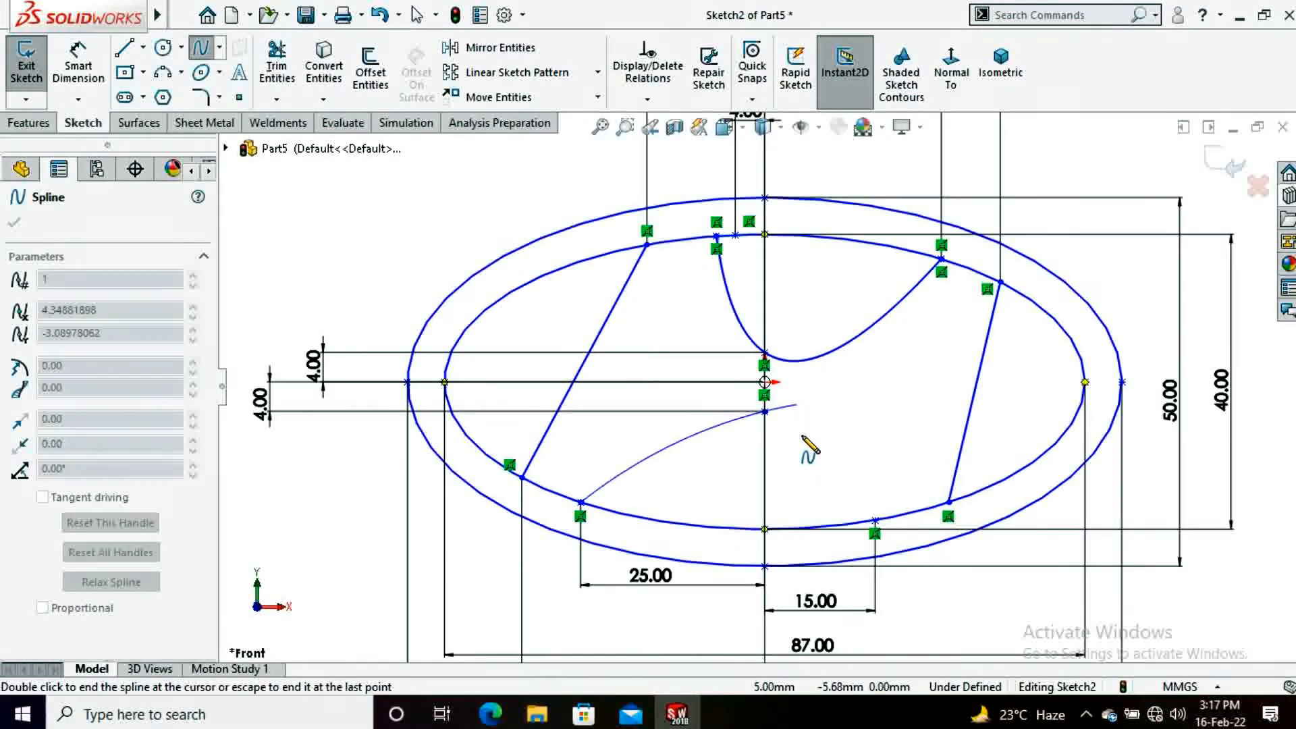
pyautogui.scroll(4, 802, 441)
pyautogui.scroll(-3, 801, 439)
pyautogui.scroll(1, 784, 402)
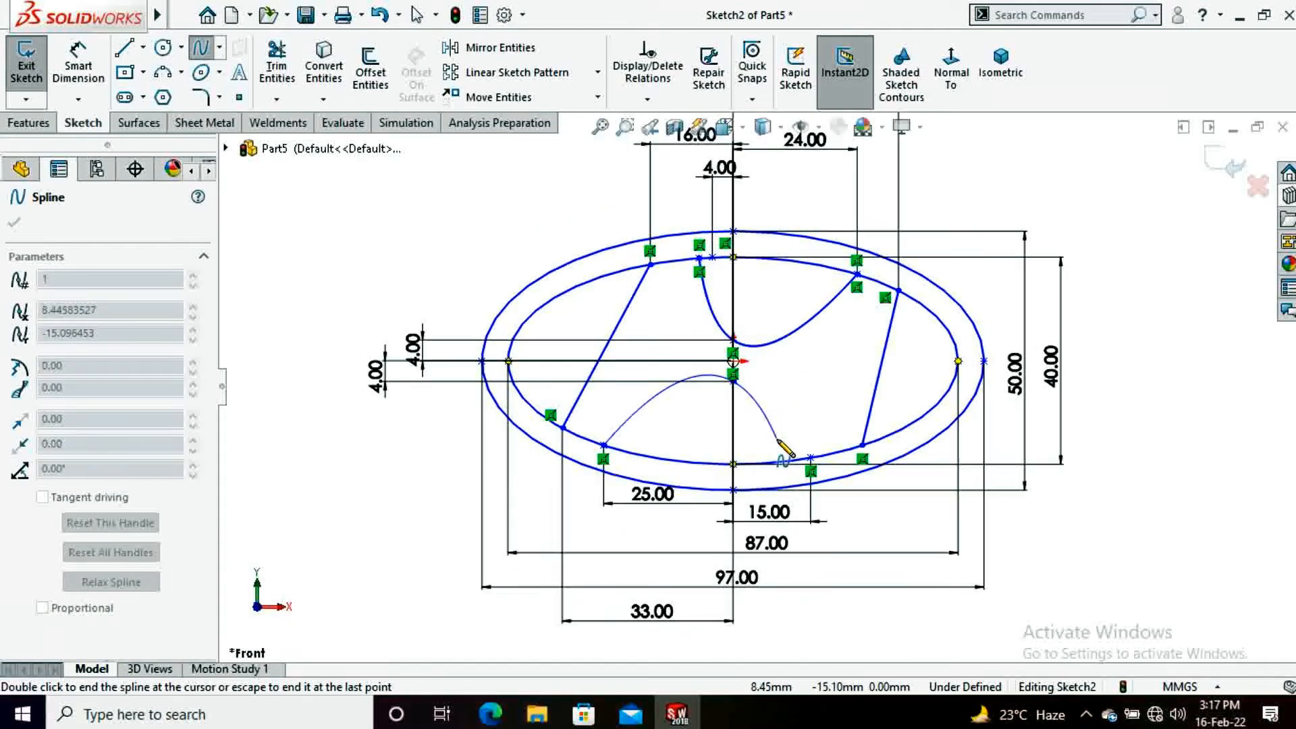
pyautogui.doubleClick(810, 458)
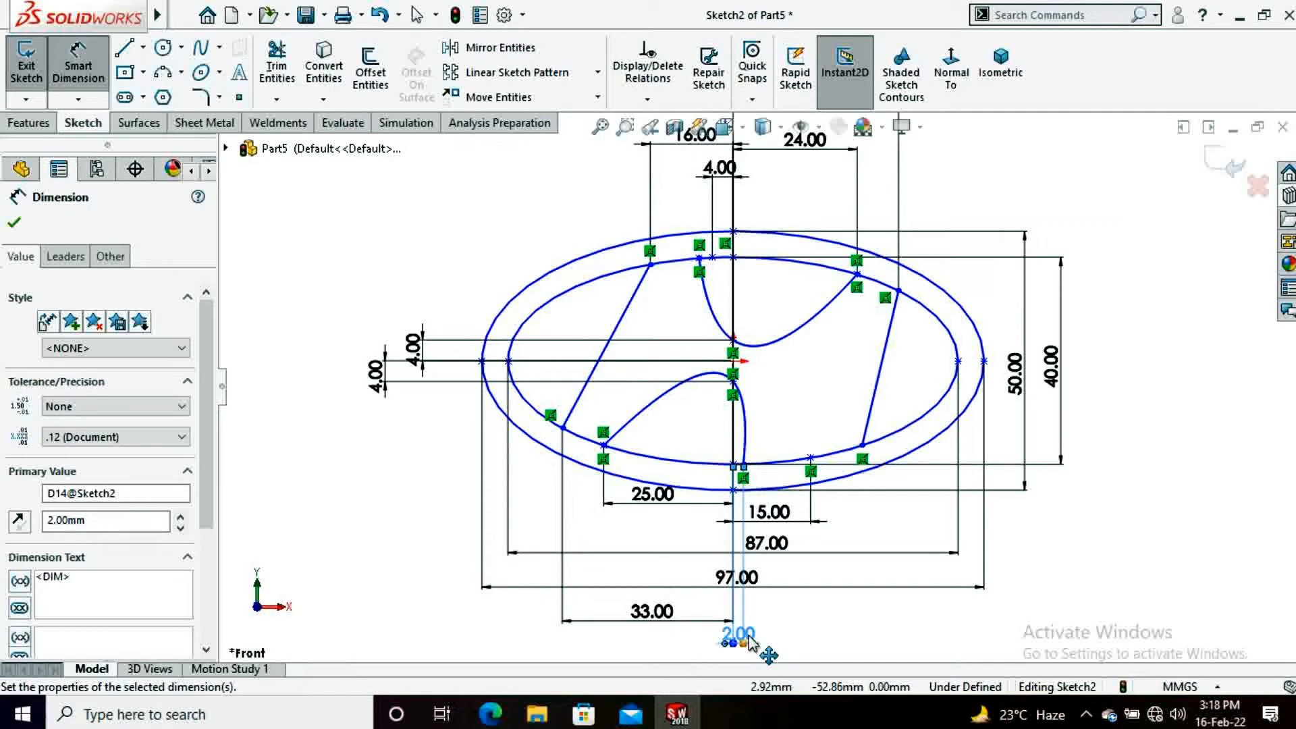
pyautogui.press('Escape')
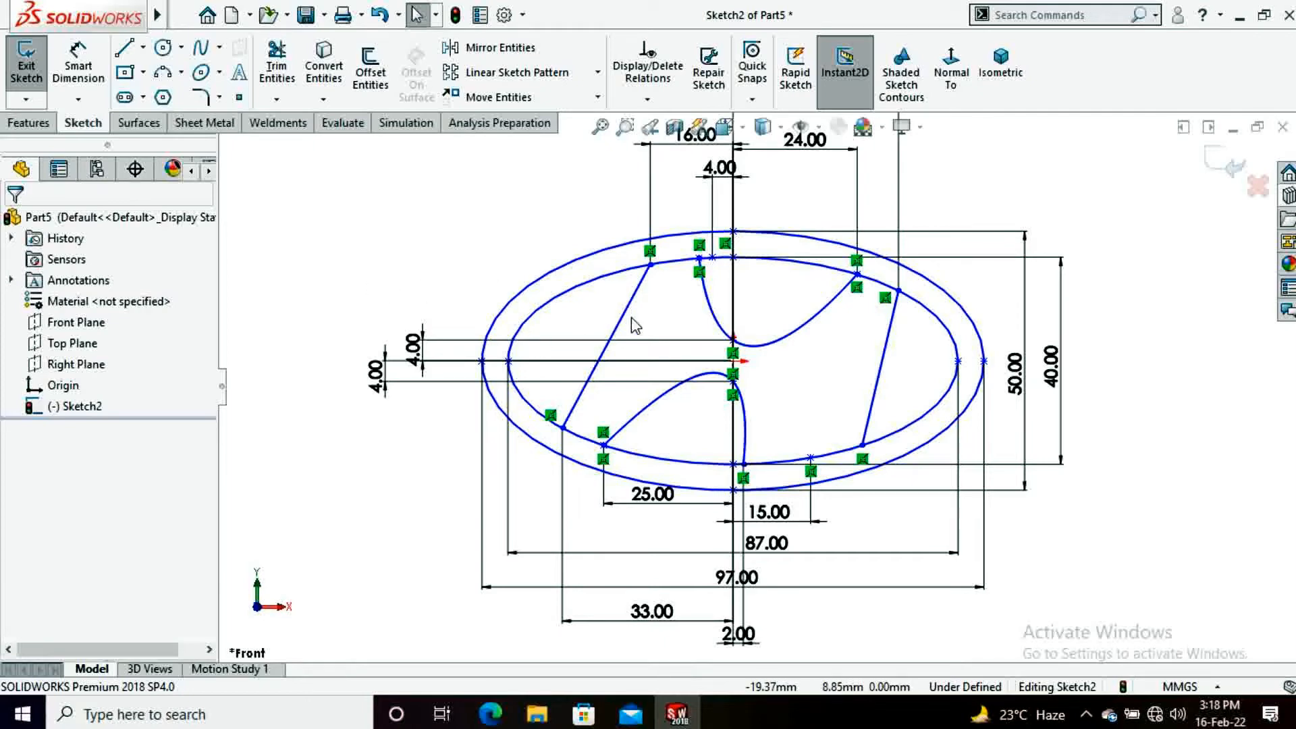
# Step: Reshape the splines with their tangent handles, bowing the left and right ones and rounding the upper and lower ones near the origin
pyautogui.moveTo(611, 335)
pyautogui.mouseDown()
pyautogui.moveTo(573, 333)
pyautogui.moveTo(610, 335)
pyautogui.mouseUp()
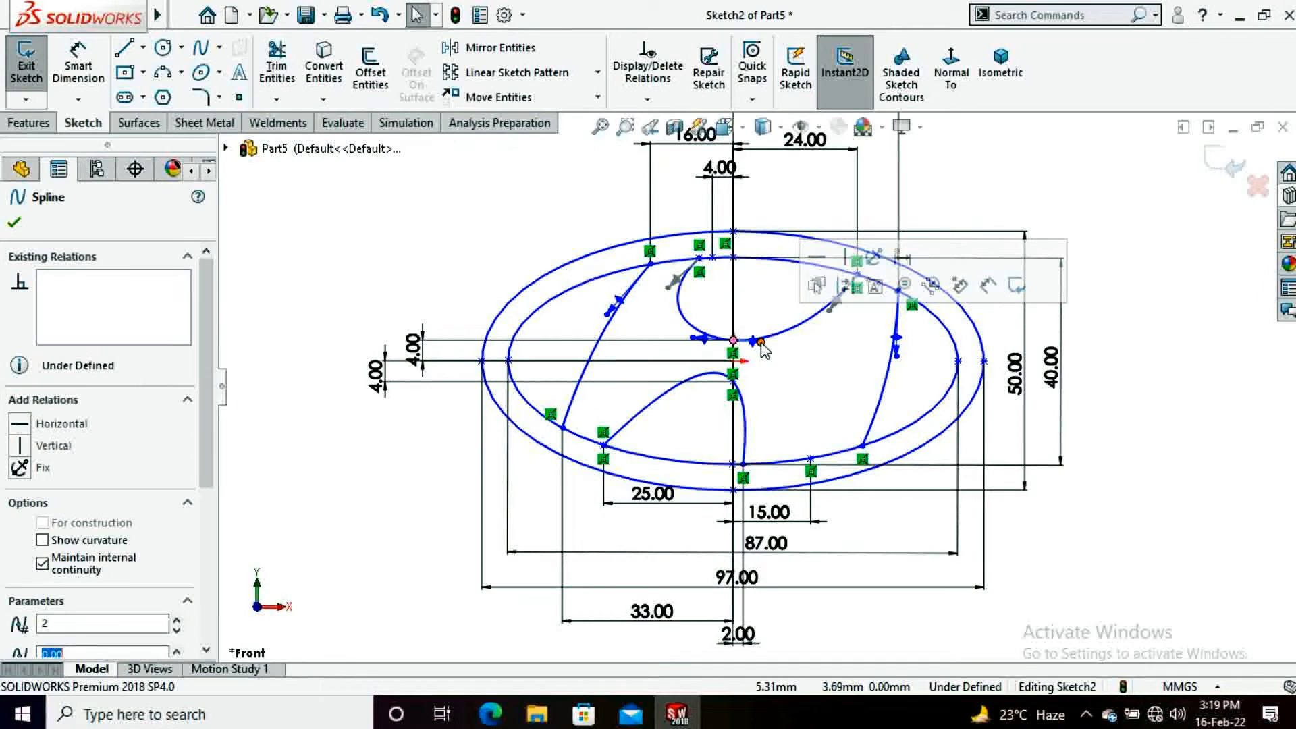
pyautogui.click(746, 431)
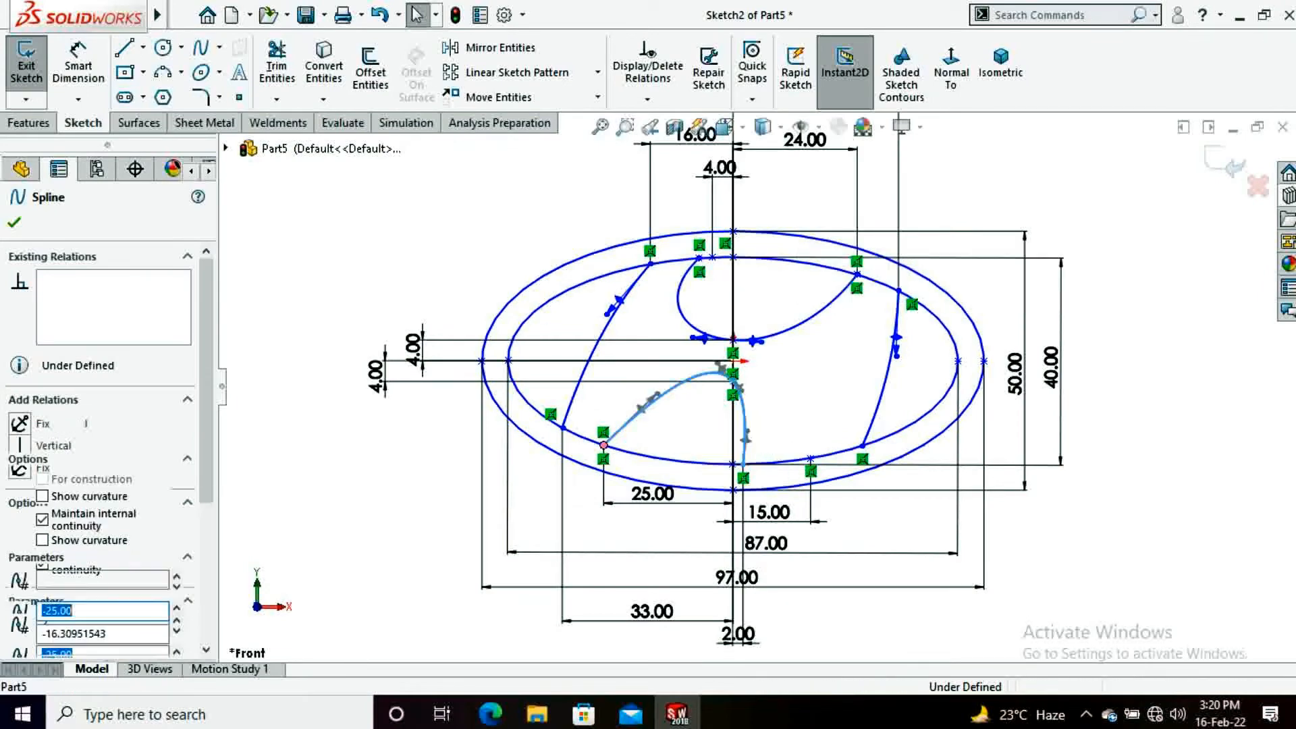
pyautogui.moveTo(745, 431); pyautogui.dragTo(769, 412)
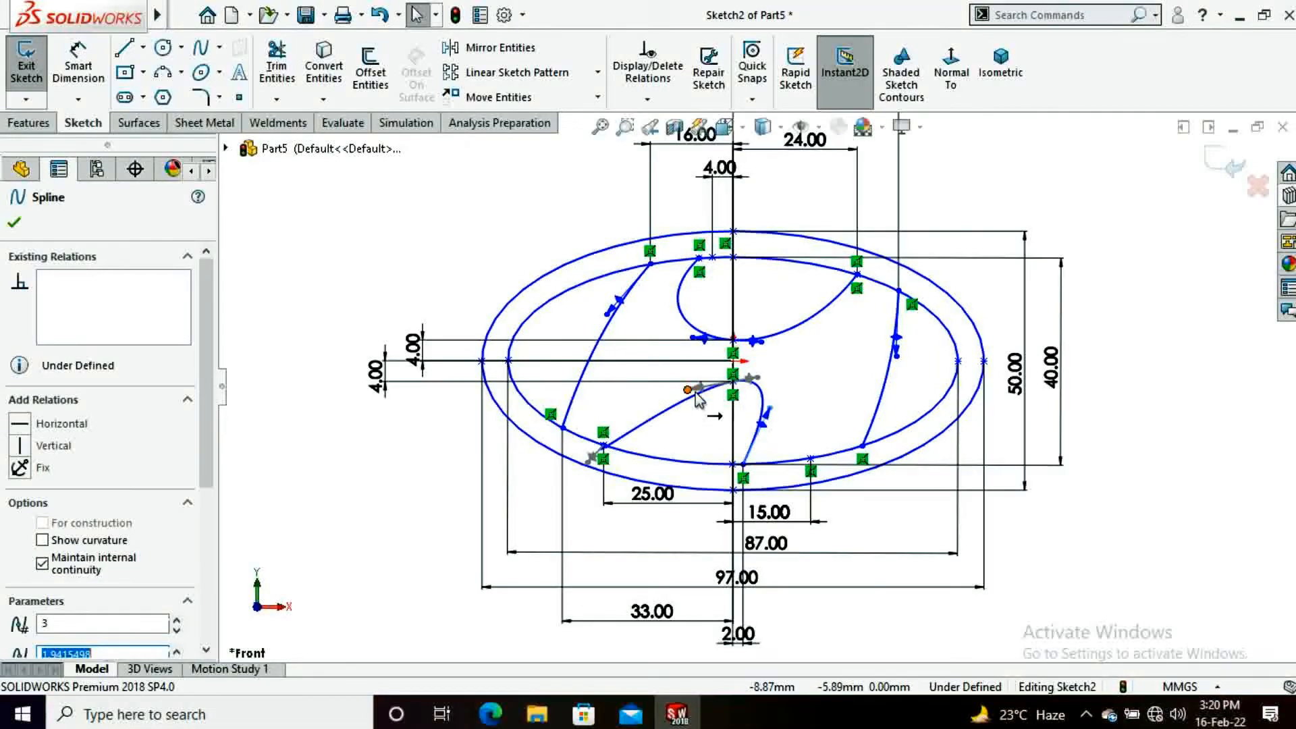
pyautogui.moveTo(689, 387); pyautogui.dragTo(695, 376)
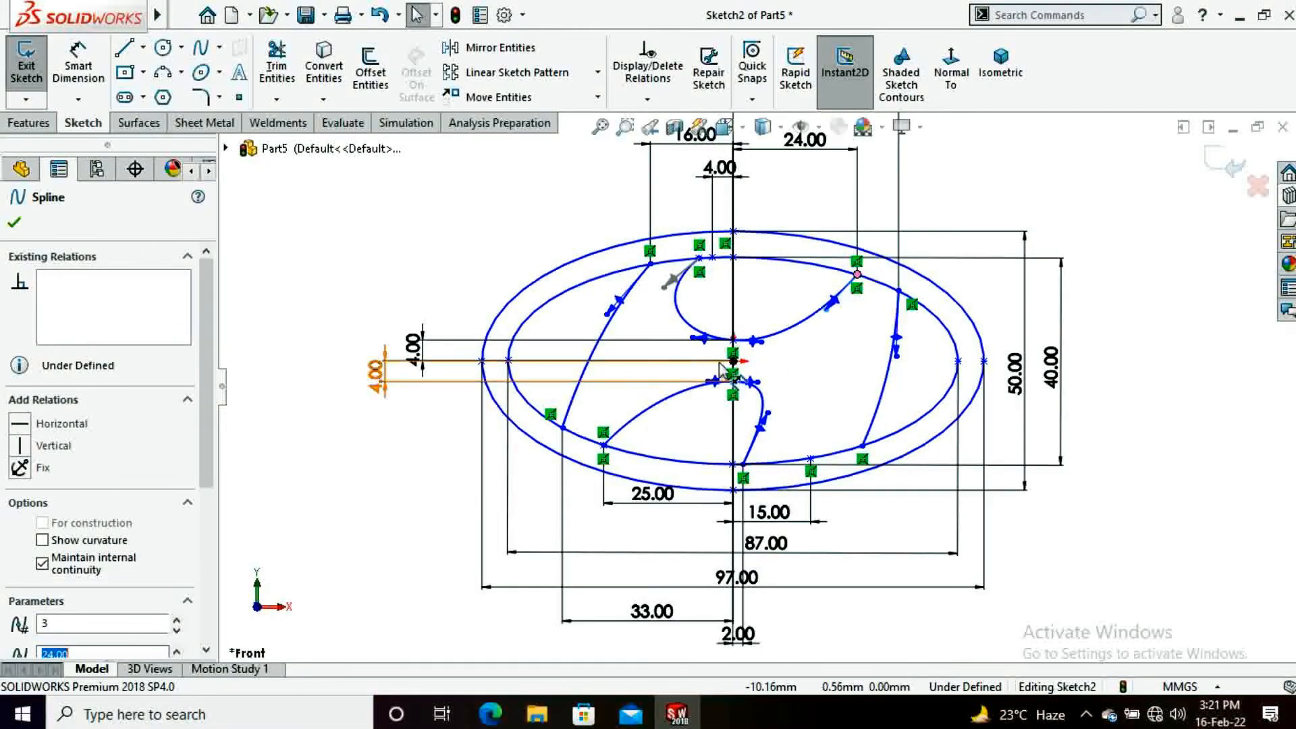
pyautogui.moveTo(896, 355); pyautogui.dragTo(896, 335)
pyautogui.moveTo(883, 409); pyautogui.dragTo(879, 411)
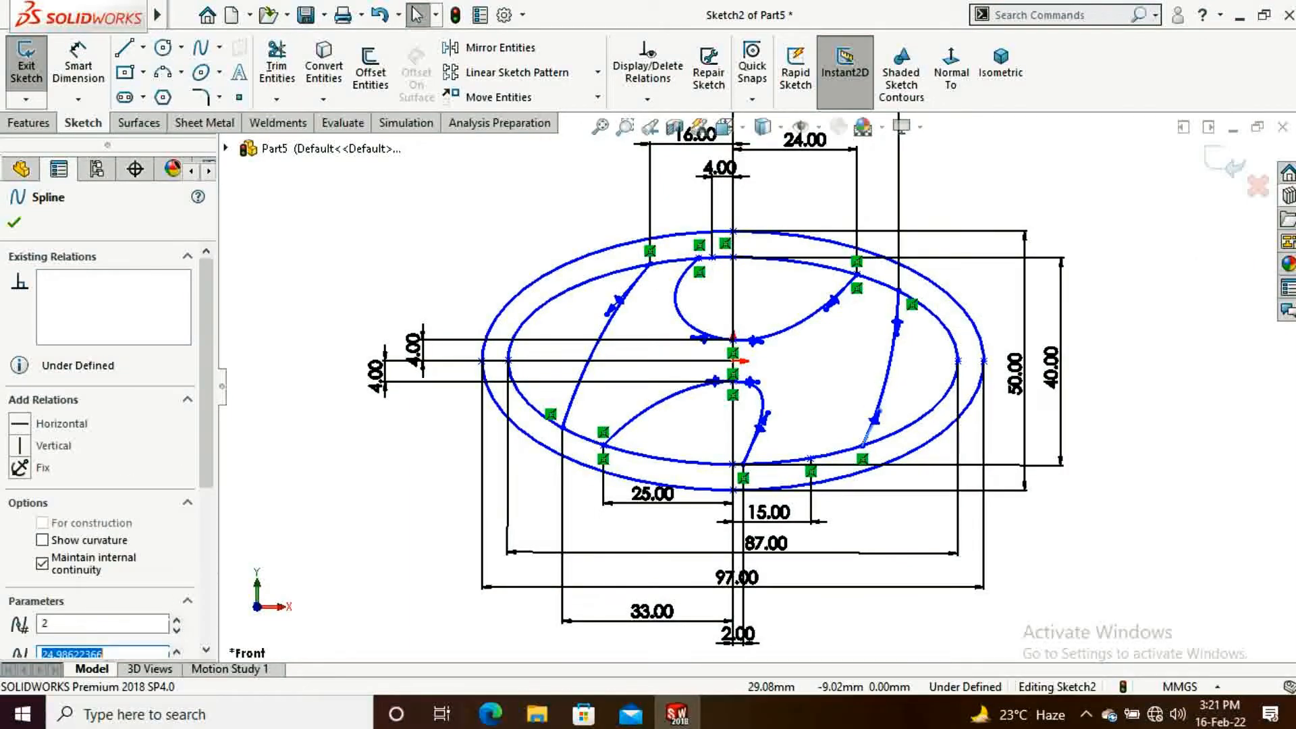
# Step: Bulge the lower spline's right side further outward and adjust its tangent at the point below the origin
pyautogui.moveTo(767, 412); pyautogui.dragTo(788, 417)
pyautogui.click(707, 384)
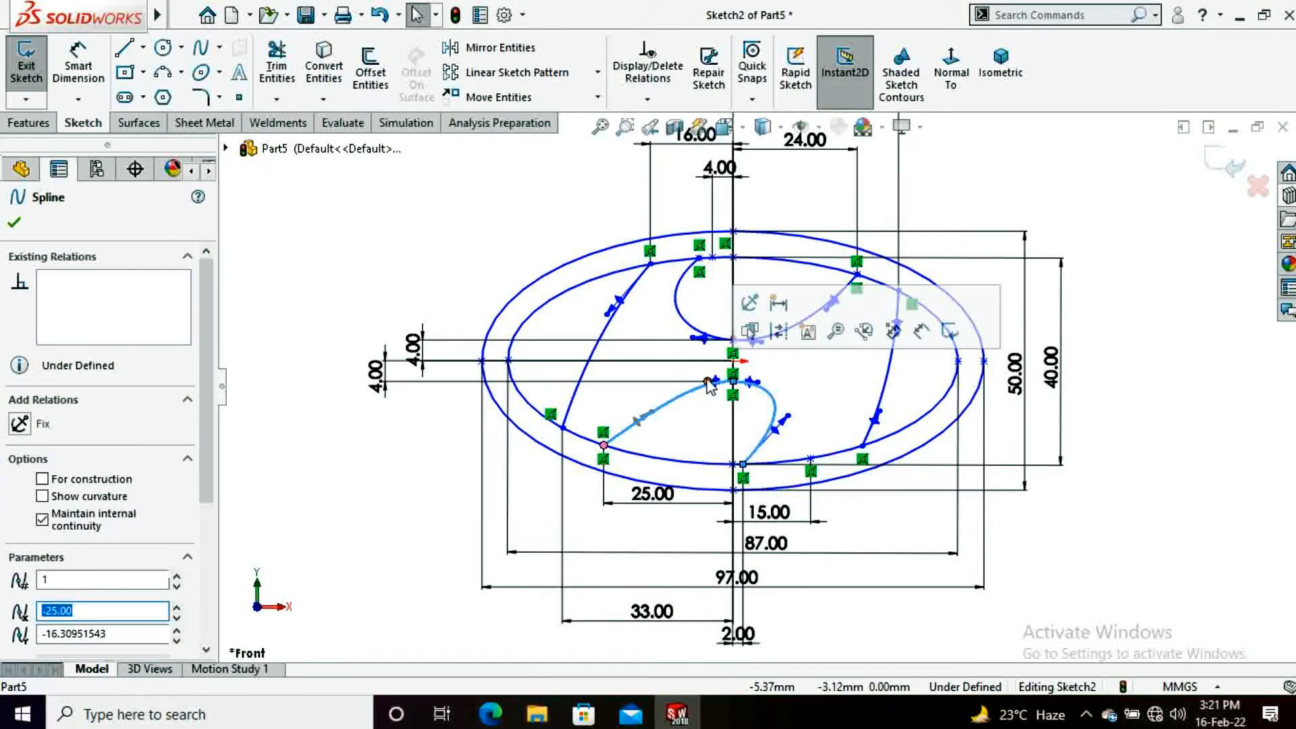
pyautogui.moveTo(710, 381); pyautogui.dragTo(765, 390)
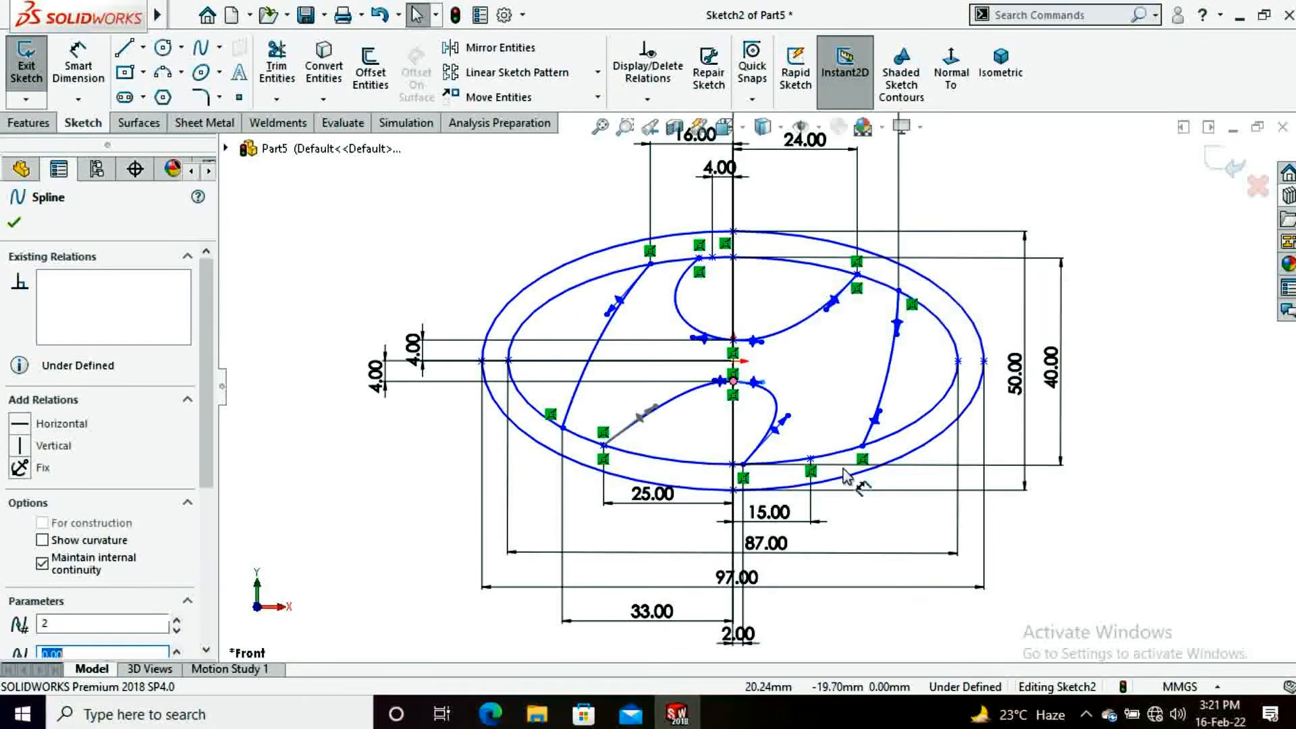
# Step: Bow the left spline further outward by adjusting the tangent handle at its upper end
pyautogui.click(609, 316)
pyautogui.moveTo(608, 312); pyautogui.dragTo(594, 315)
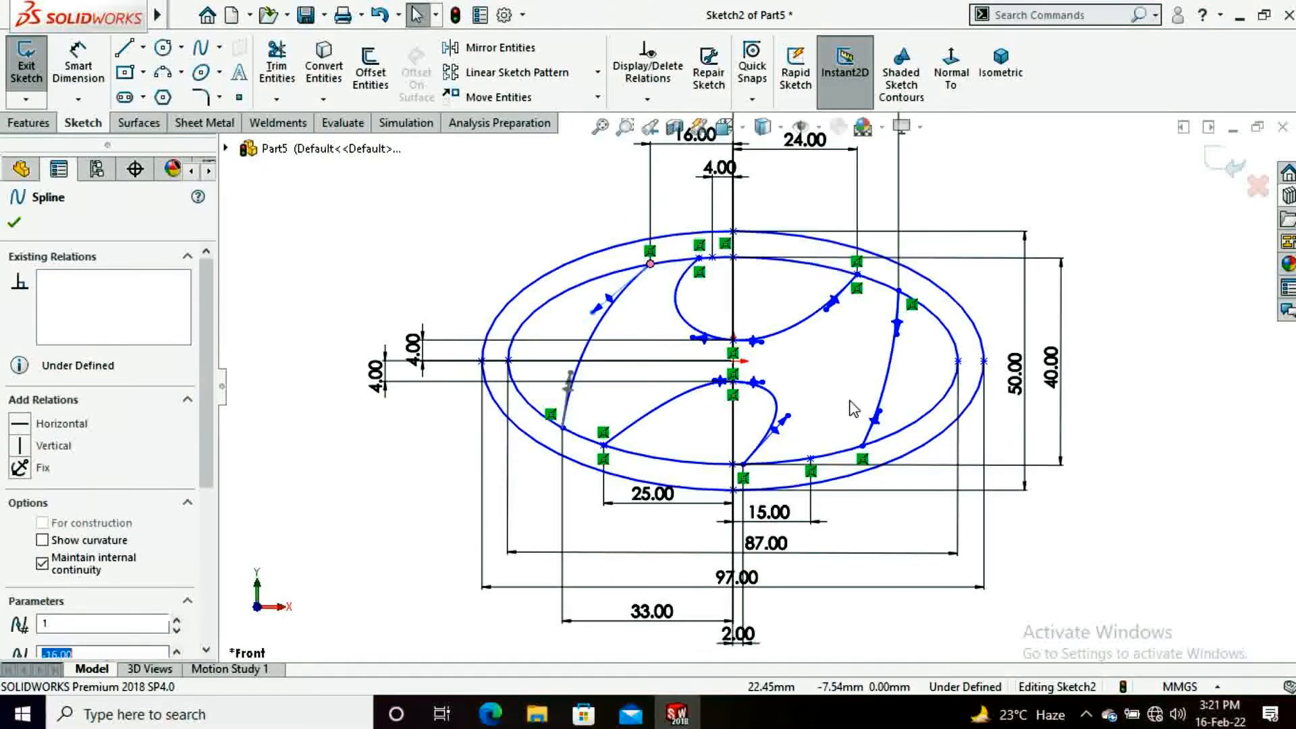
pyautogui.click(15, 223)
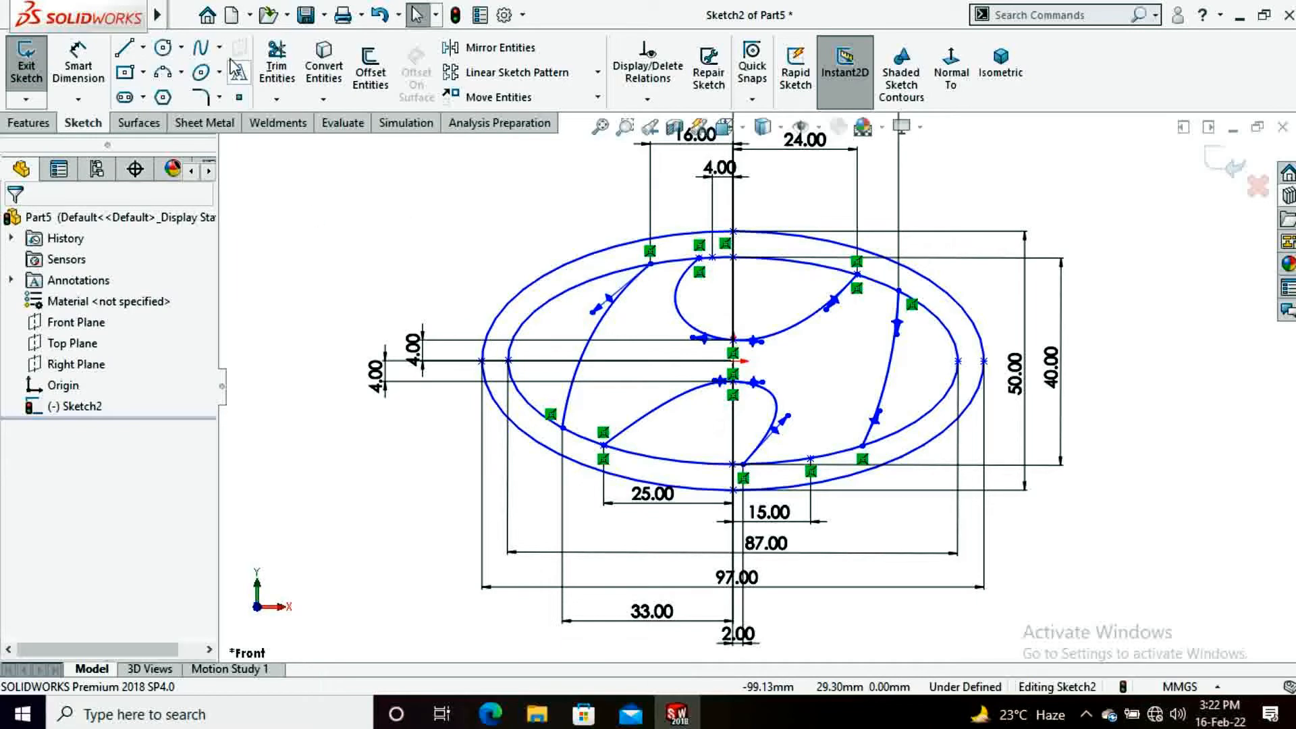
# Step: Trim the four inner ellipse segments lying between the splines, leaving four closed openings inside the ring
pyautogui.click(276, 66)
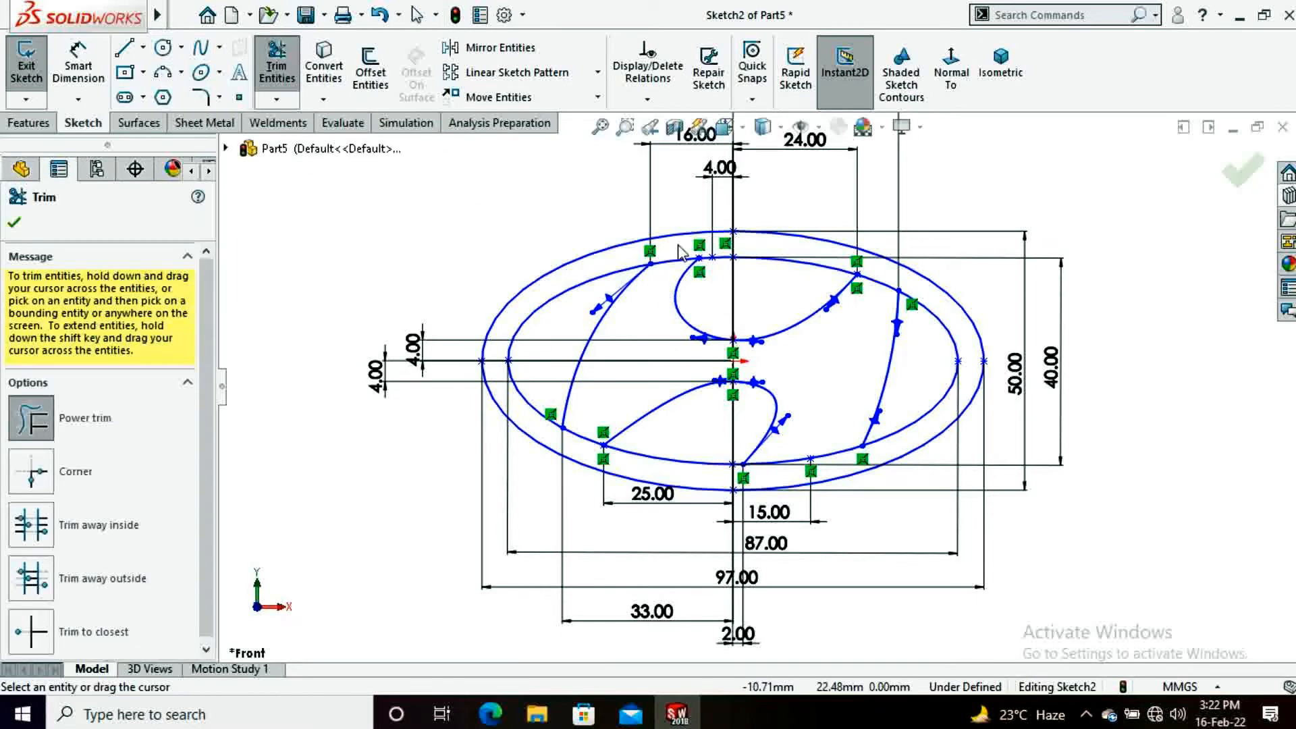
pyautogui.moveTo(676, 259); pyautogui.dragTo(665, 307)
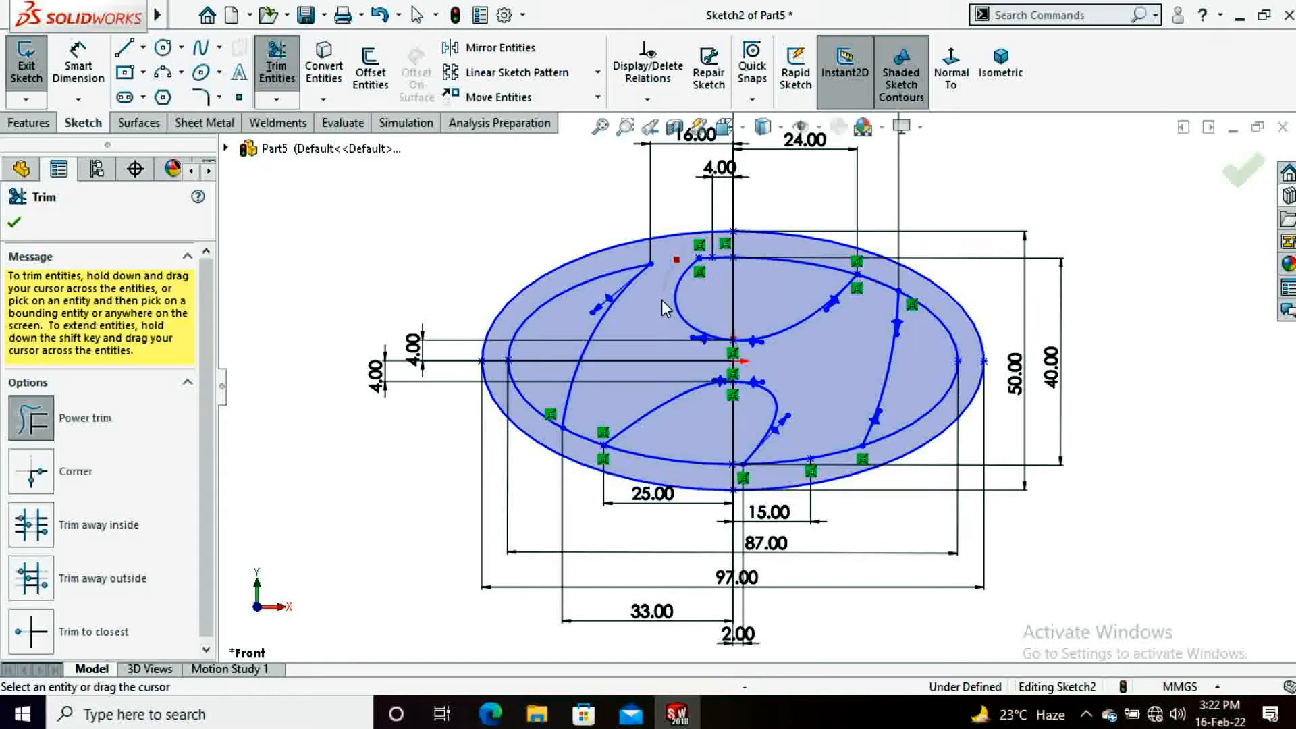
pyautogui.moveTo(593, 439); pyautogui.dragTo(594, 440)
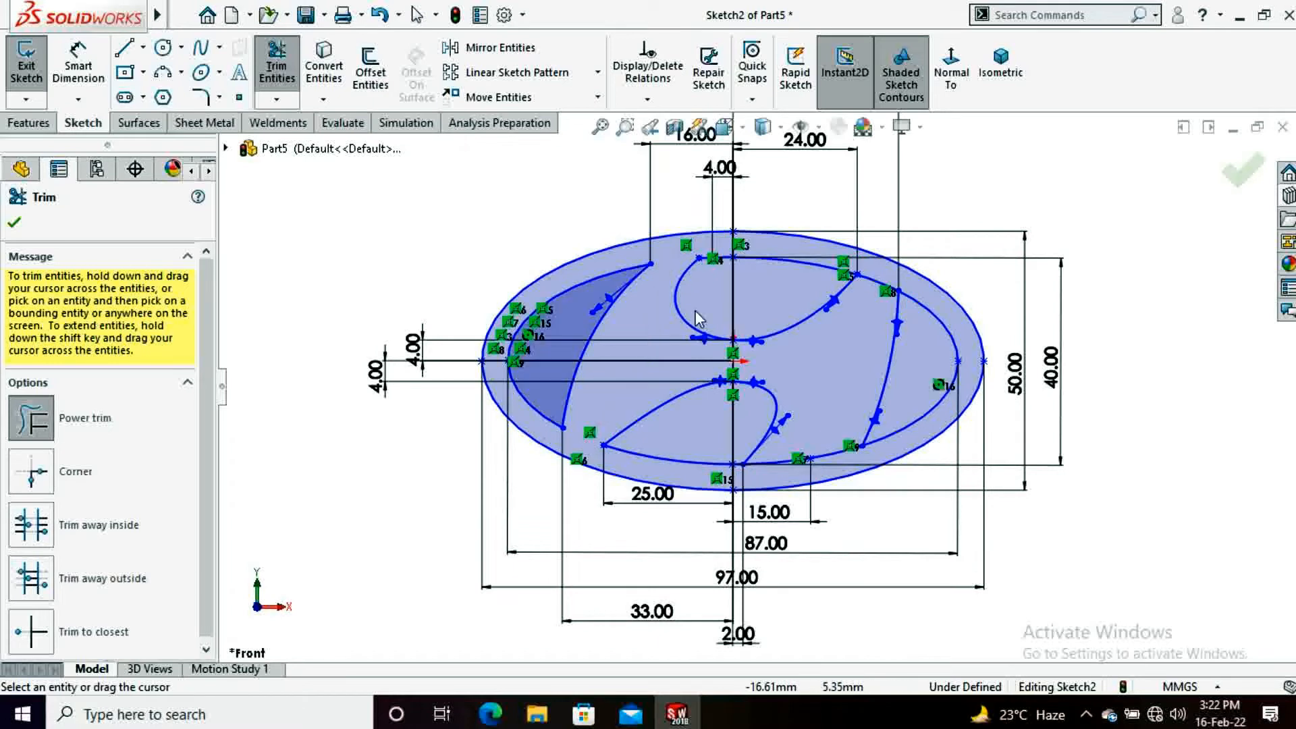
pyautogui.moveTo(874, 279); pyautogui.dragTo(876, 339)
pyautogui.moveTo(803, 461); pyautogui.dragTo(804, 466)
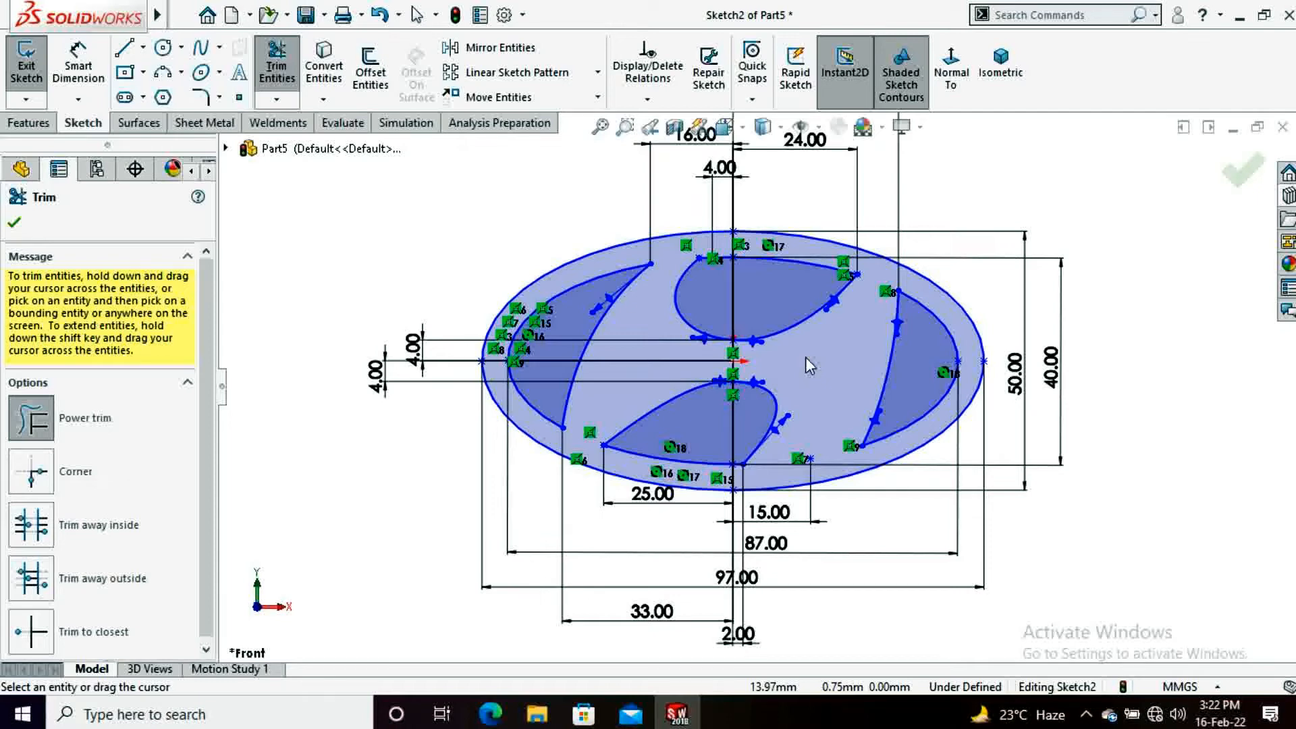
pyautogui.press('Escape')
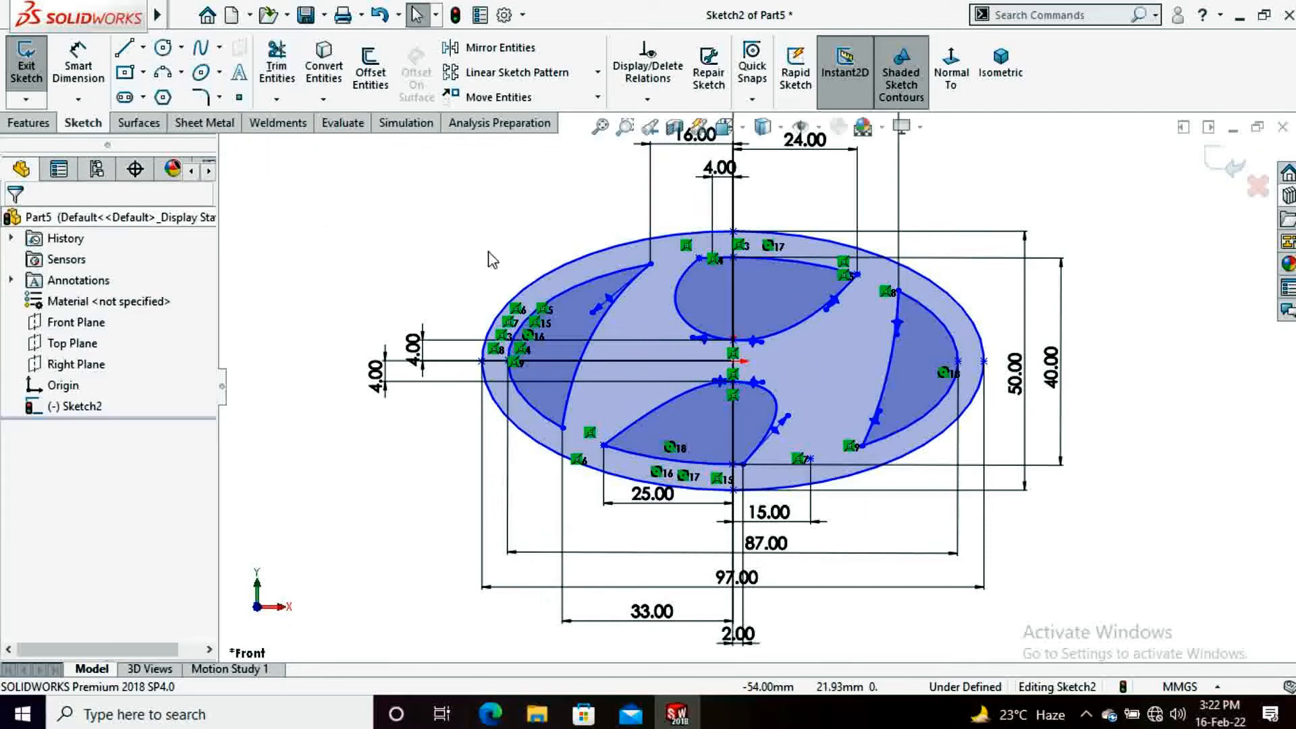
# Step: Move the right spline's lower endpoint along the inner ellipse toward the 15 mm point at the ellipse's lower side
pyautogui.click(867, 432)
pyautogui.click(861, 446)
pyautogui.moveTo(844, 452); pyautogui.dragTo(847, 452)
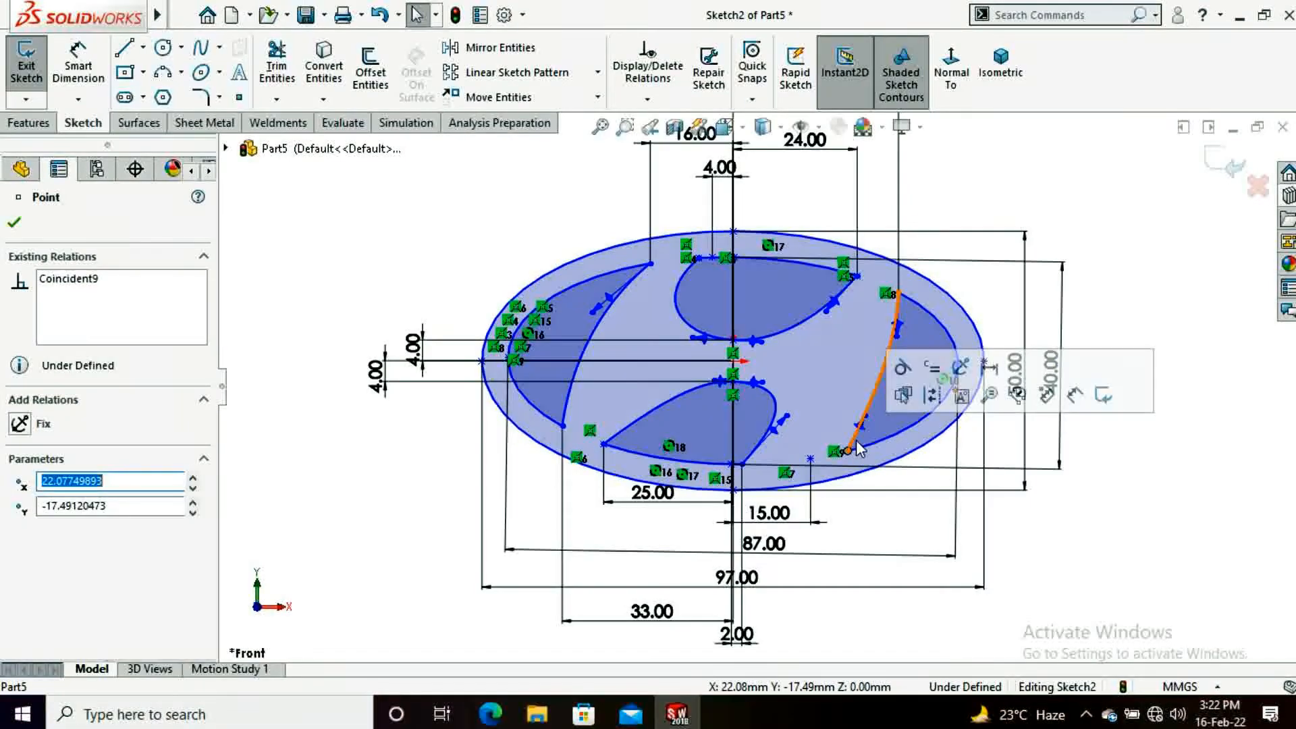
pyautogui.click(857, 424)
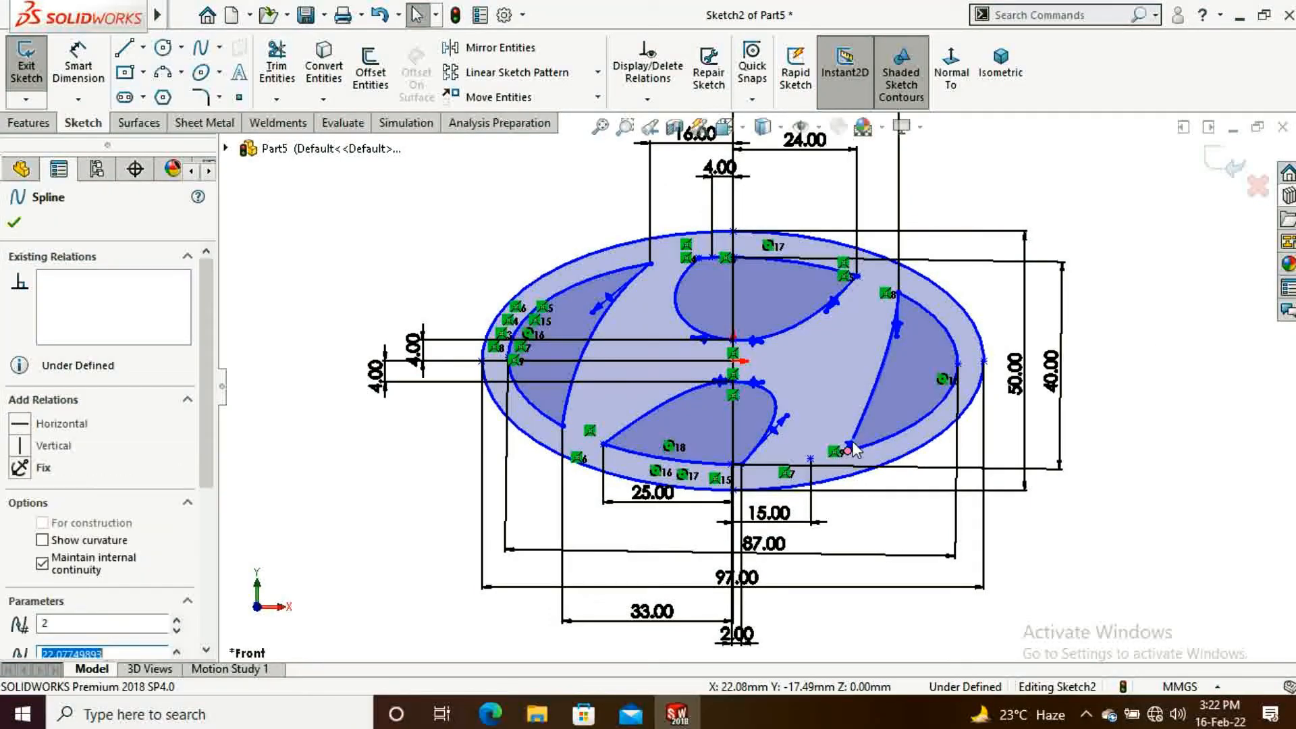
pyautogui.click(852, 449)
pyautogui.press('Escape')
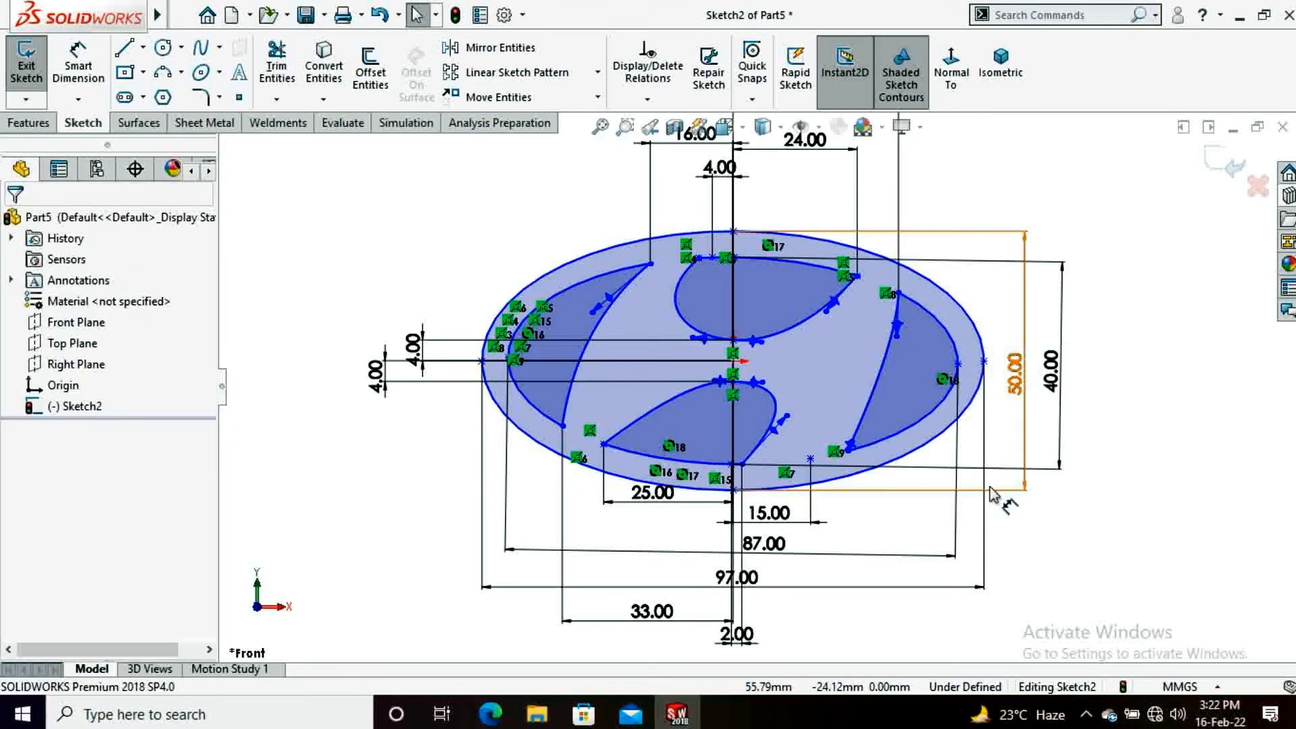
pyautogui.moveTo(848, 451); pyautogui.dragTo(823, 468)
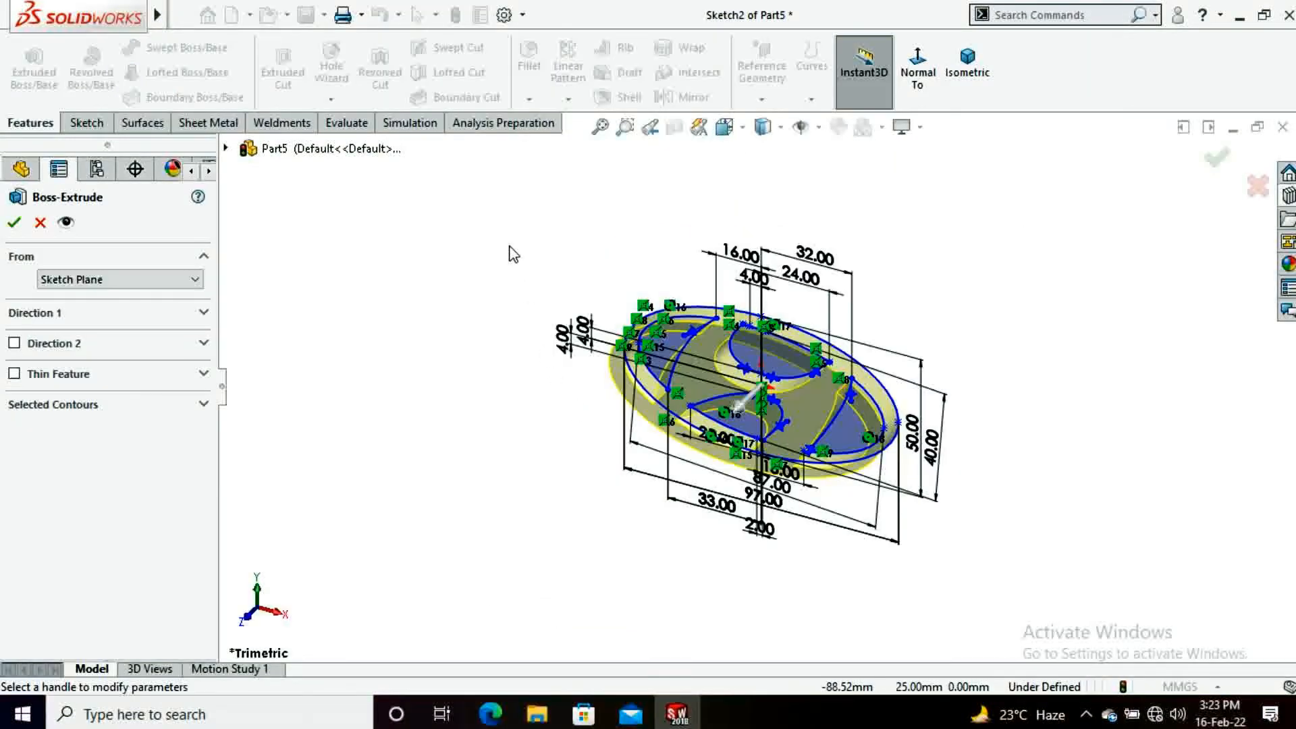
# Step: Extrude the emblem sketch as a blind boss to a depth of 8 mm
pyautogui.scroll(-3, 804, 428)
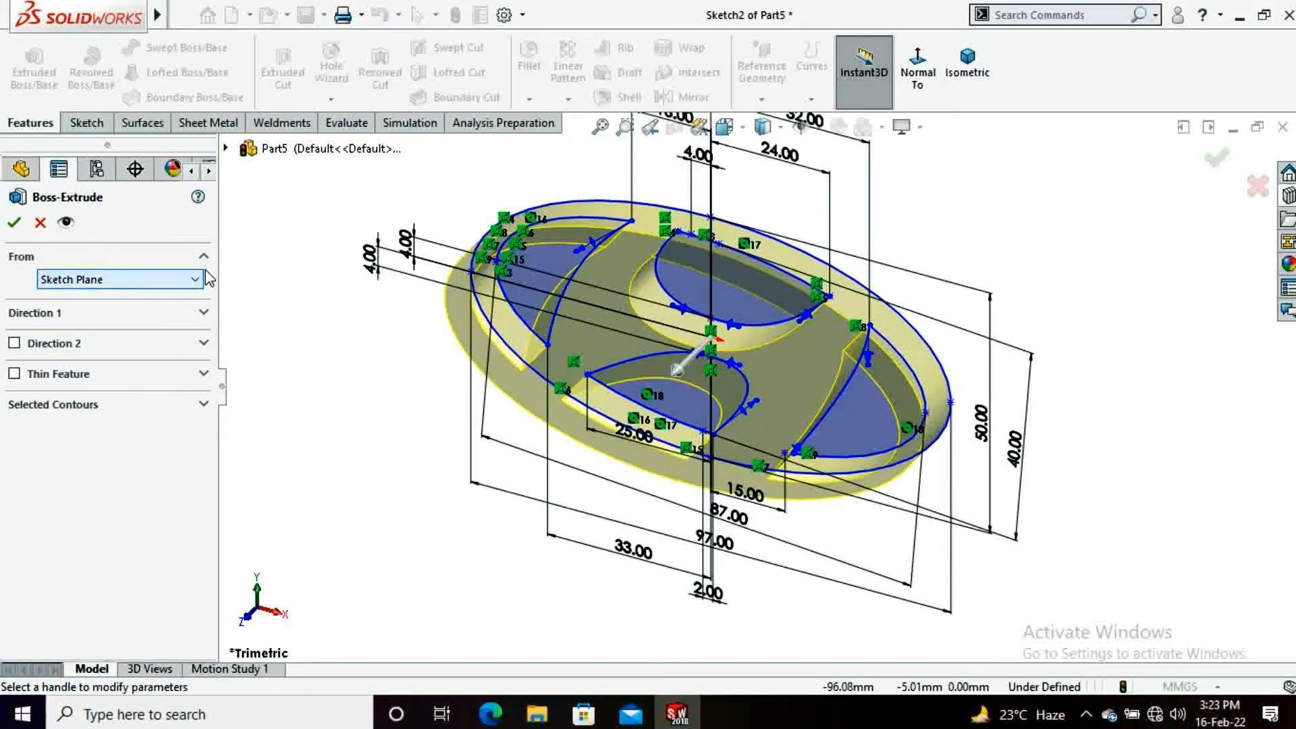
pyautogui.click(108, 313)
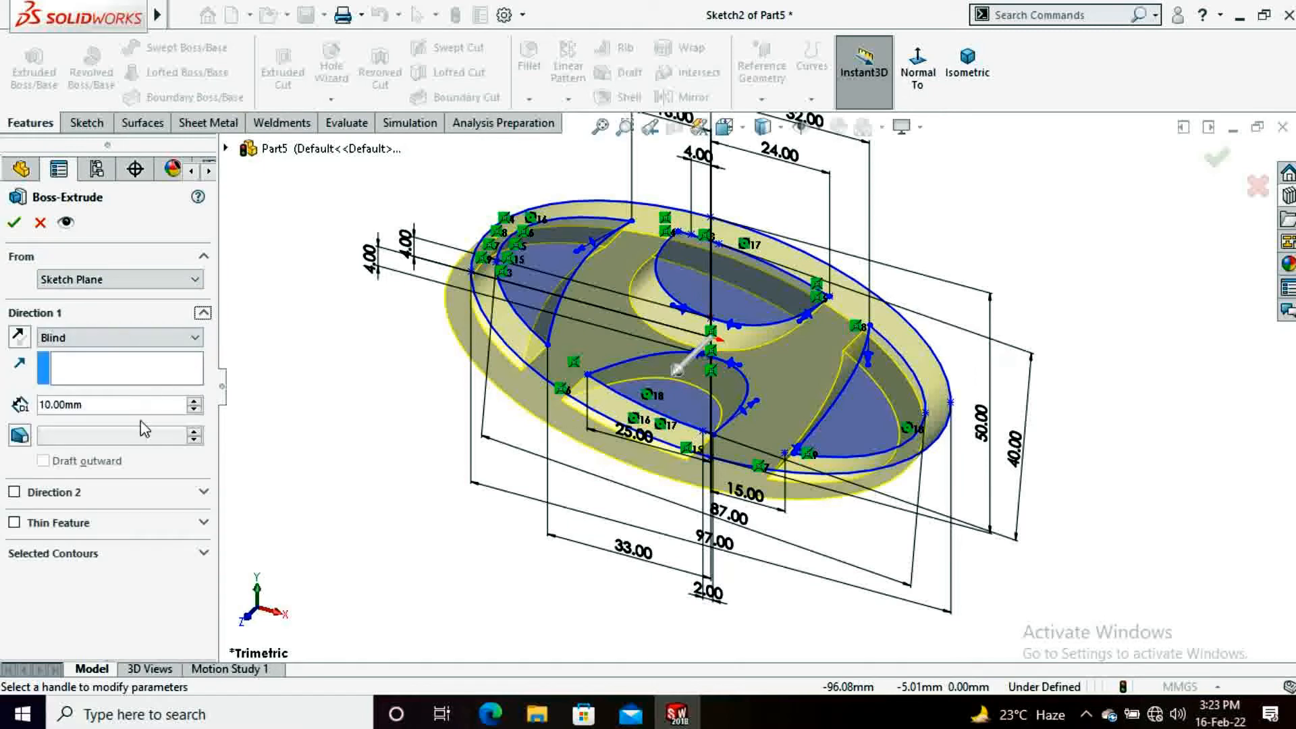
pyautogui.click(203, 312)
pyautogui.click(203, 312)
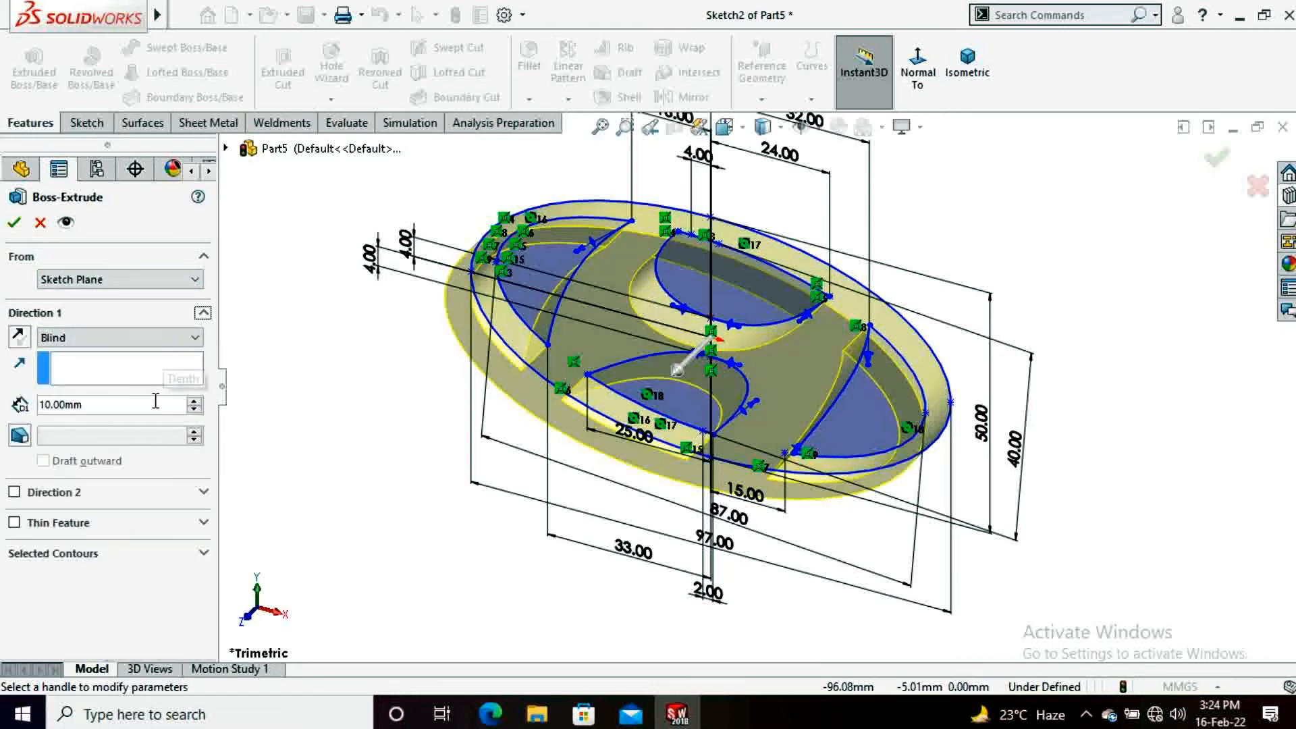
pyautogui.doubleClick(156, 402)
pyautogui.write('8')
pyautogui.press('Return')
pyautogui.click(14, 223)
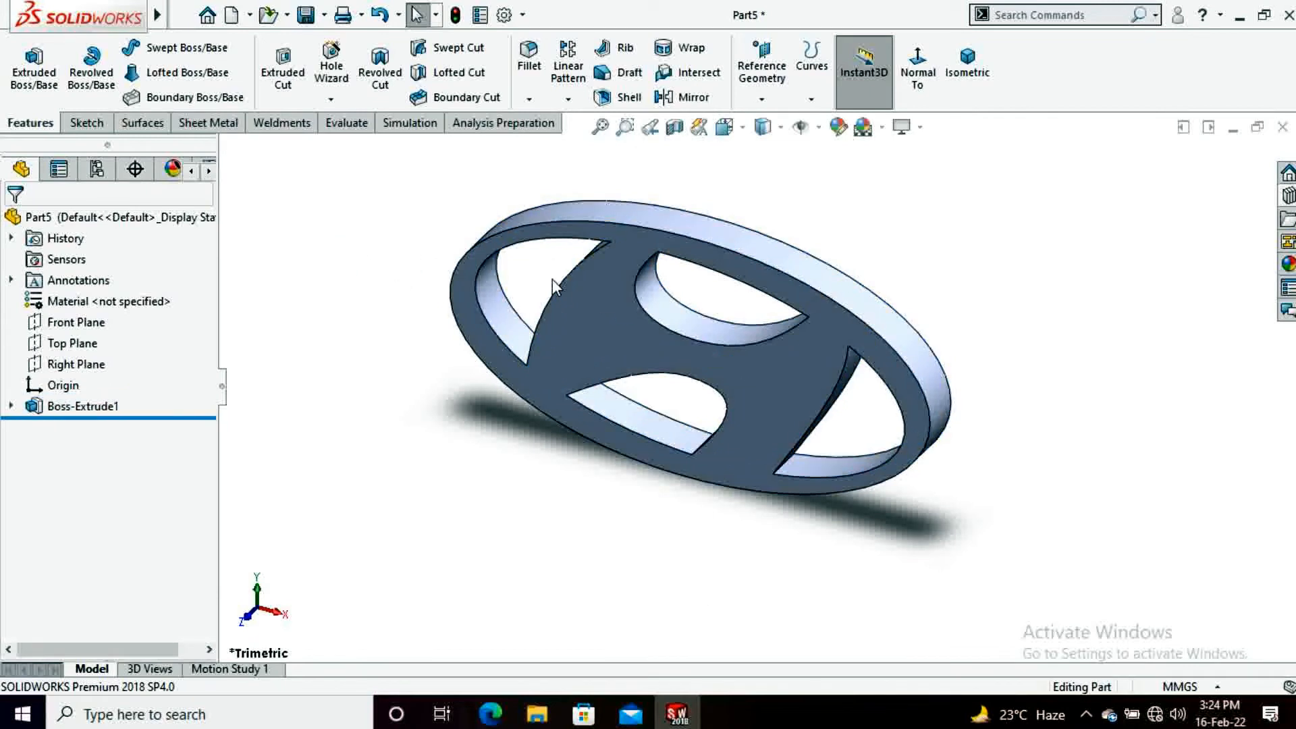
# Step: Start a chamfer with full preview on the inner ellipse edges of the four openings on the emblem's front face
pyautogui.moveTo(550, 283); pyautogui.dragTo(786, 388, button='middle')
pyautogui.scroll(-3, 787, 390)
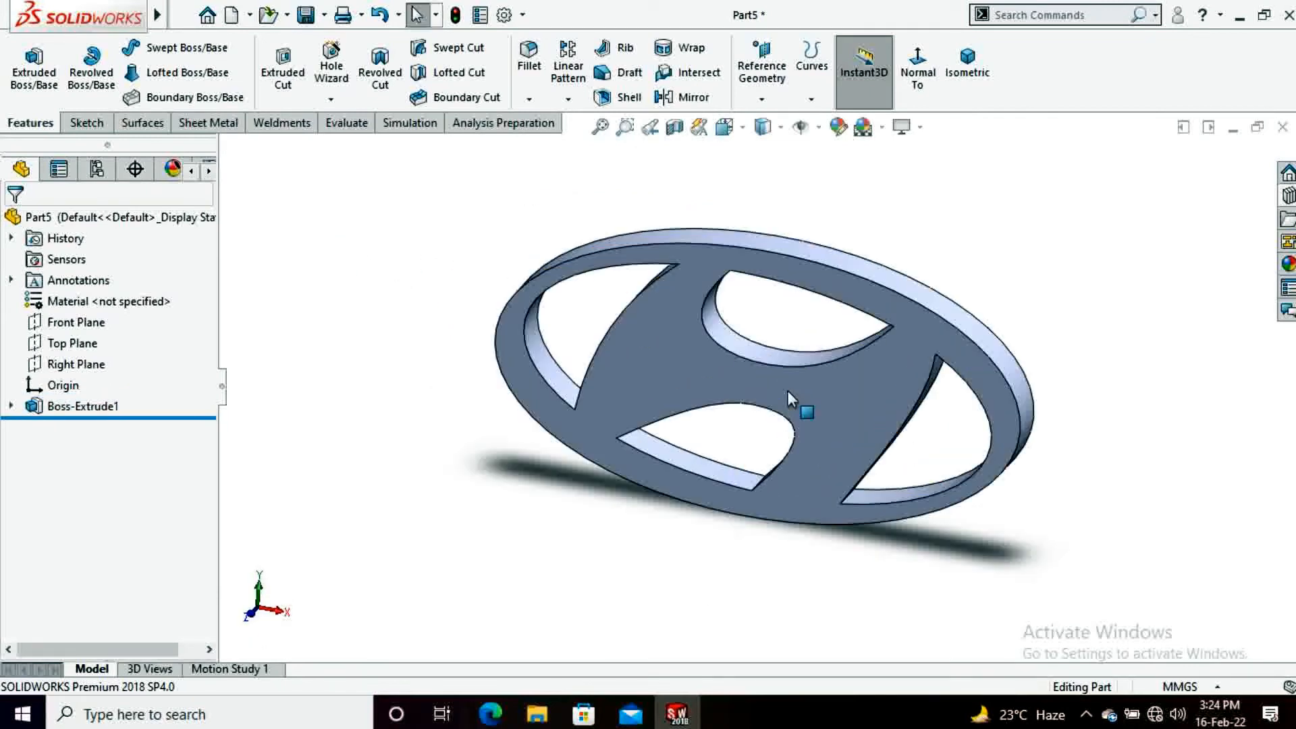
pyautogui.click(532, 100)
pyautogui.click(561, 146)
pyautogui.click(675, 494)
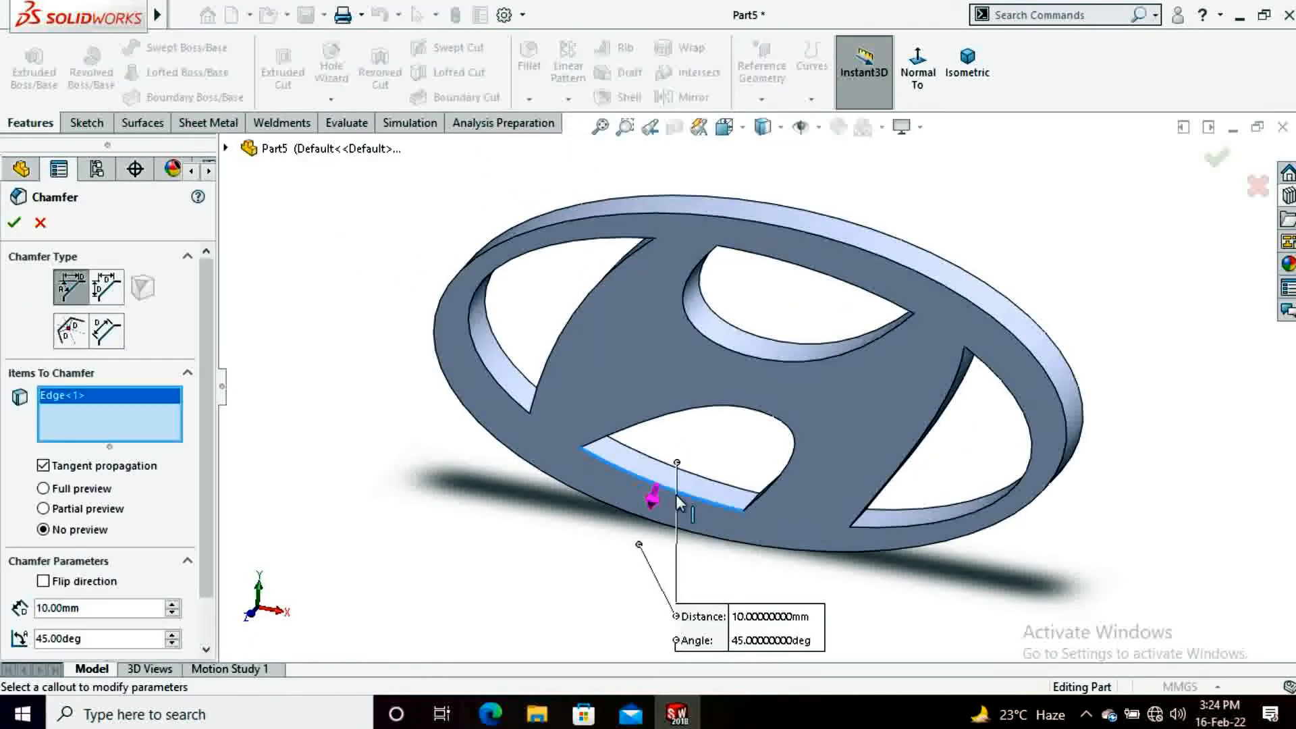
pyautogui.click(78, 498)
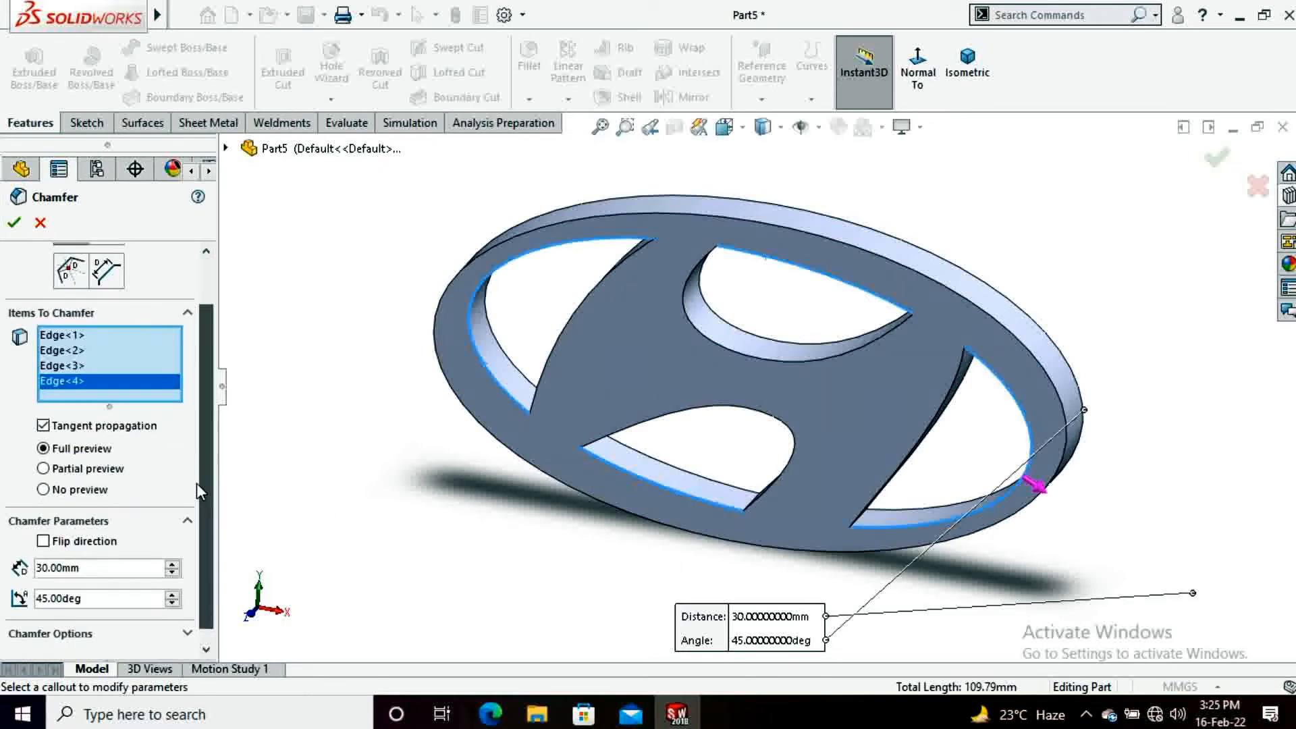
pyautogui.scroll(-1, 196, 483)
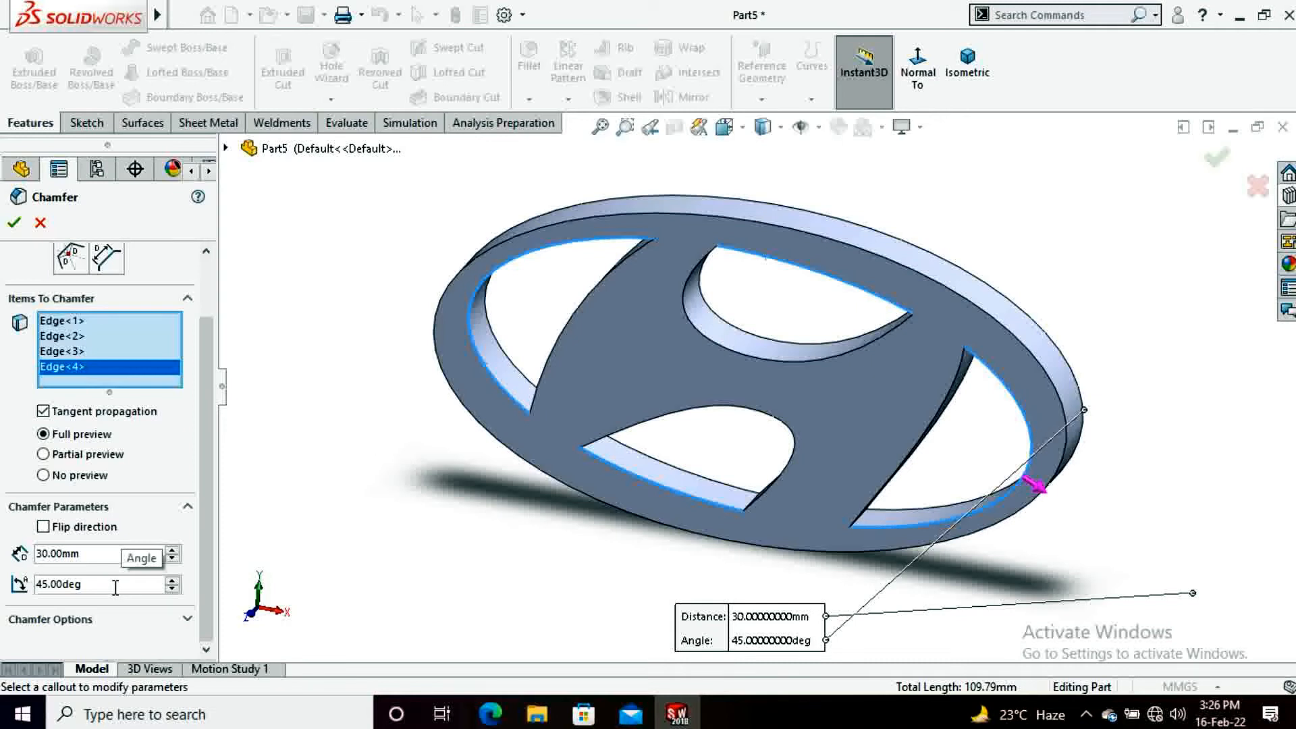
# Step: Set the chamfer angle to 30 degrees and its distance to 4 mm, and apply the chamfer
pyautogui.click(187, 619)
pyautogui.doubleClick(107, 540)
pyautogui.write('30')
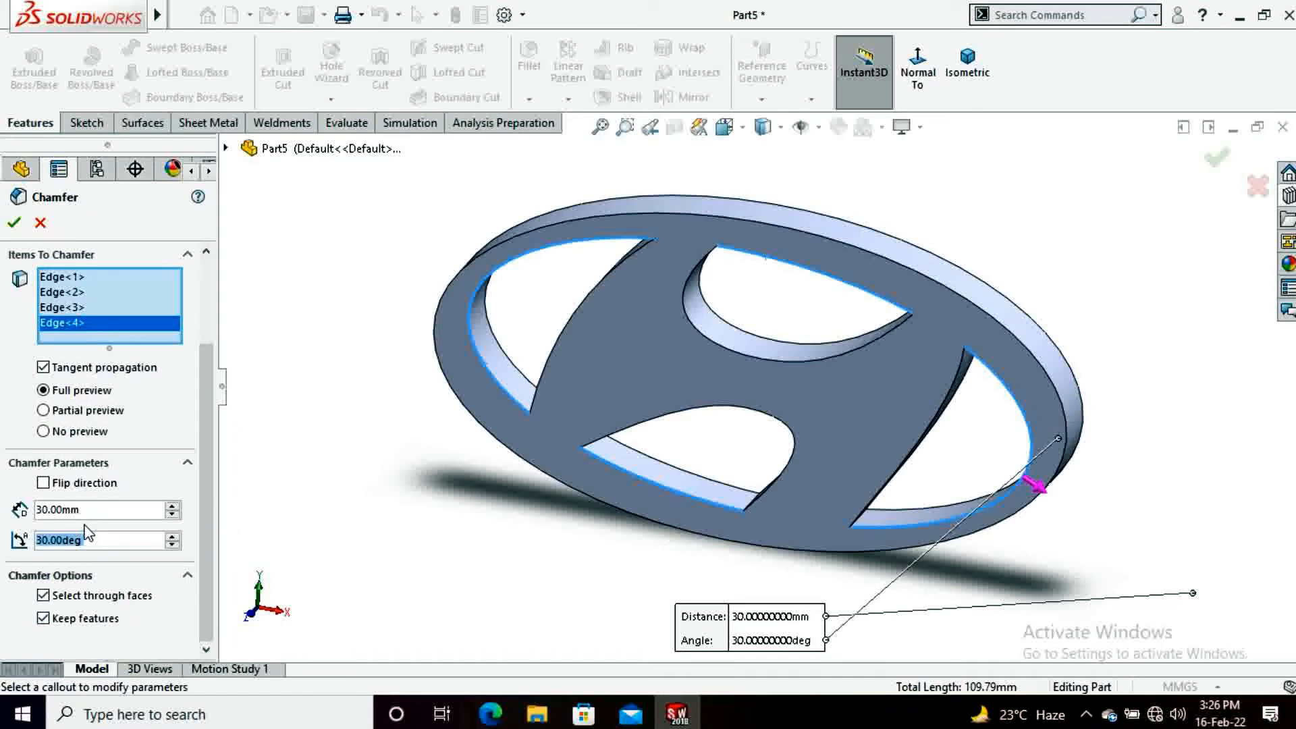
pyautogui.doubleClick(57, 509)
pyautogui.write('4')
pyautogui.press('Return')
pyautogui.click(14, 222)
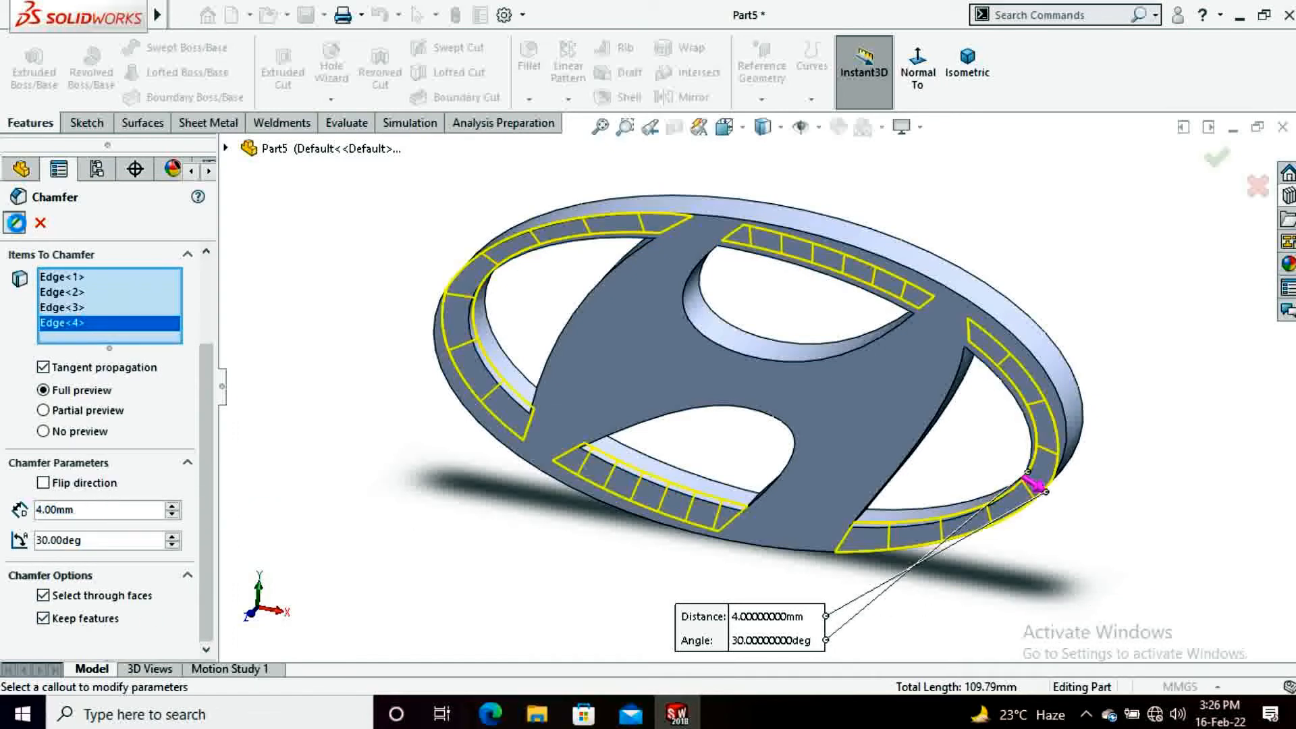
# Step: Delete the chamfer feature from the emblem
pyautogui.moveTo(628, 506)
pyautogui.mouseDown(button='middle')
pyautogui.moveTo(665, 402)
pyautogui.moveTo(665, 442)
pyautogui.mouseUp(button='middle')
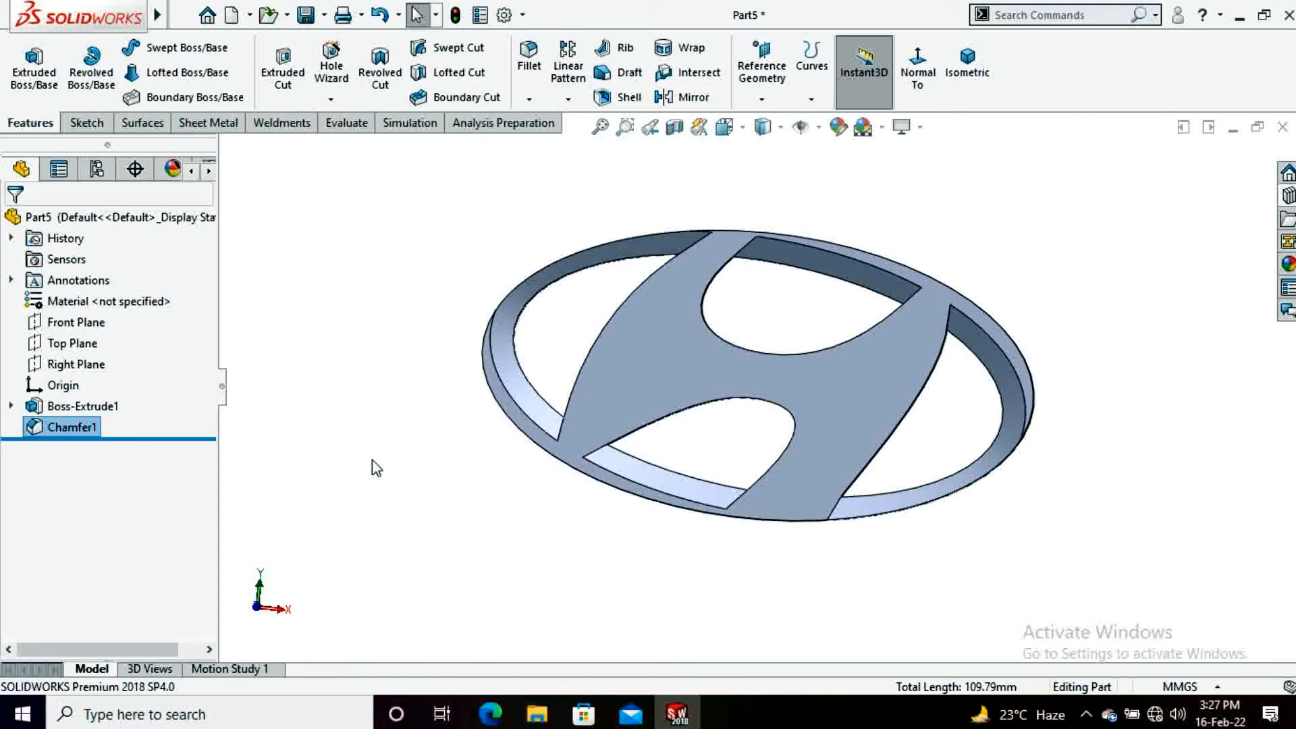
pyautogui.press('Delete')
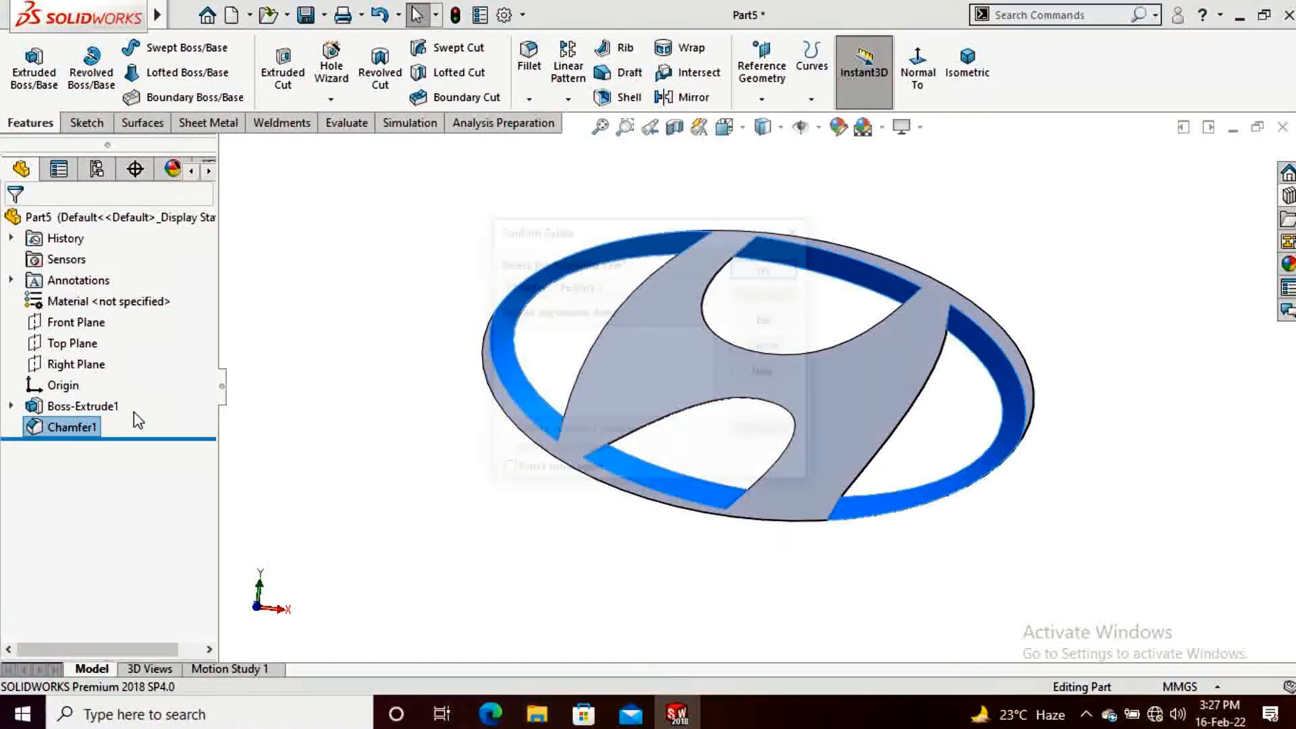
pyautogui.click(760, 259)
pyautogui.moveTo(758, 333); pyautogui.dragTo(725, 287, button='middle')
pyautogui.click(526, 96)
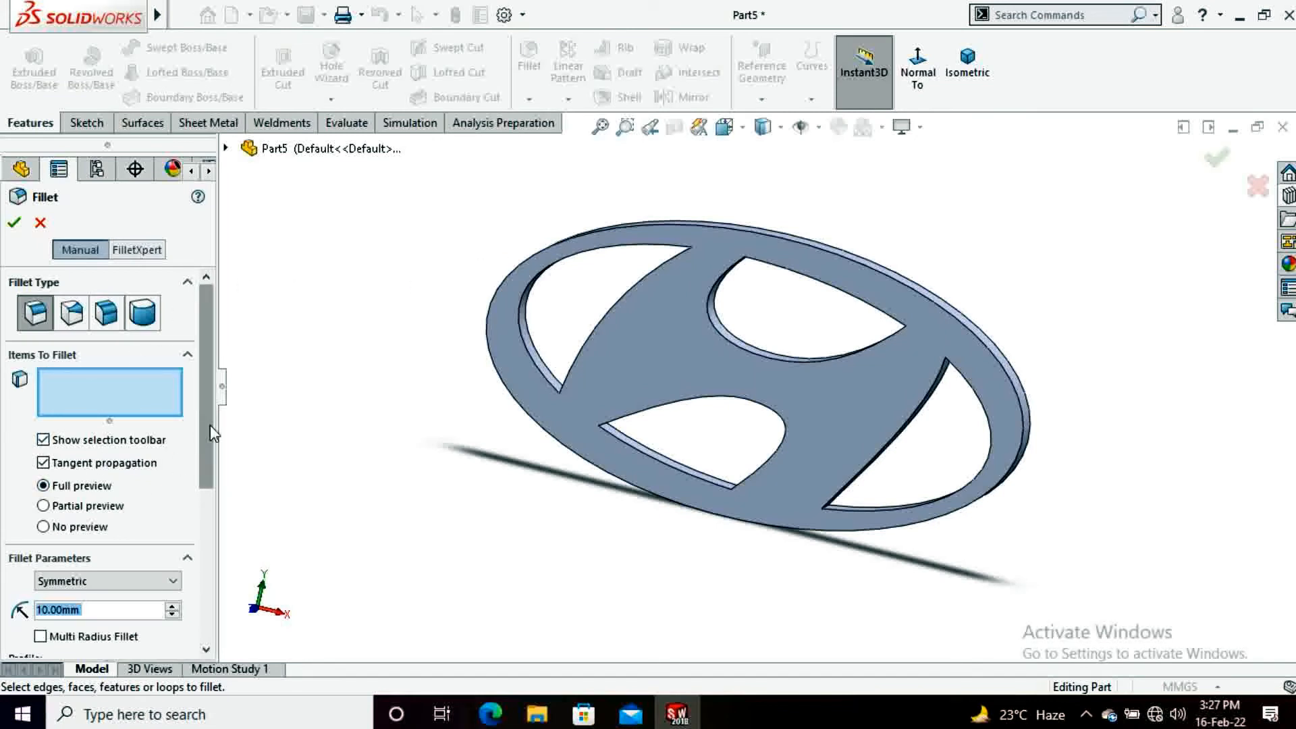
pyautogui.moveTo(209, 423); pyautogui.dragTo(214, 564)
pyautogui.scroll(3, 212, 564)
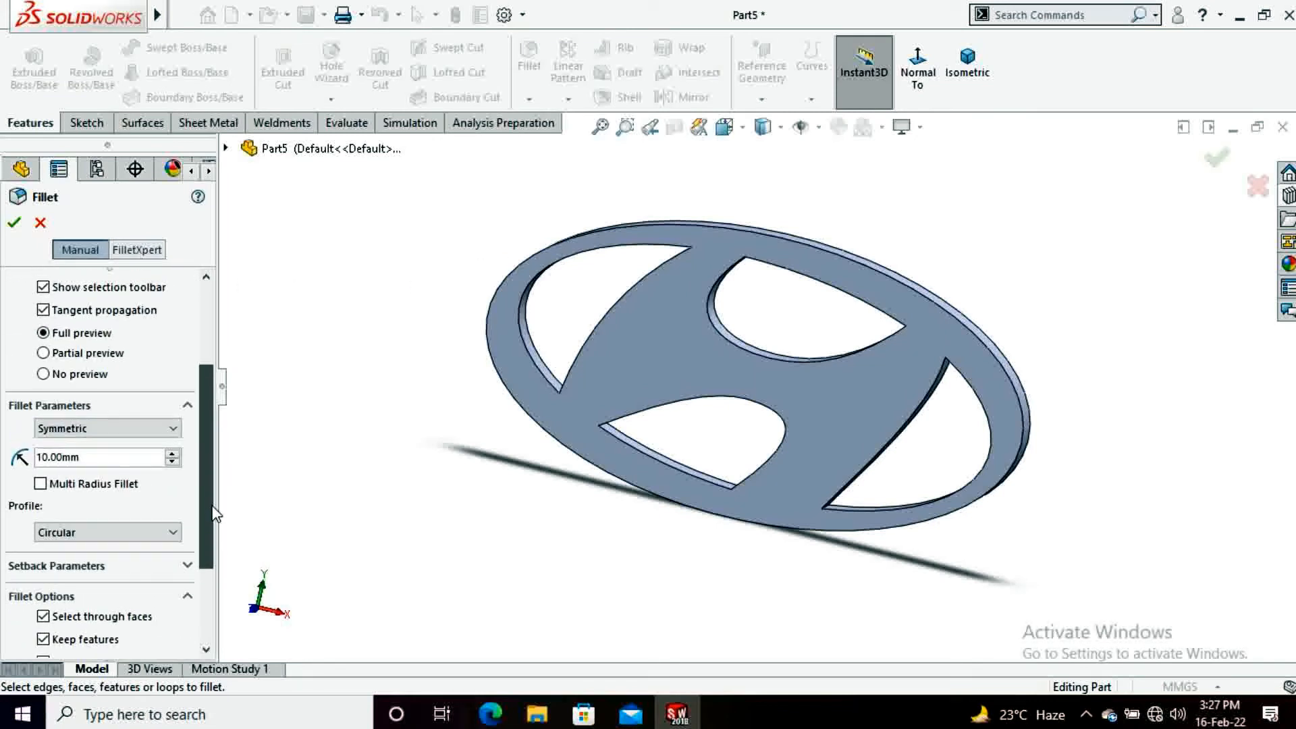
pyautogui.doubleClick(123, 457)
pyautogui.write('2')
pyautogui.press('Return')
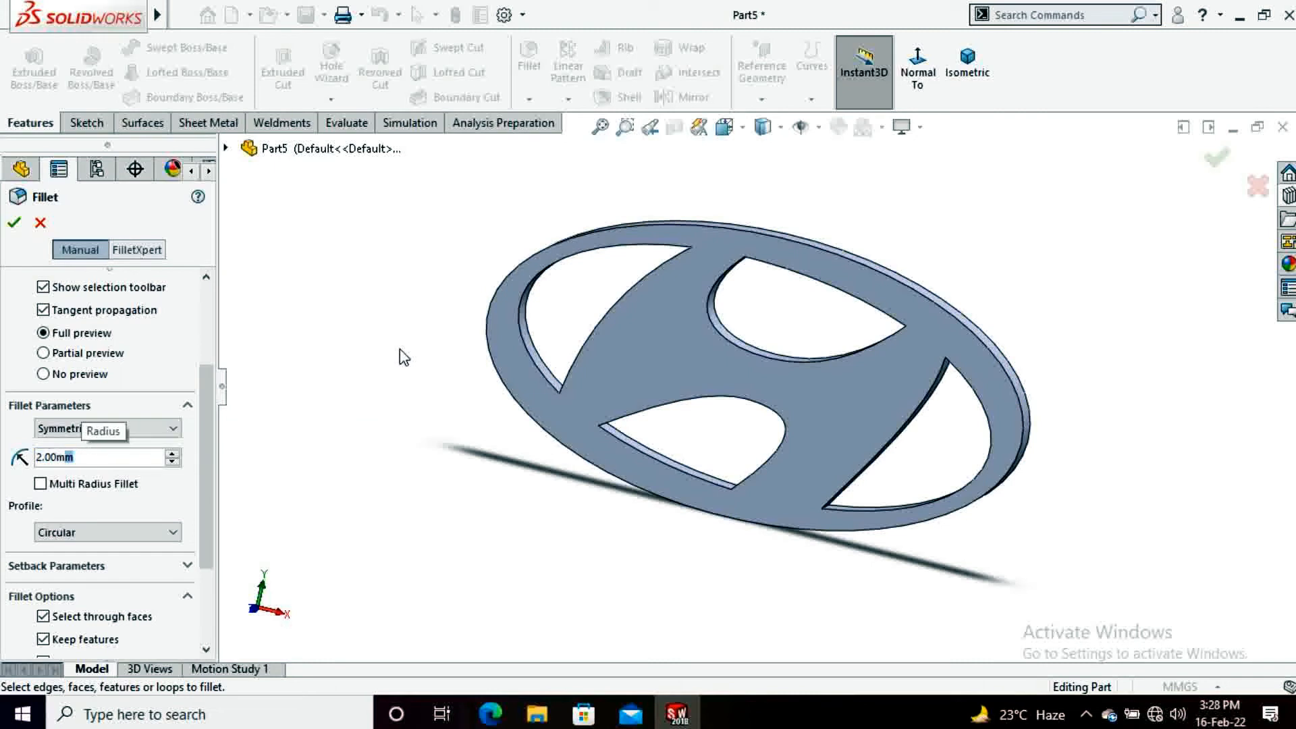
pyautogui.click(41, 223)
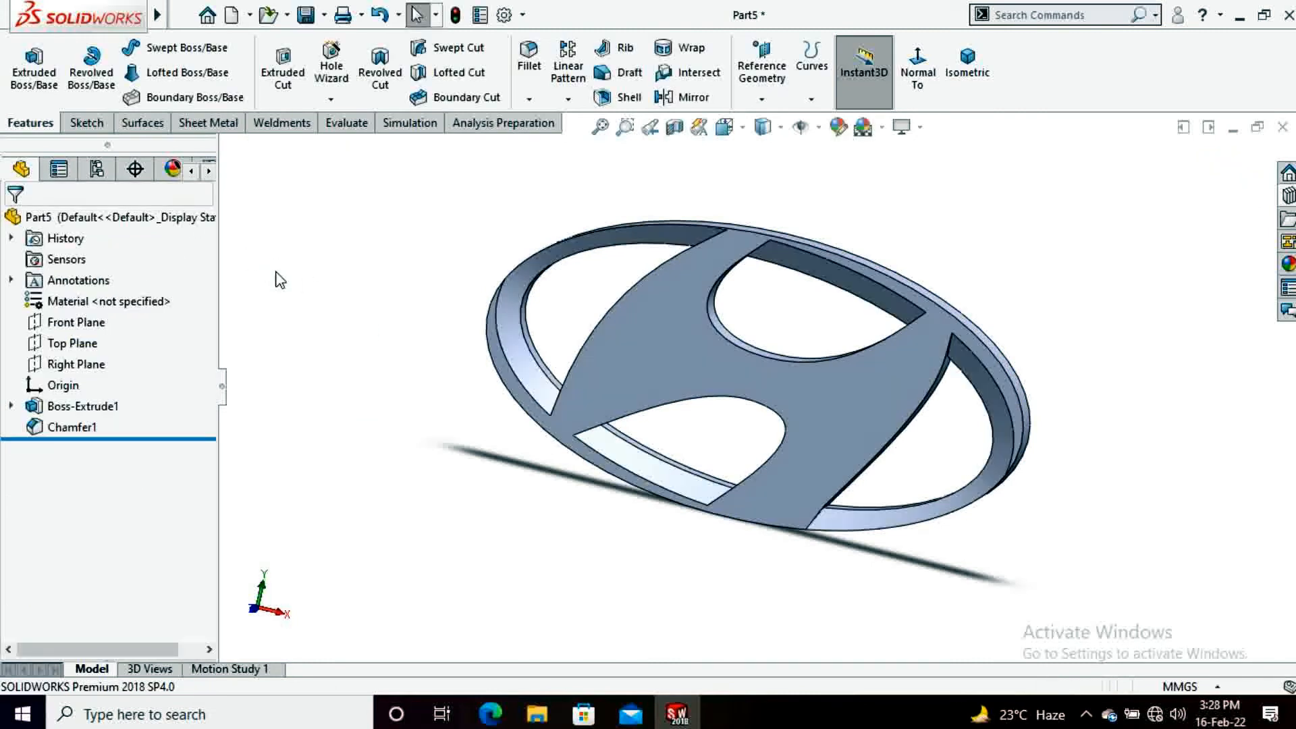
# Step: Try to fillet the ring's front outer rim and the adjoining chamfer edges with a 2 mm radius
pyautogui.moveTo(592, 469); pyautogui.dragTo(565, 506, button='middle')
pyautogui.scroll(1, 565, 507)
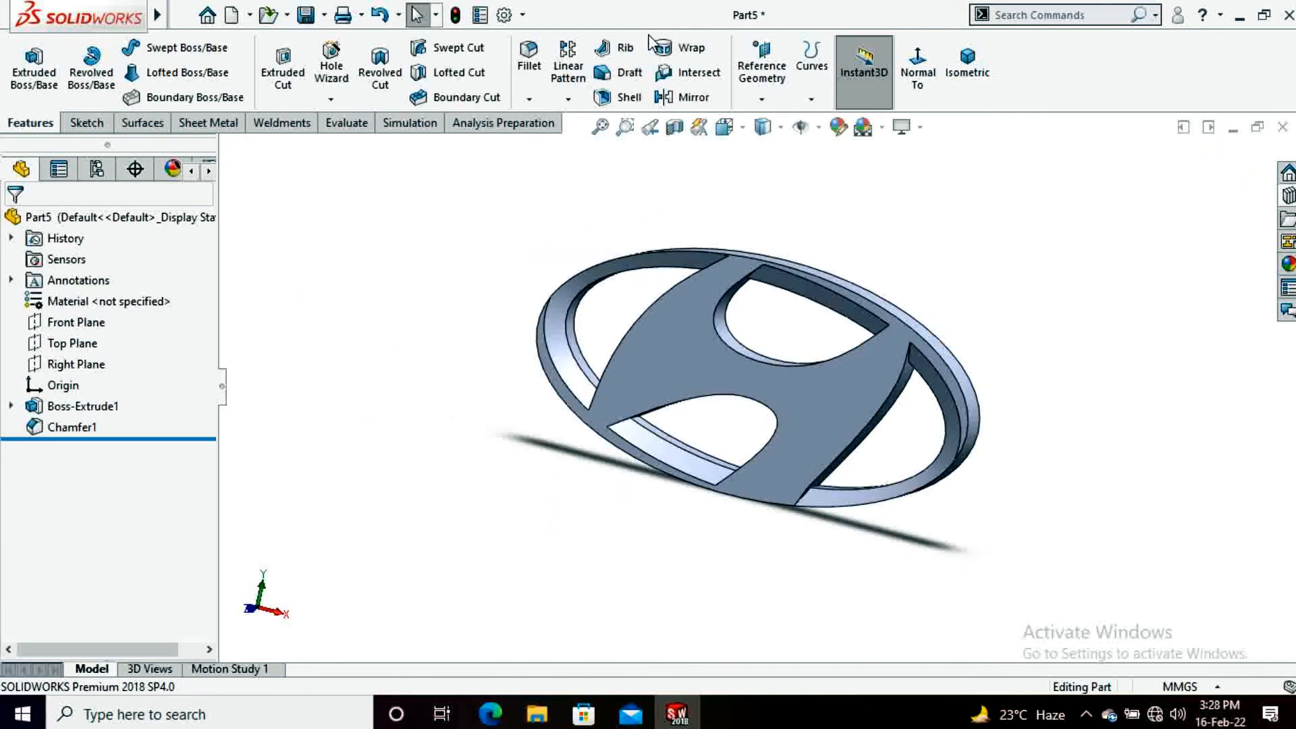
pyautogui.click(529, 60)
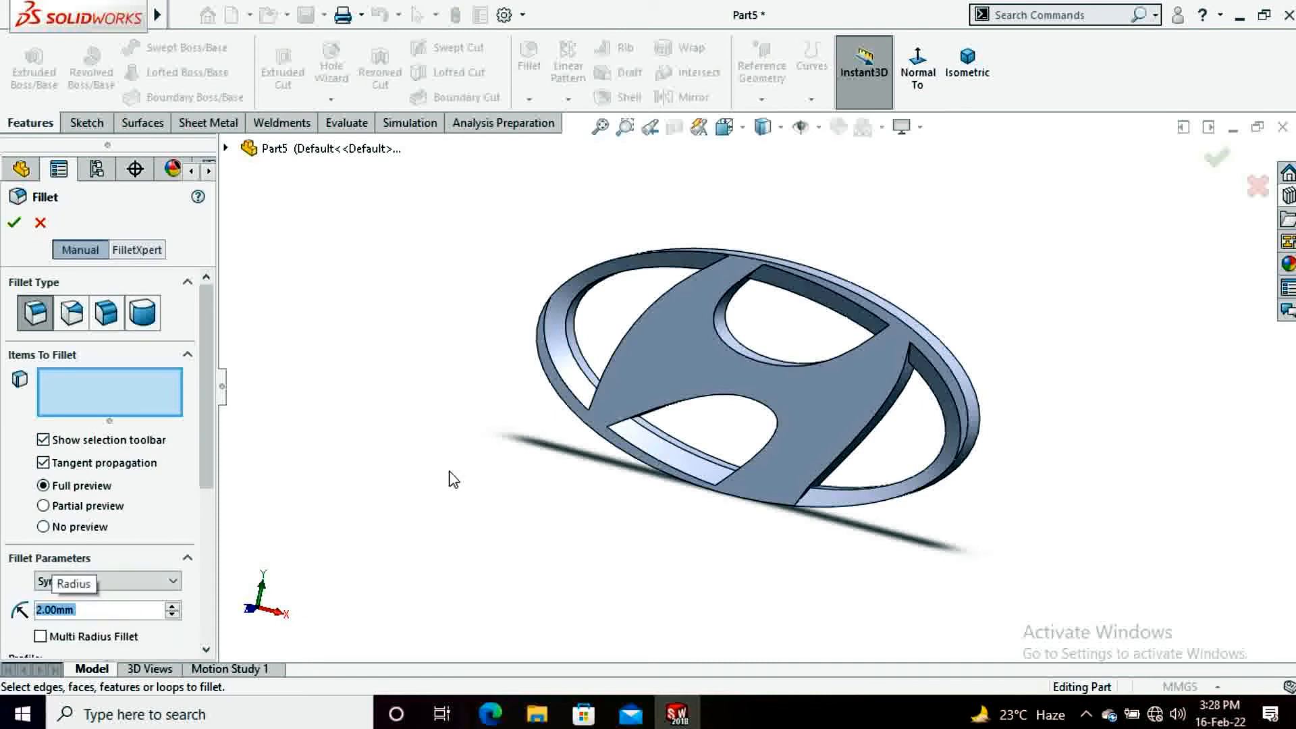
pyautogui.click(579, 271)
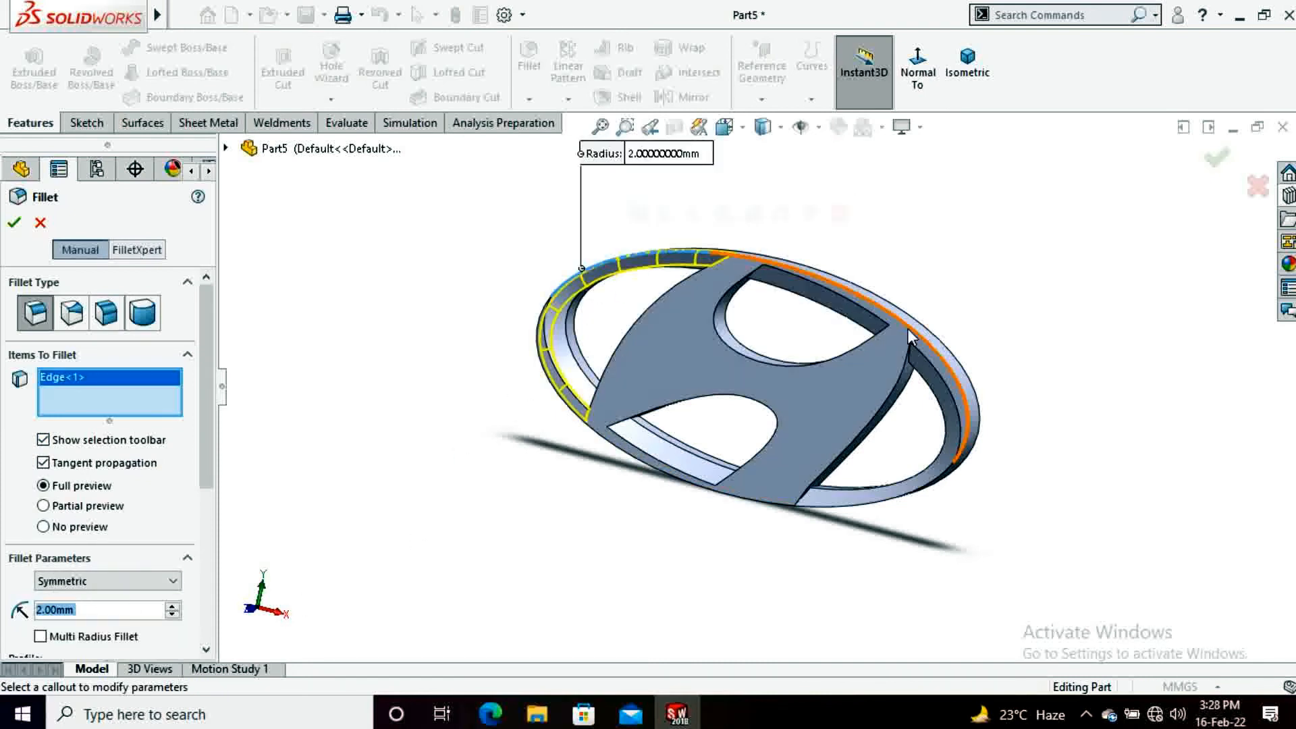
pyautogui.click(933, 370)
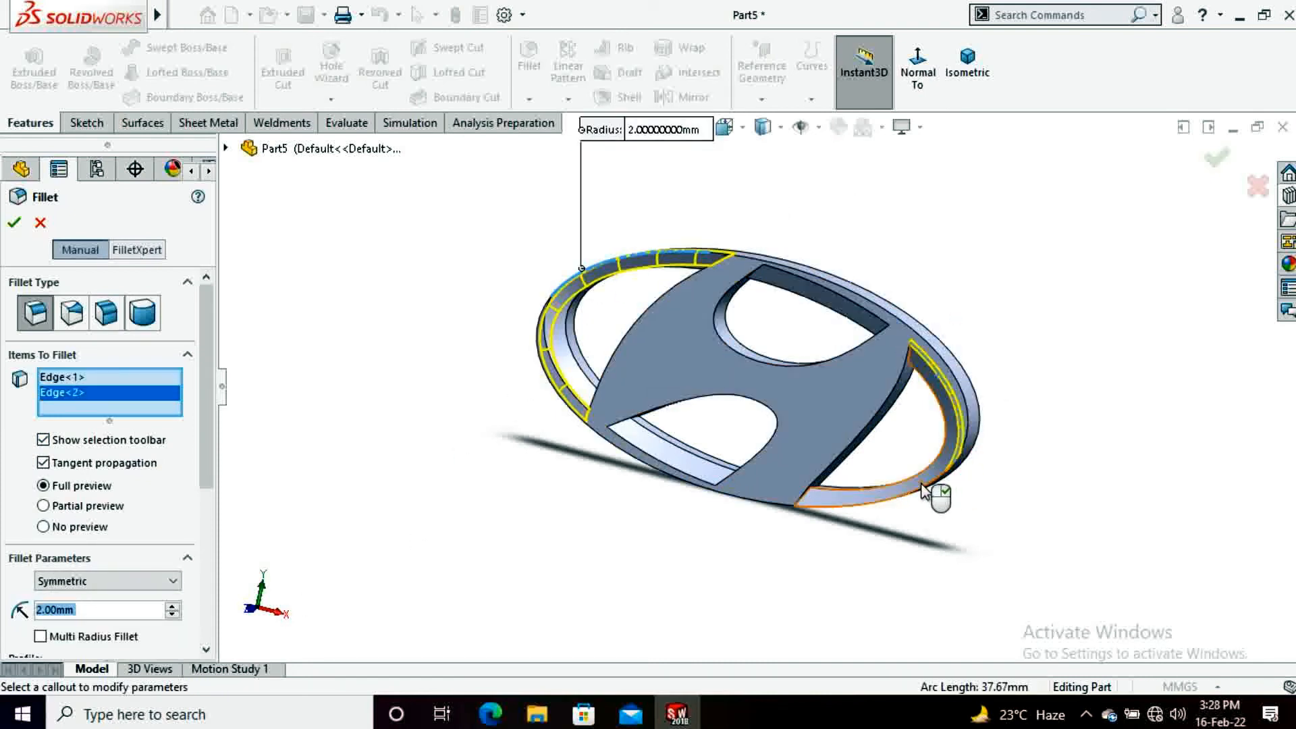
pyautogui.click(926, 487)
pyautogui.click(621, 448)
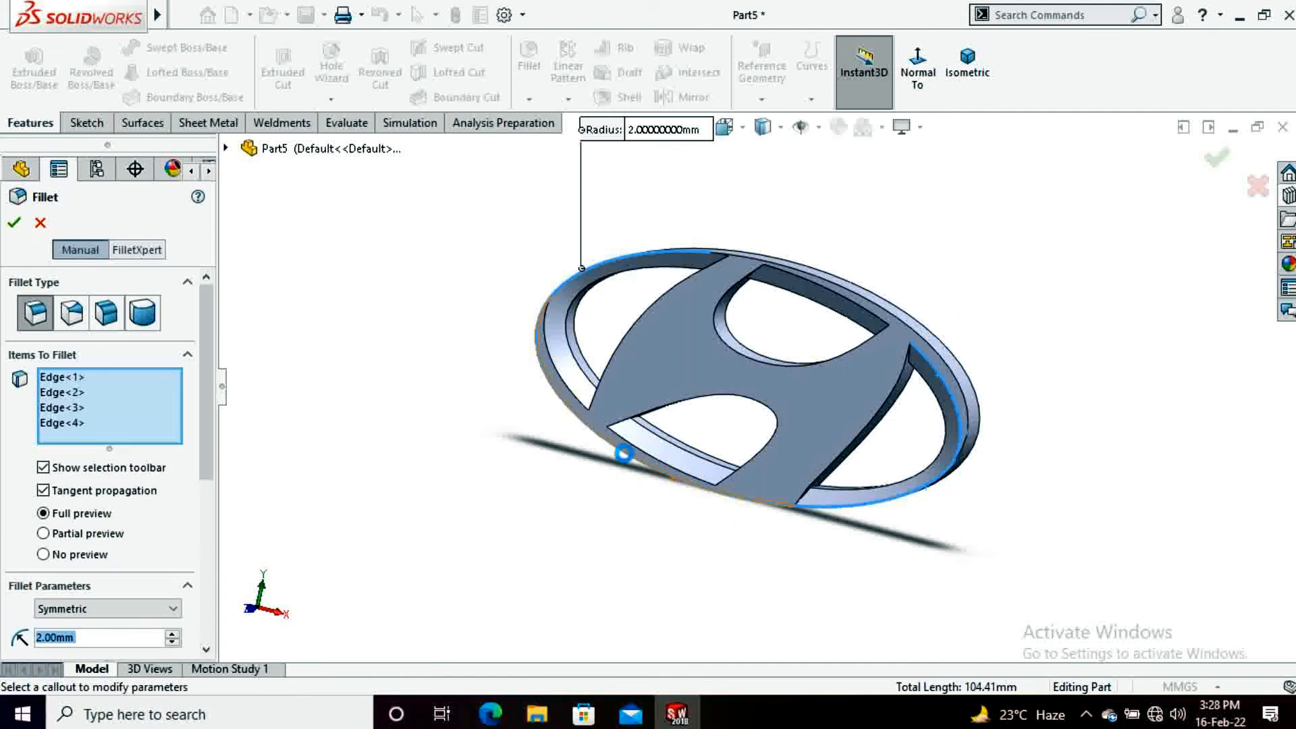
pyautogui.click(814, 278)
pyautogui.click(14, 222)
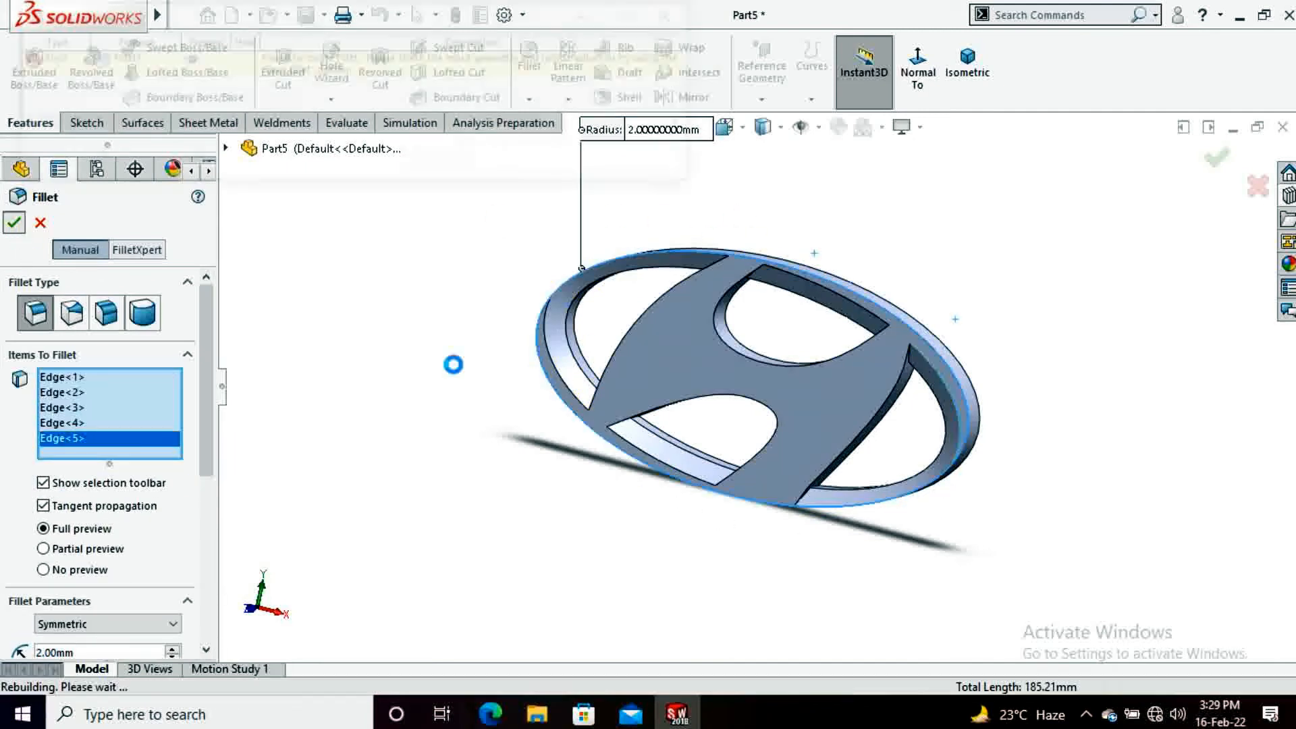
pyautogui.click(585, 165)
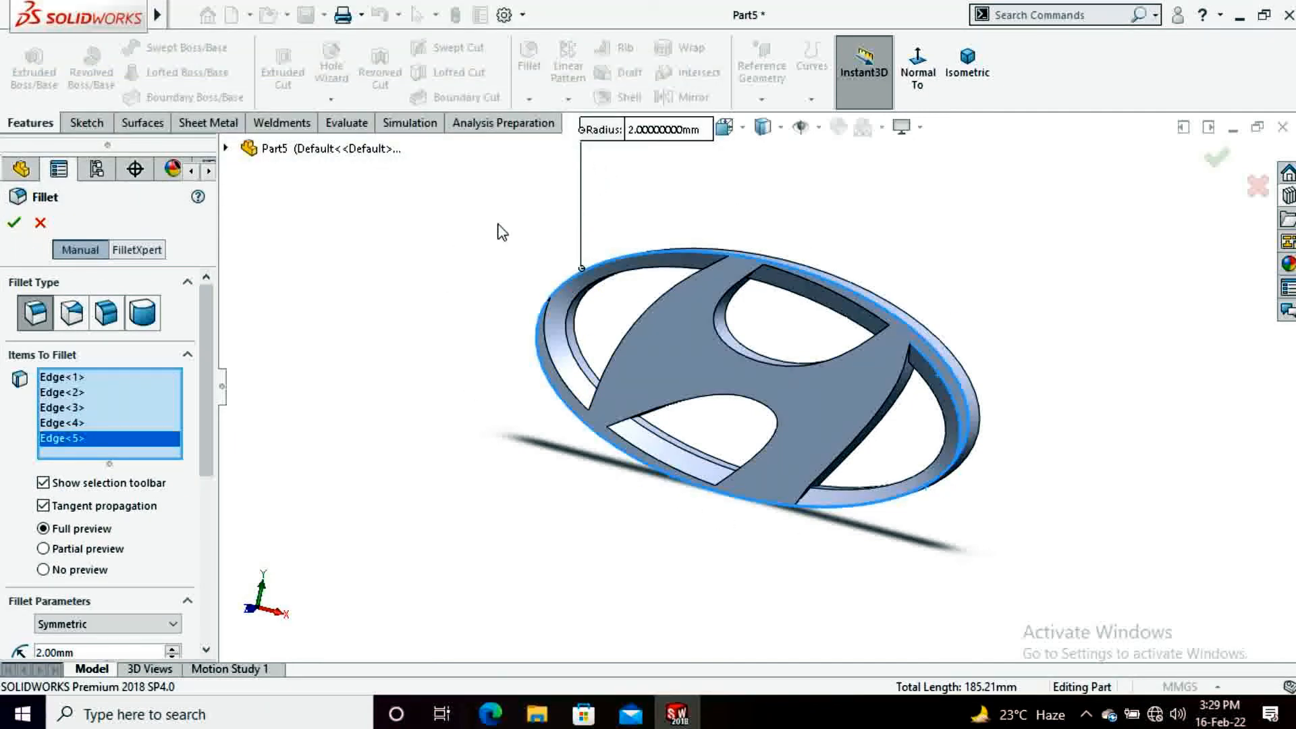
# Step: Retry the 2 mm fillet without the upper-left chamfer edge, and abandon the fillet
pyautogui.click(598, 275)
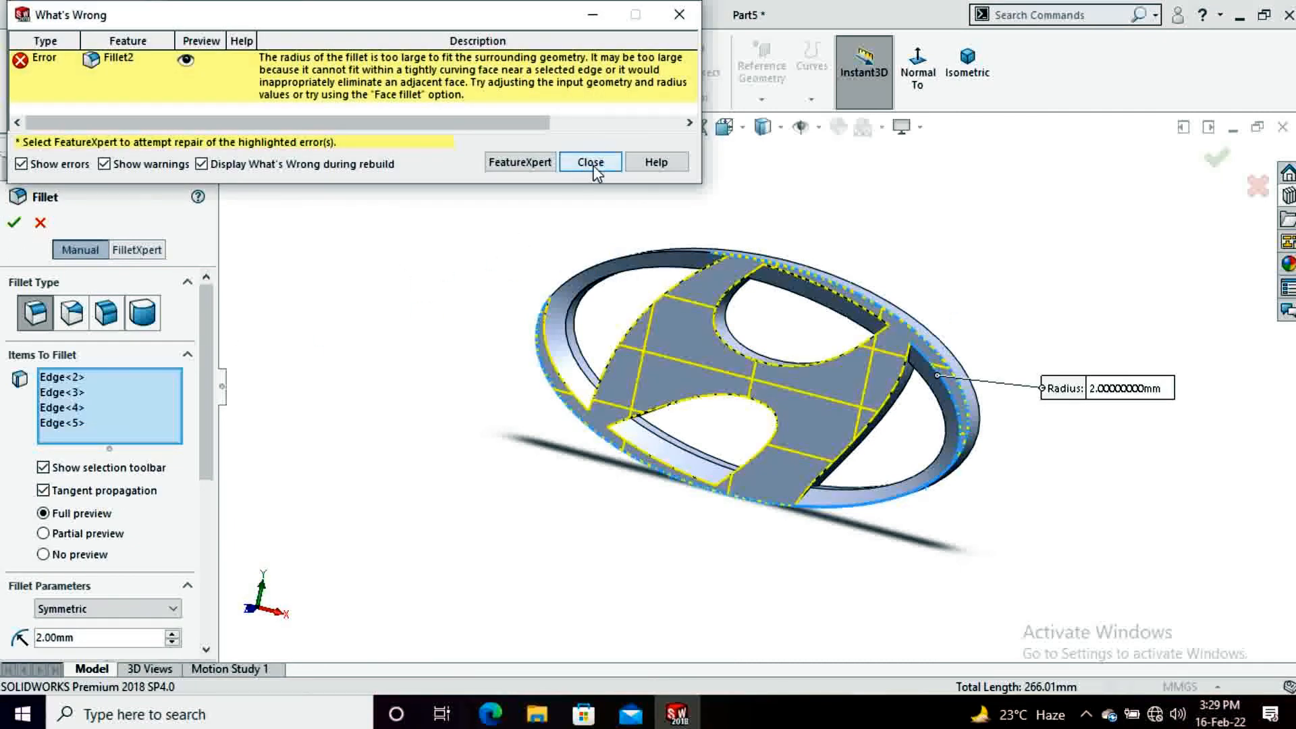
pyautogui.click(595, 169)
pyautogui.click(40, 222)
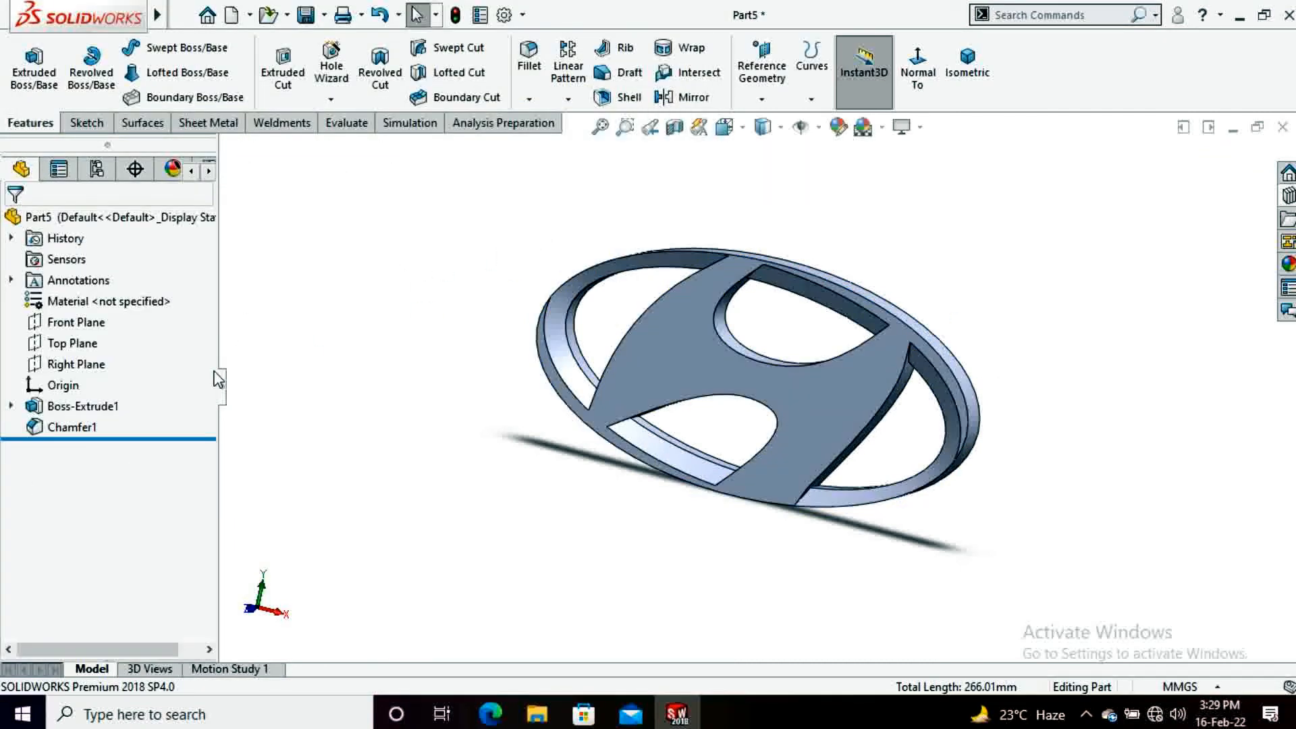
pyautogui.click(530, 100)
pyautogui.click(548, 146)
pyautogui.moveTo(1007, 209); pyautogui.dragTo(448, 578)
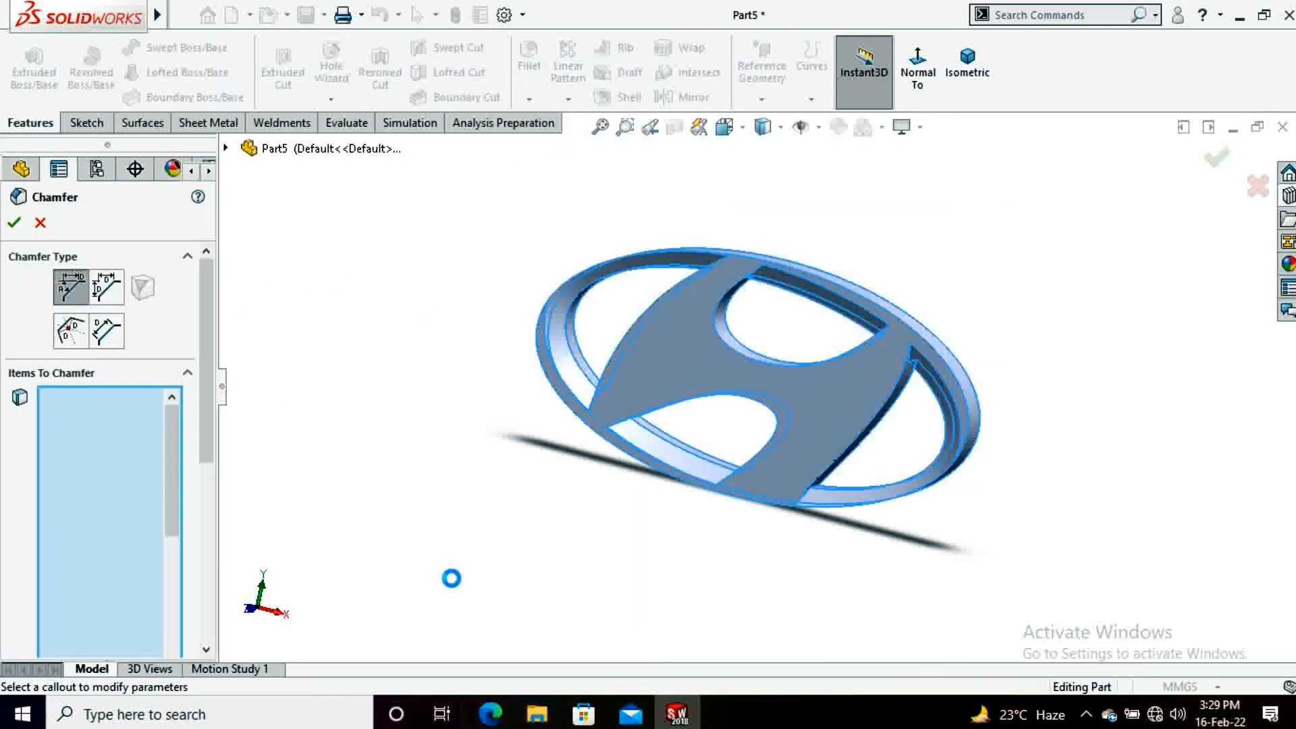
pyautogui.moveTo(207, 343); pyautogui.dragTo(221, 528)
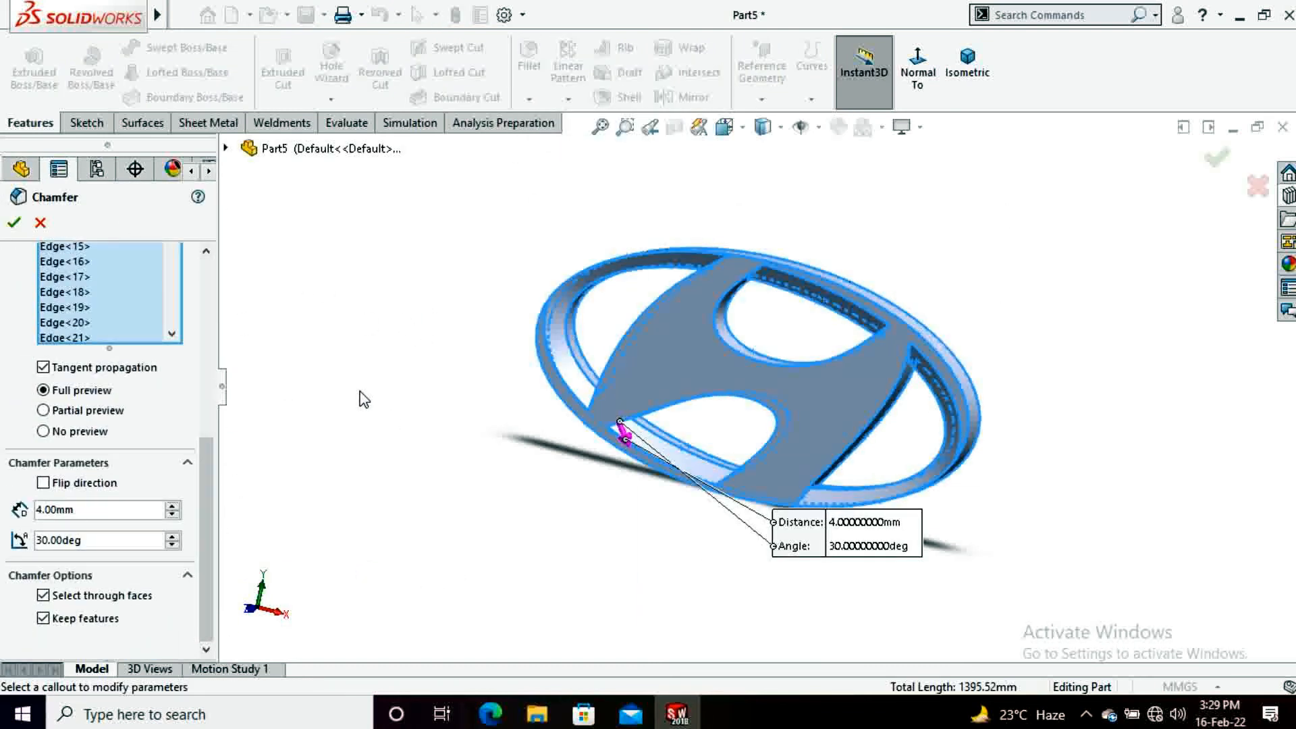
pyautogui.click(40, 222)
# Step: Start a chamfer on the two long curved outer side edges of the H's front face
pyautogui.click(529, 100)
pyautogui.click(550, 146)
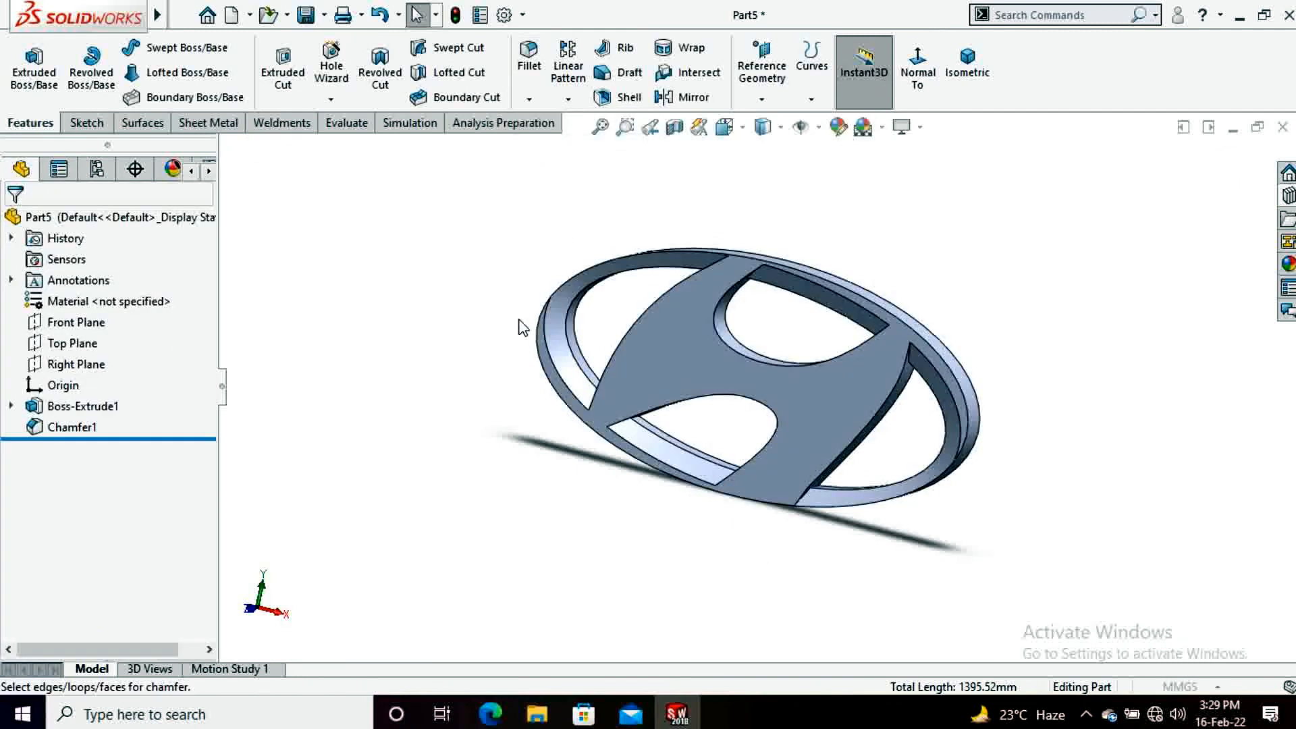
pyautogui.click(658, 310)
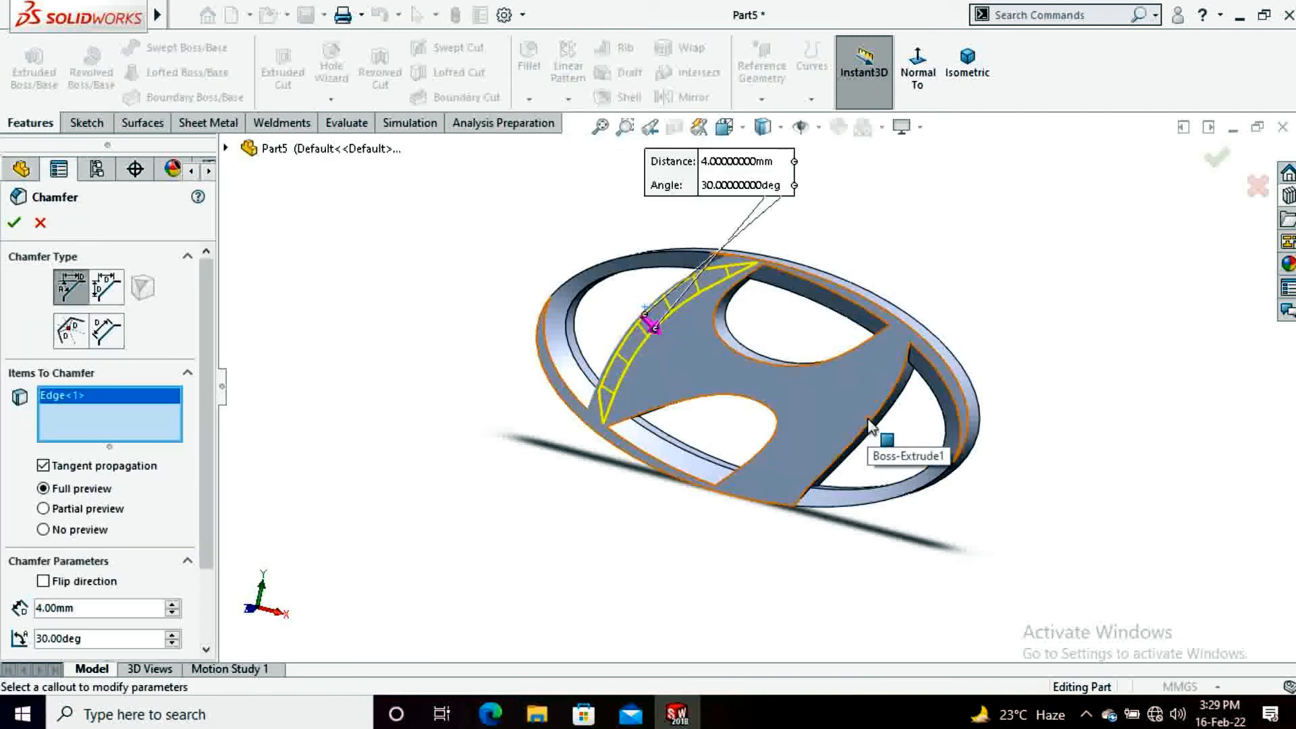
pyautogui.click(868, 424)
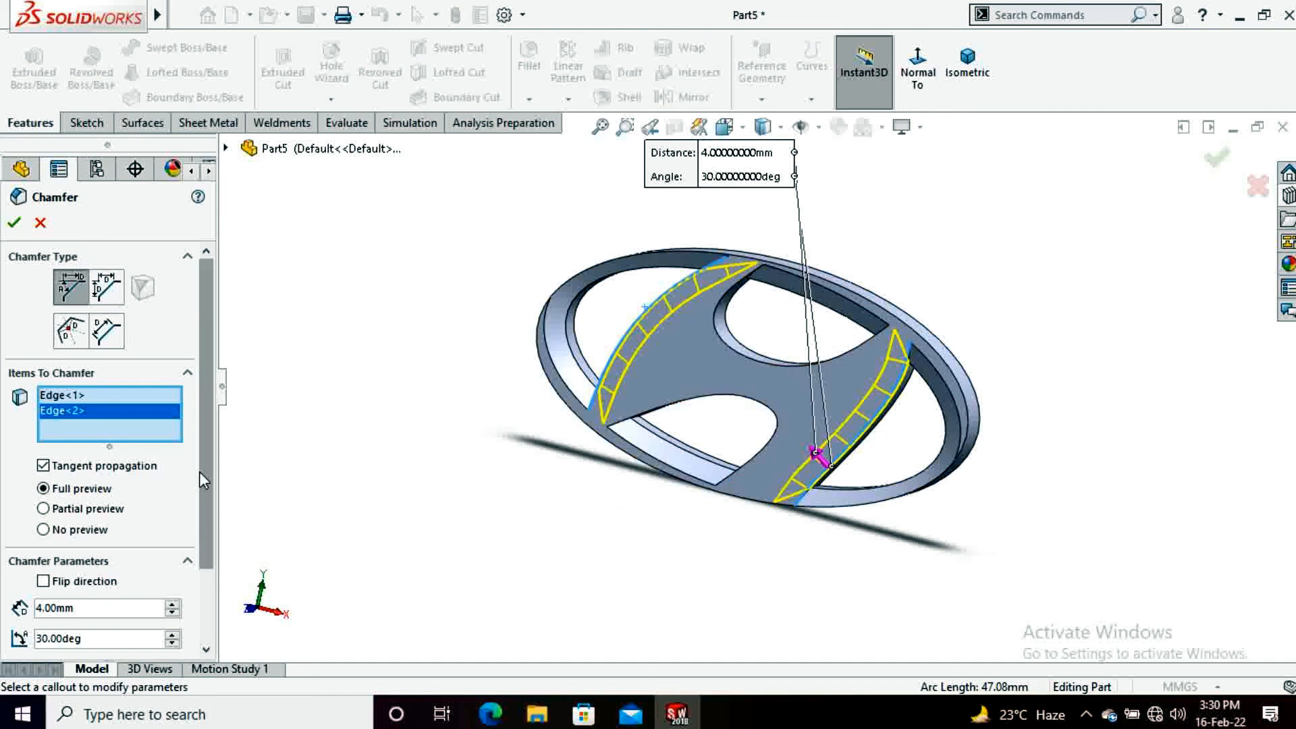
# Step: Set the chamfer distance to 2.5 mm and its angle to 60 degrees, and apply the chamfer
pyautogui.scroll(-2, 199, 471)
pyautogui.click(119, 535)
pyautogui.write('2.5')
pyautogui.press('Tab')
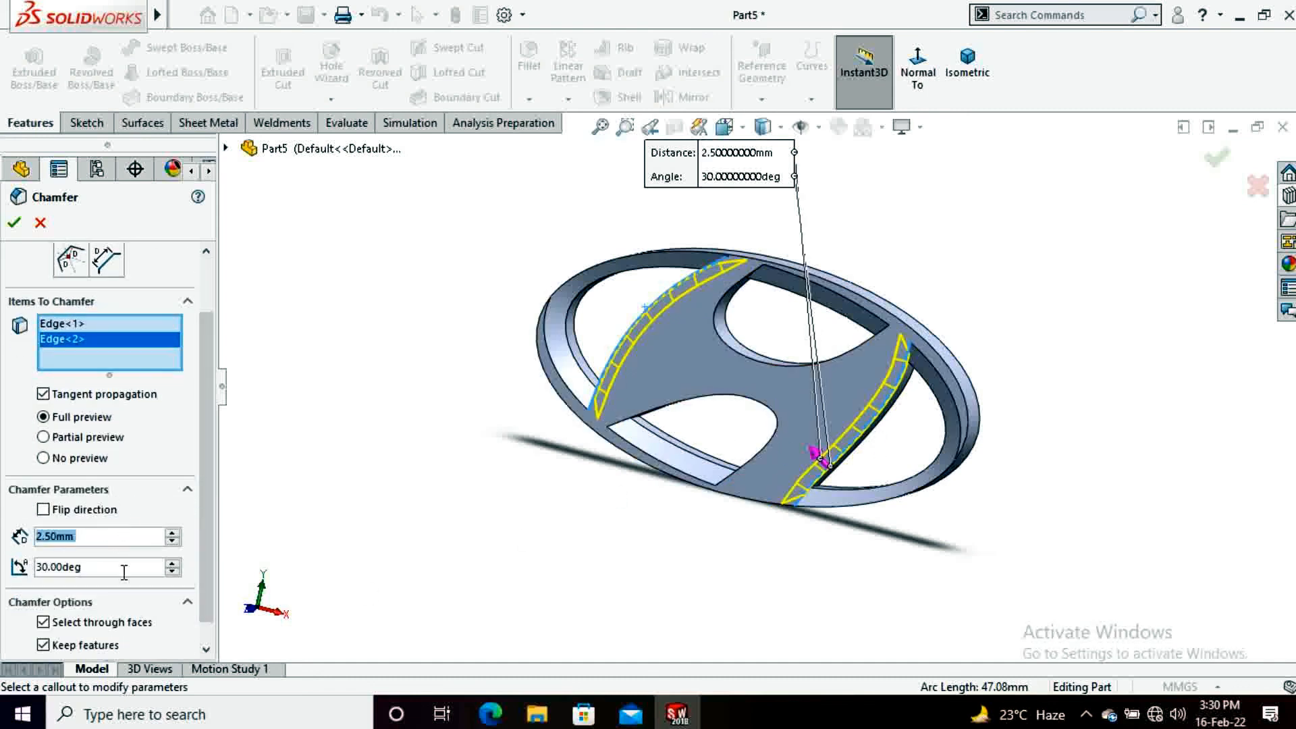
pyautogui.write('60')
pyautogui.press('Return')
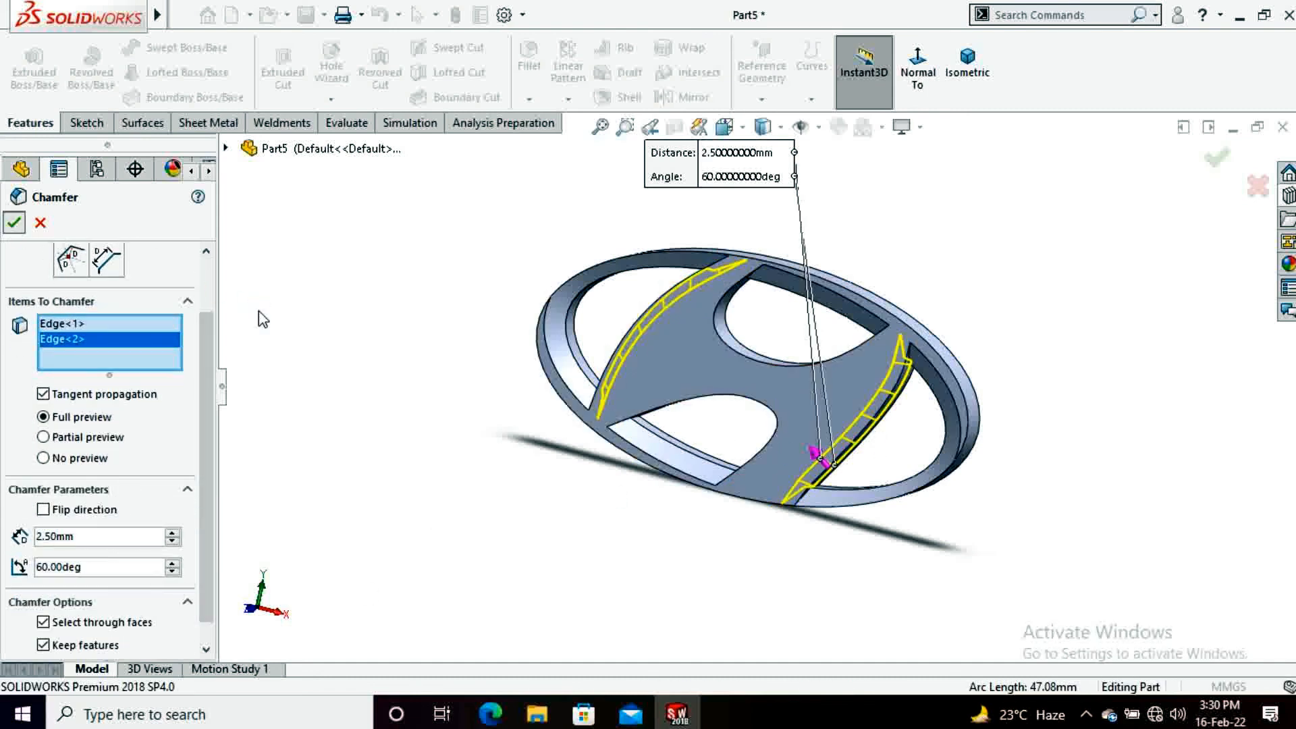
pyautogui.click(14, 222)
# Step: Chamfer the curved front edges of the H's upper and lower openings at 2.5 mm and 60 degrees
pyautogui.moveTo(678, 436); pyautogui.dragTo(797, 391, button='middle')
pyautogui.click(748, 360)
pyautogui.click(741, 396)
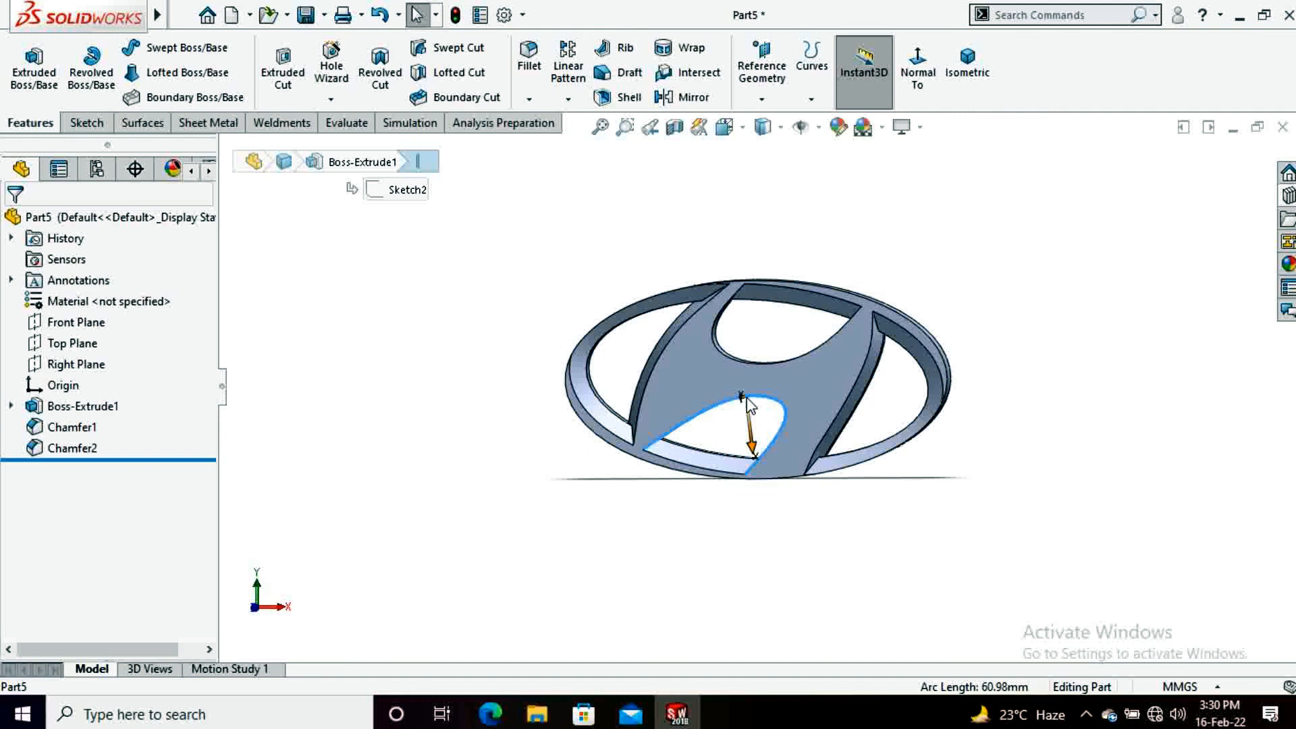
pyautogui.click(529, 100)
pyautogui.click(555, 145)
pyautogui.click(735, 355)
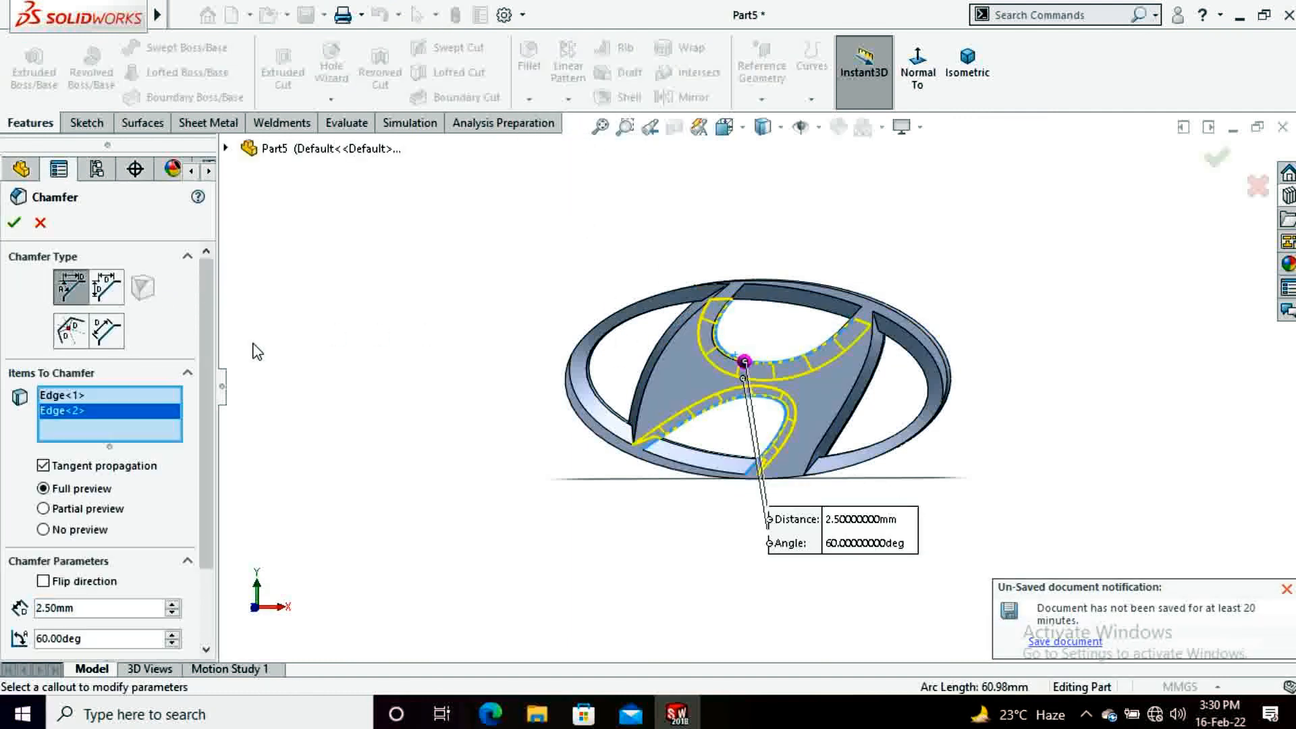